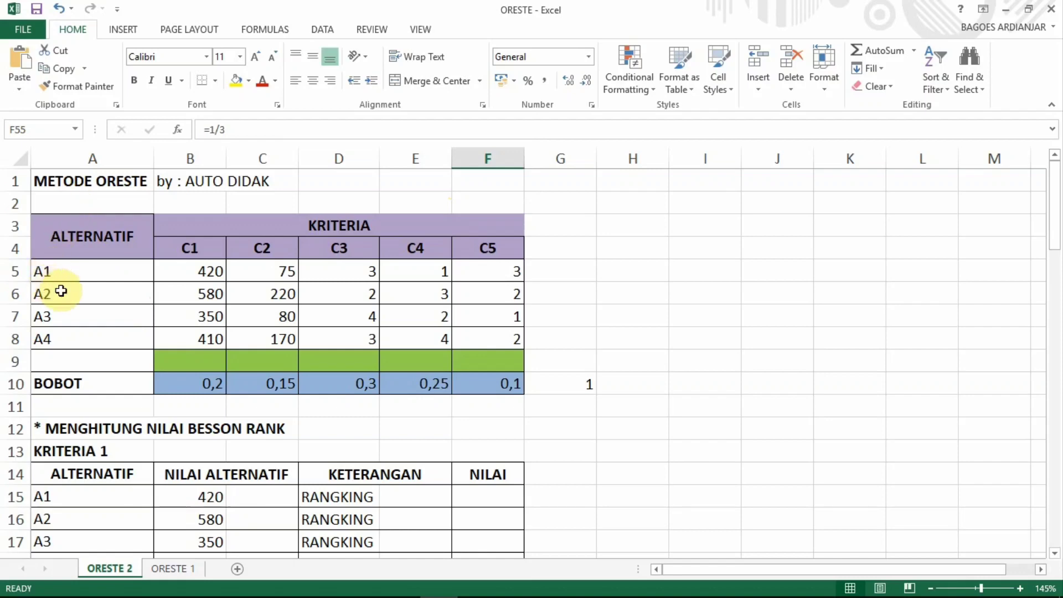
# Step: Review the alternatives A1 to A4 and the criteria headings C1 to C5 in the decision table
pyautogui.moveTo(65, 271); pyautogui.dragTo(73, 349)
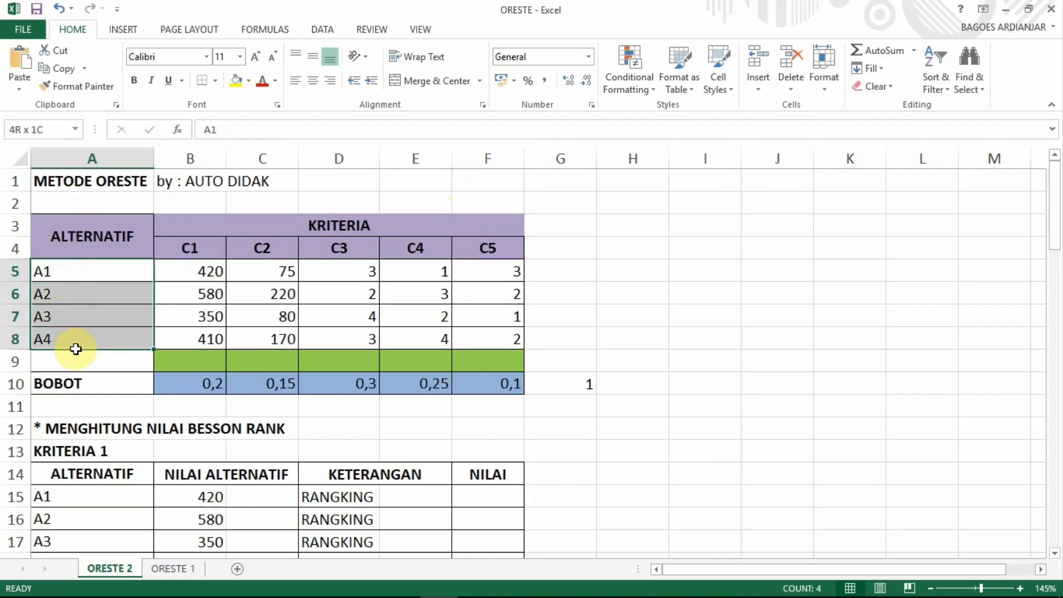
pyautogui.click(65, 271)
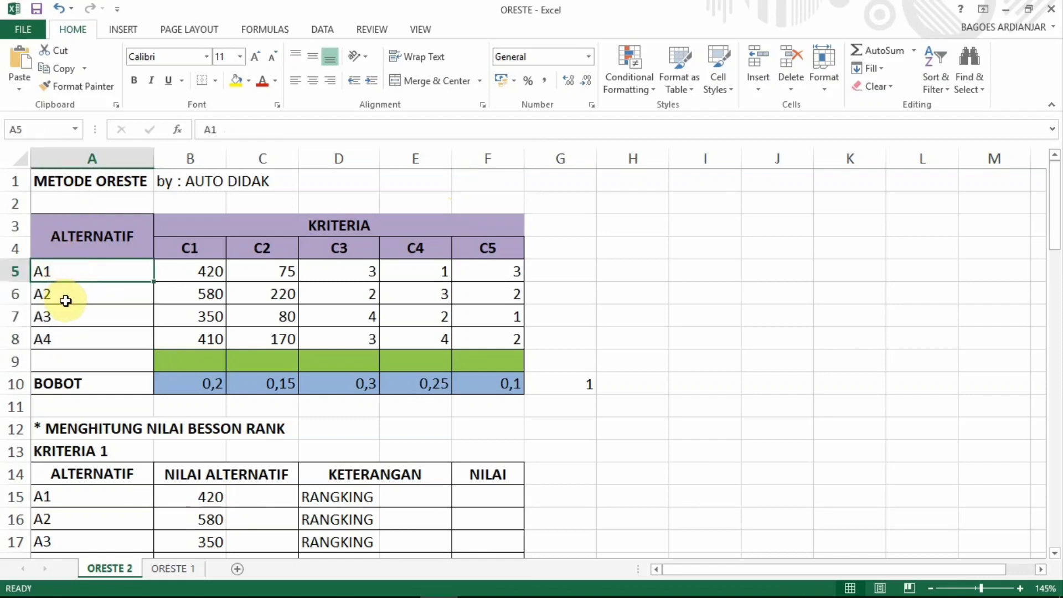
pyautogui.click(71, 359)
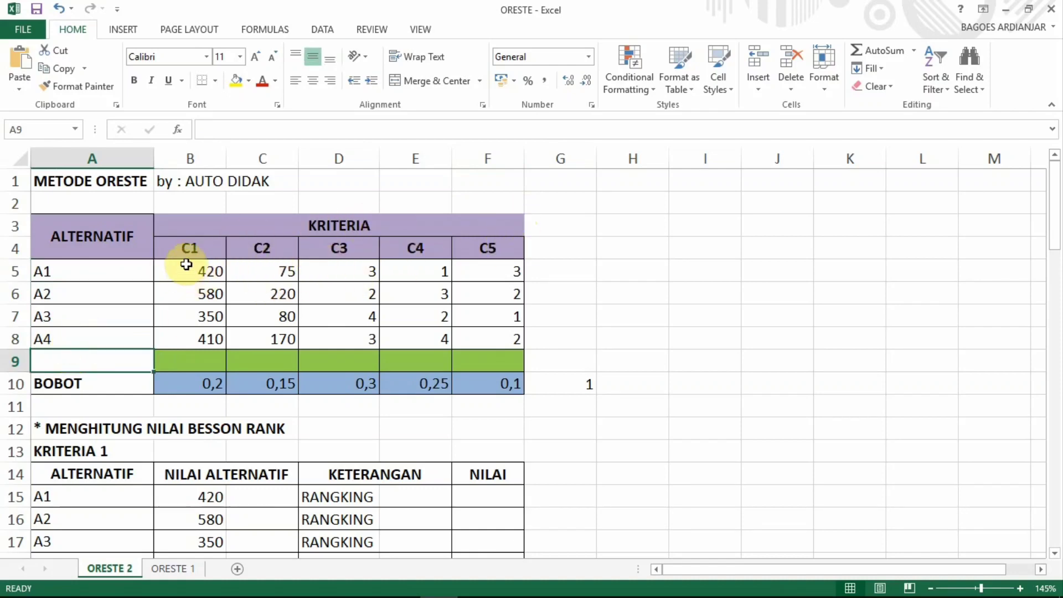
pyautogui.click(186, 248)
pyautogui.click(266, 245)
pyautogui.click(391, 250)
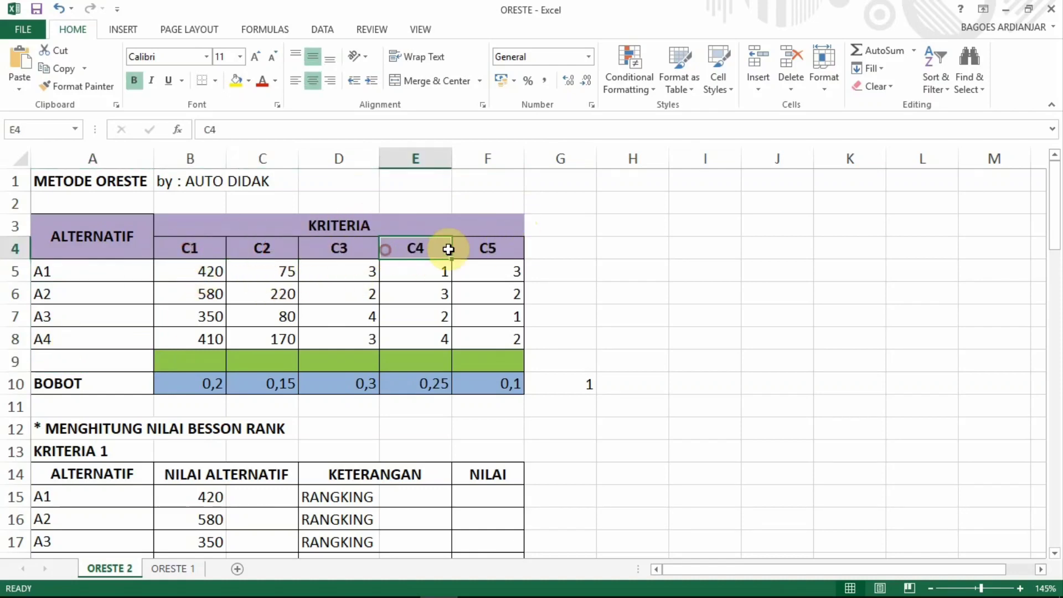
pyautogui.click(501, 249)
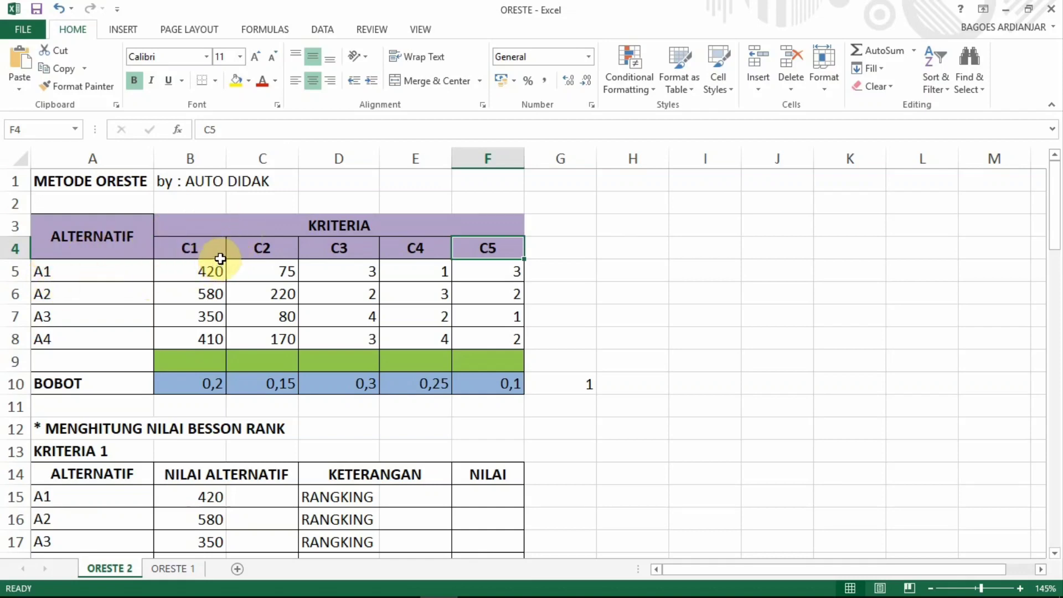
# Step: Examine the criteria scores of alternatives A1, A2 and A3 in the decision table
pyautogui.click(195, 273)
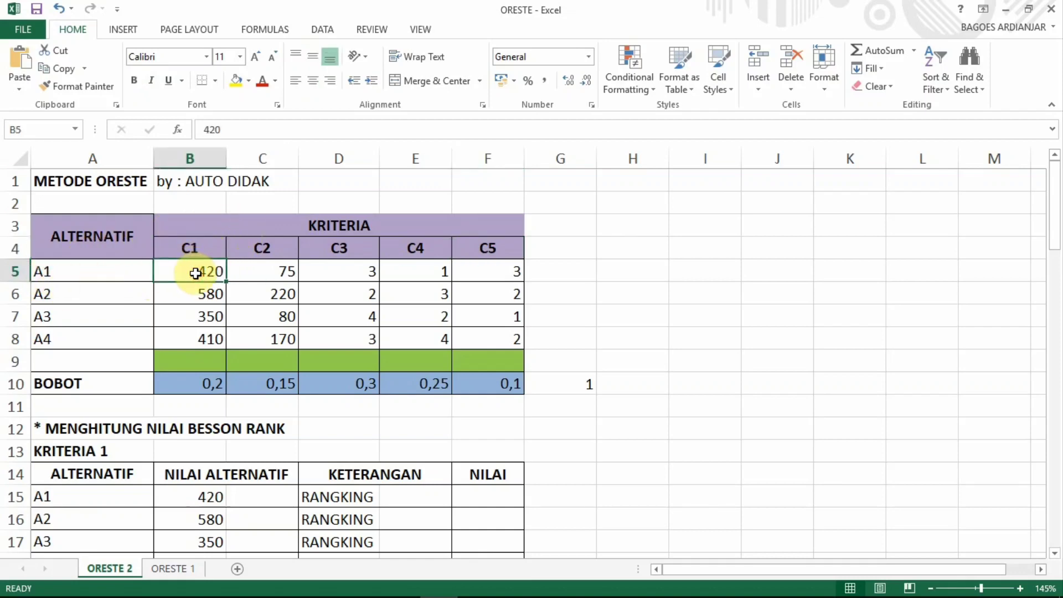
pyautogui.click(277, 274)
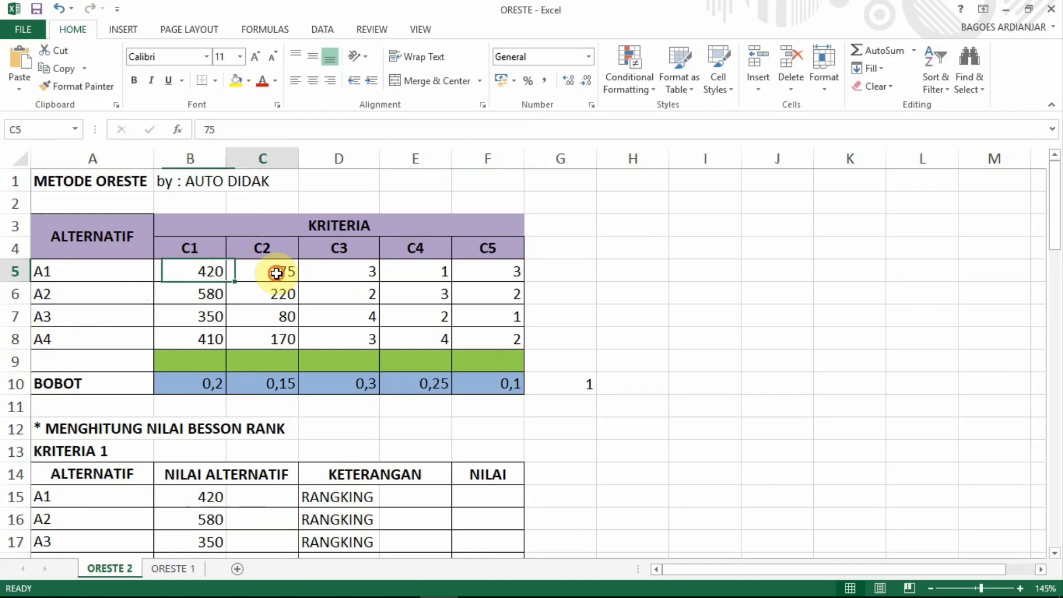
pyautogui.click(345, 275)
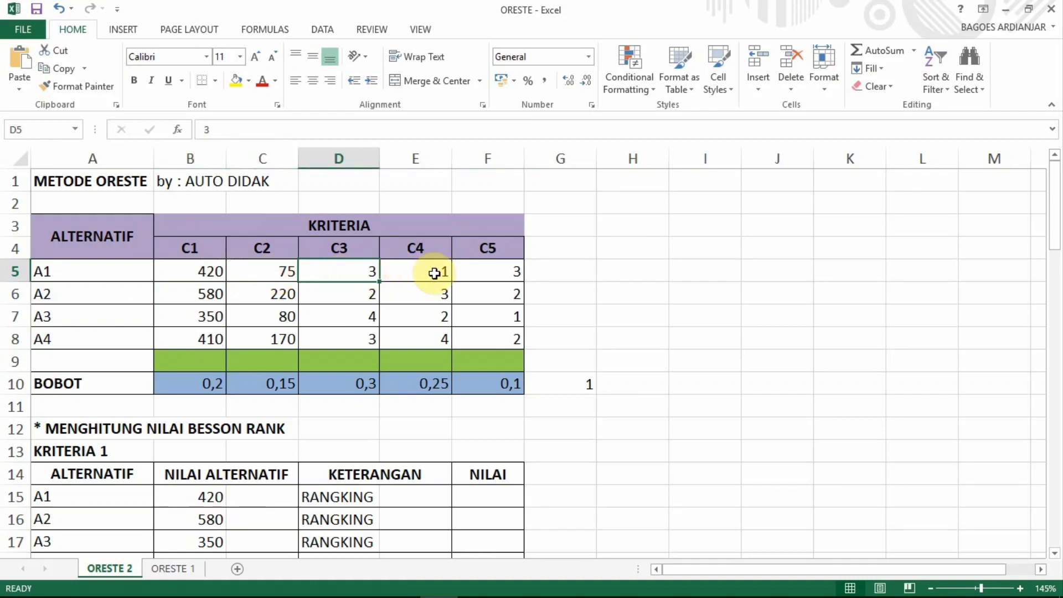
pyautogui.click(437, 271)
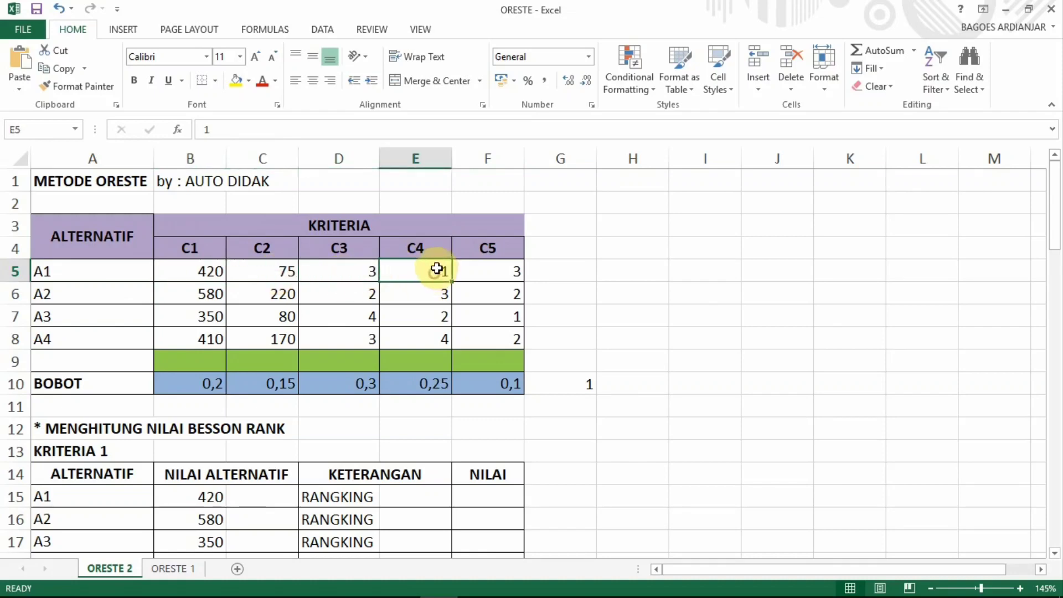
pyautogui.click(506, 275)
pyautogui.click(194, 298)
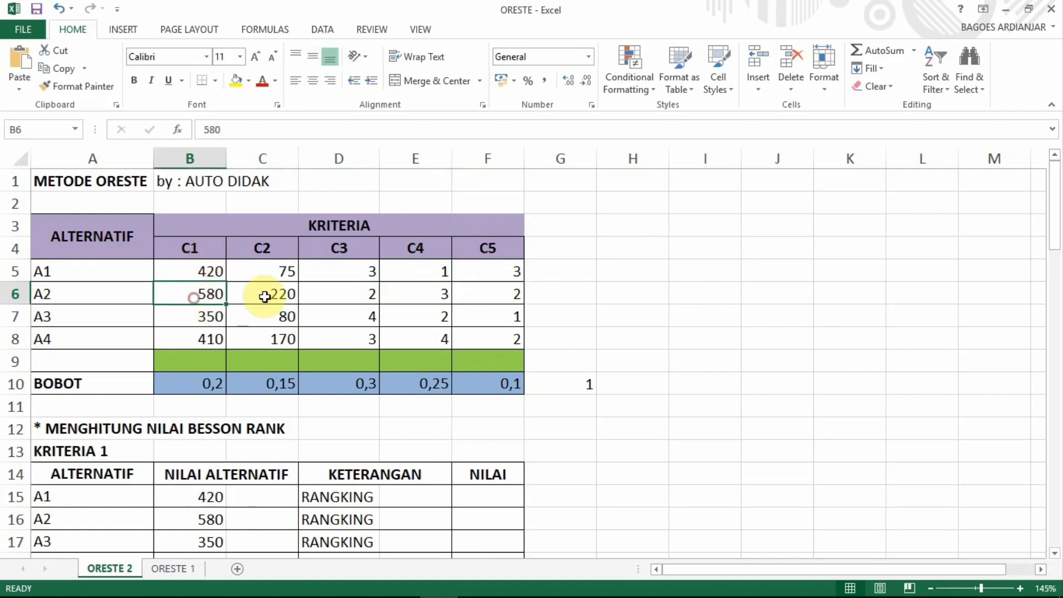
pyautogui.click(264, 297)
pyautogui.click(344, 294)
pyautogui.click(414, 294)
pyautogui.click(498, 294)
pyautogui.click(506, 319)
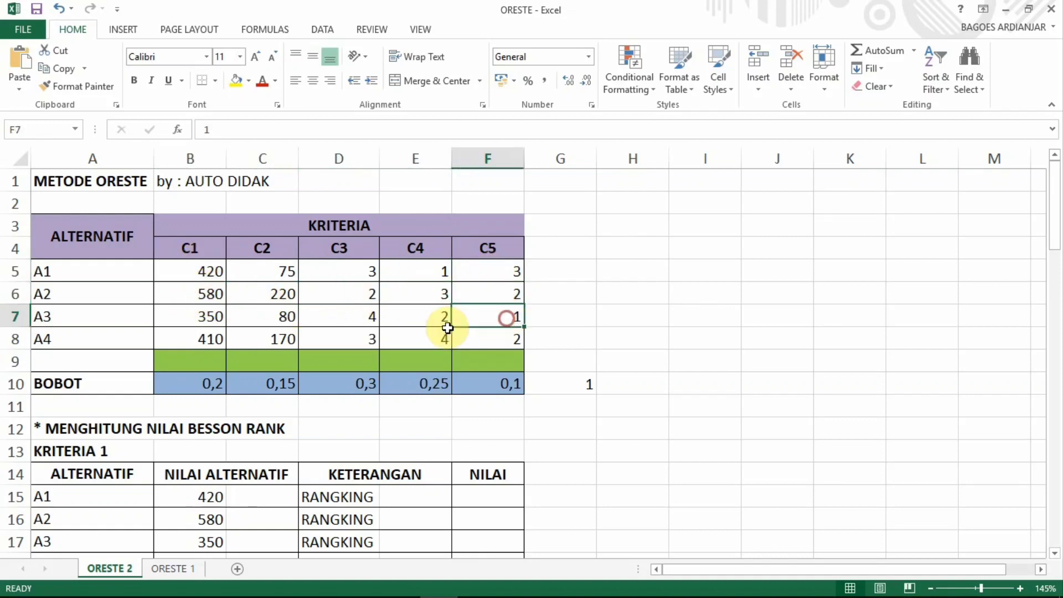
pyautogui.click(367, 313)
pyautogui.click(285, 313)
pyautogui.click(213, 312)
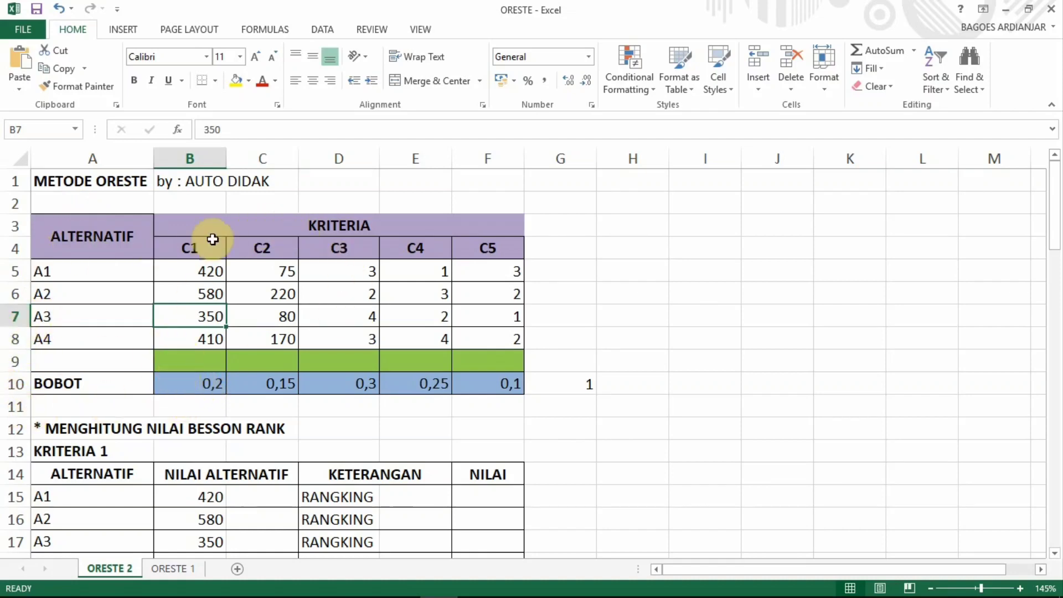
# Step: Check the BOBOT weight of each criterion C1 to C5 and look over the Besson Rank section beneath
pyautogui.click(185, 387)
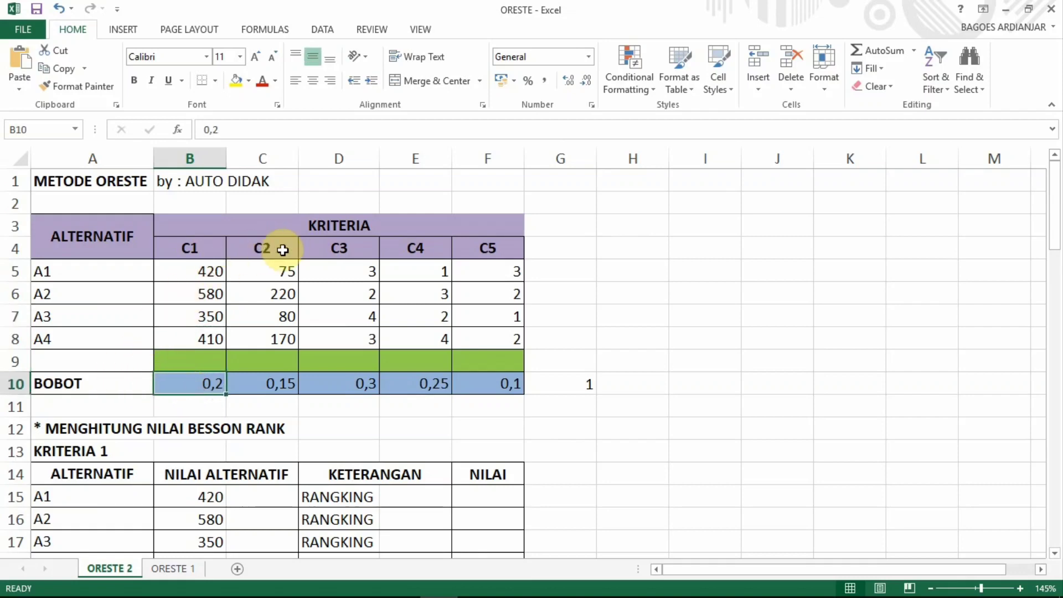
pyautogui.click(282, 390)
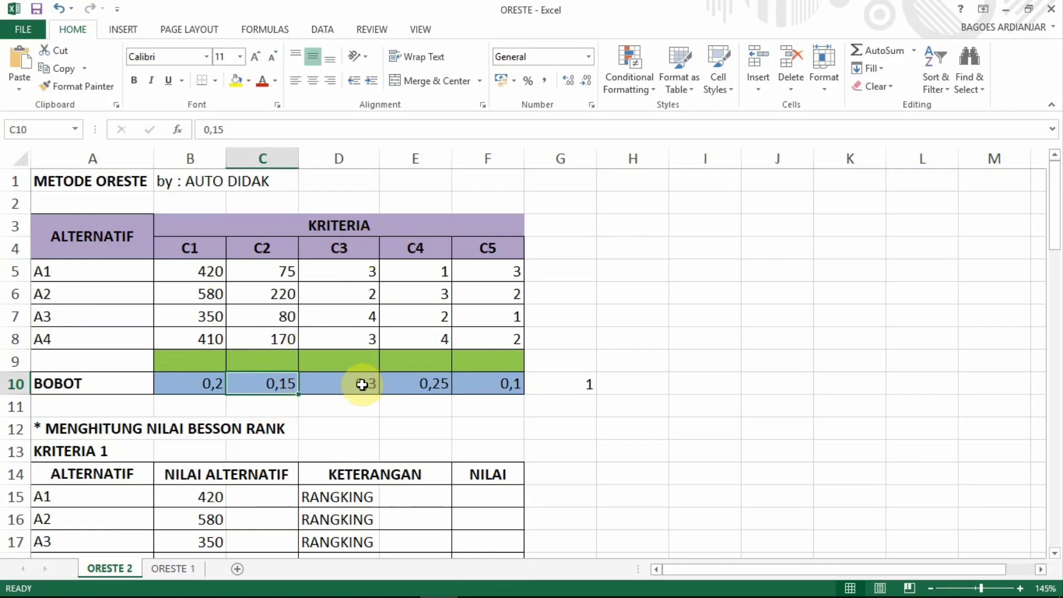
pyautogui.click(367, 383)
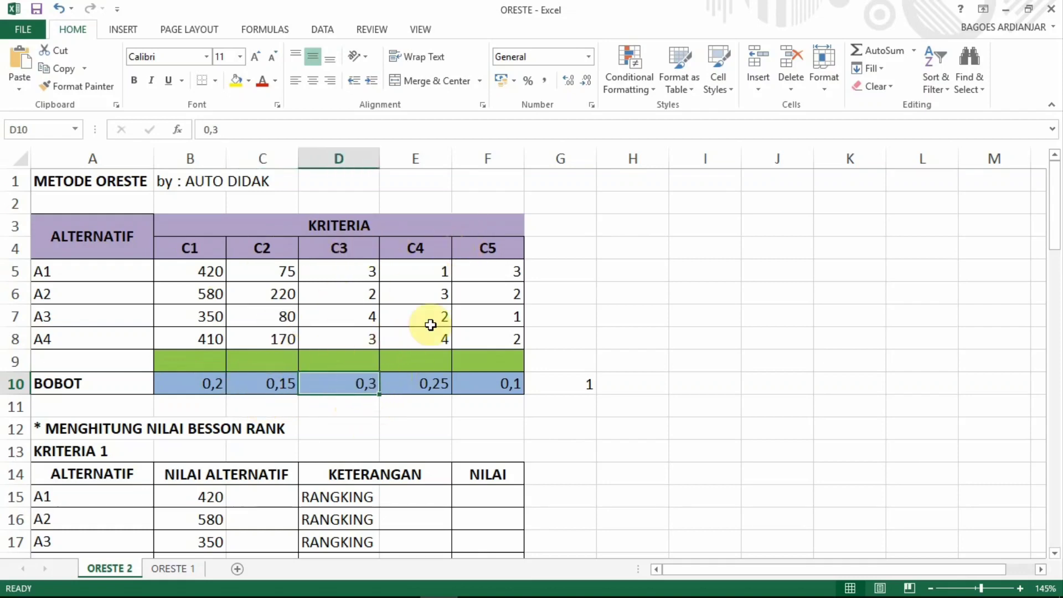
pyautogui.click(424, 391)
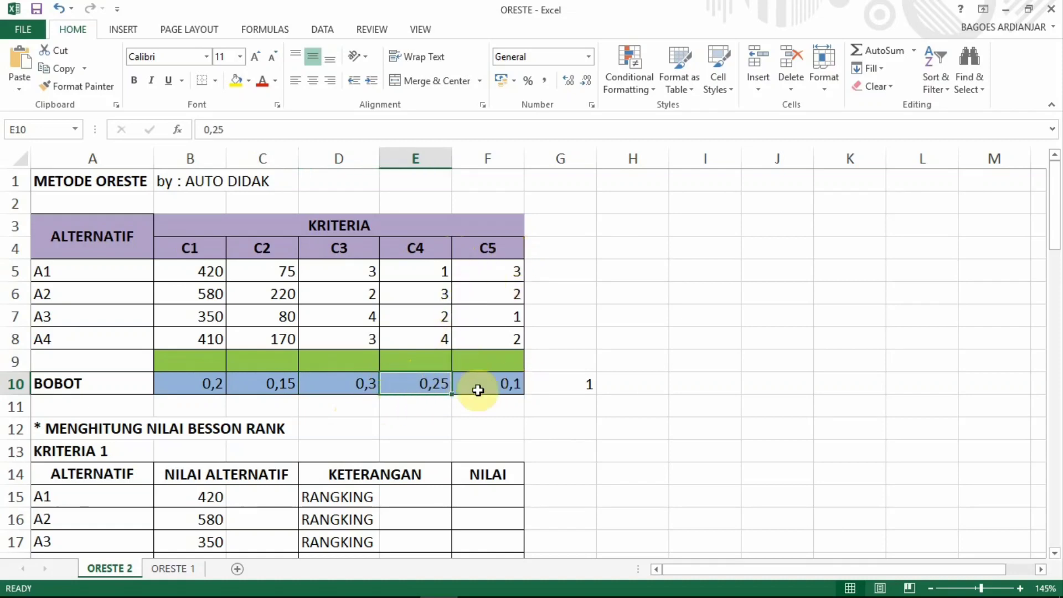
pyautogui.click(497, 393)
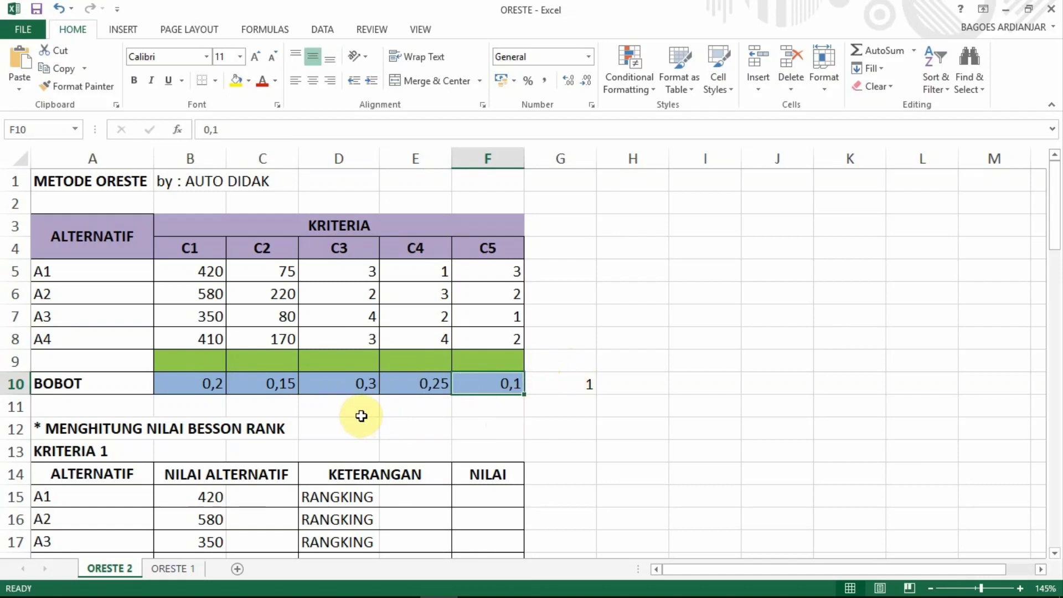
pyautogui.scroll(-1, 361, 406)
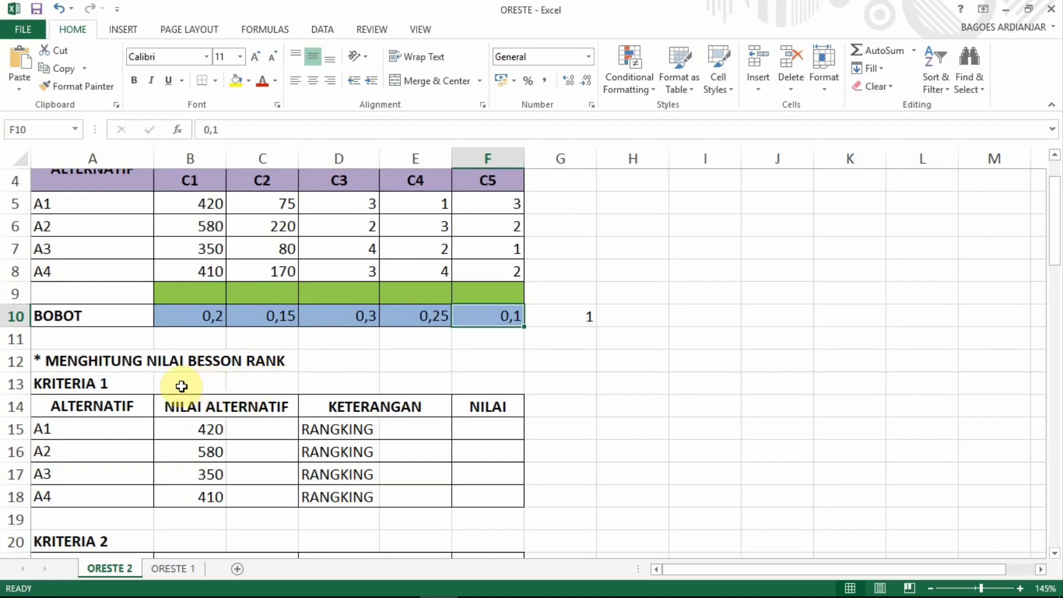
pyautogui.scroll(1, 227, 360)
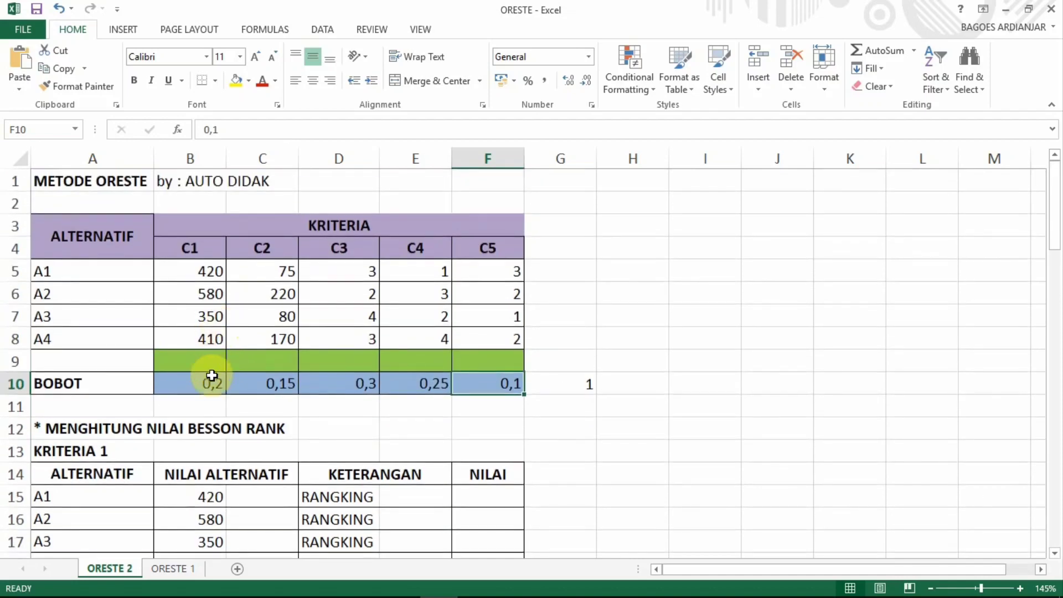
pyautogui.scroll(-1, 212, 376)
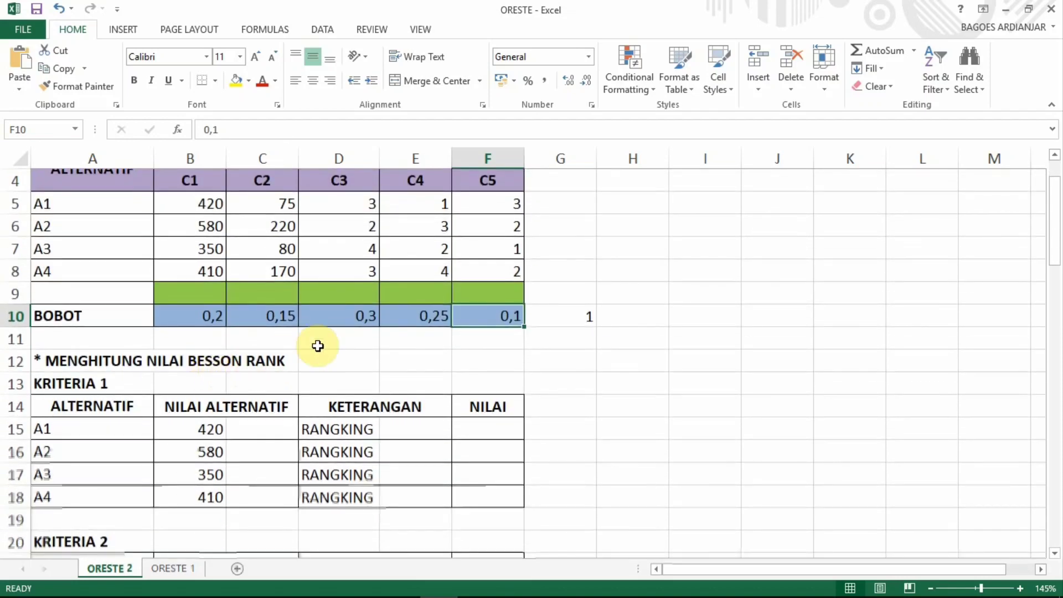
pyautogui.scroll(1, 222, 376)
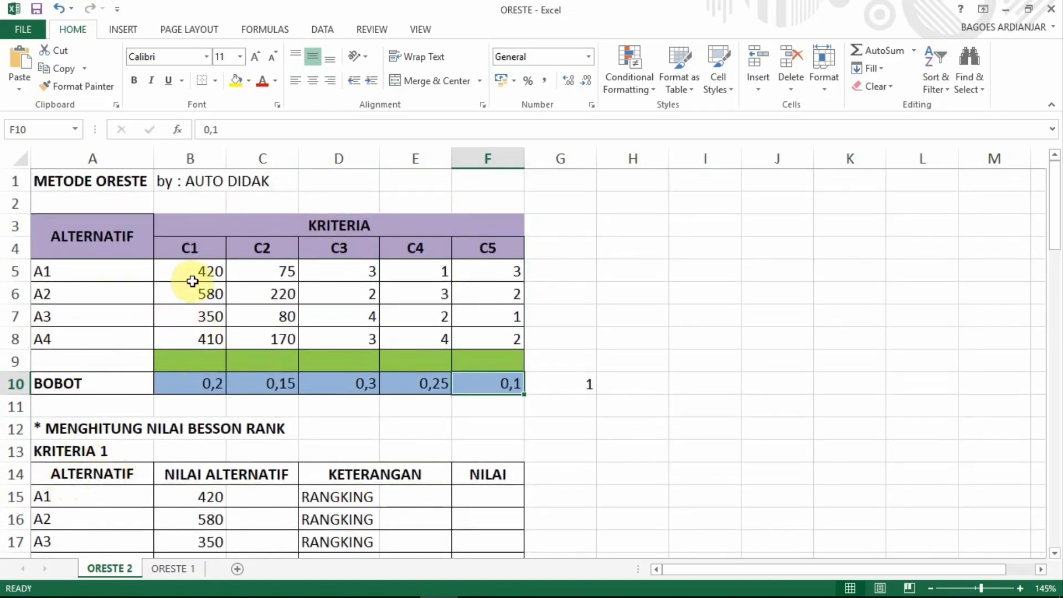
# Step: Compare the C1 scores in B5:B8 with the linked NILAI ALTERNATIF values of the KRITERIA 1 table
pyautogui.moveTo(198, 267); pyautogui.dragTo(209, 327)
pyautogui.scroll(-1, 210, 360)
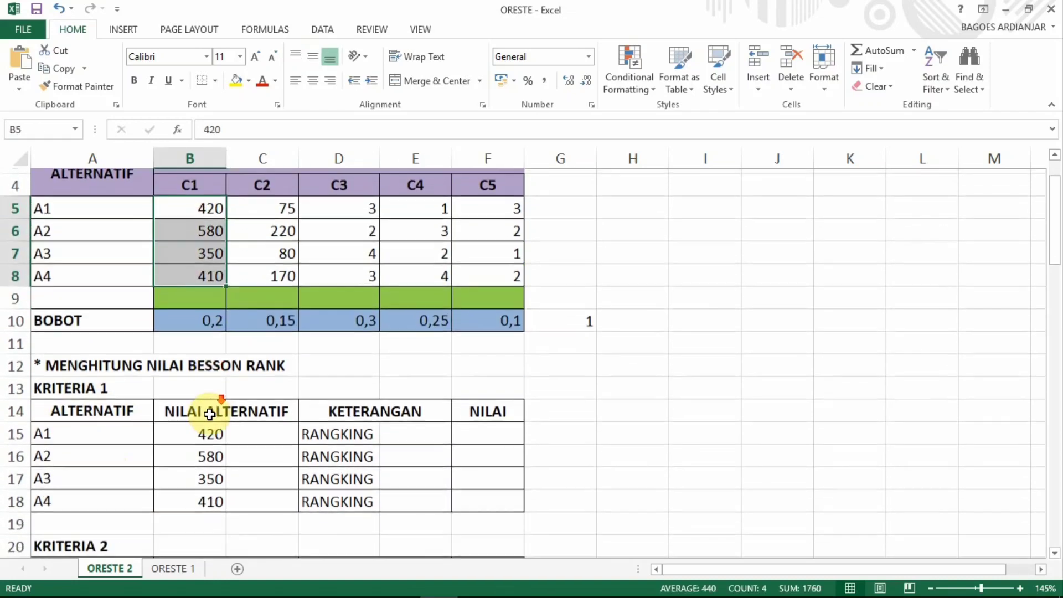
pyautogui.click(213, 425)
pyautogui.click(213, 451)
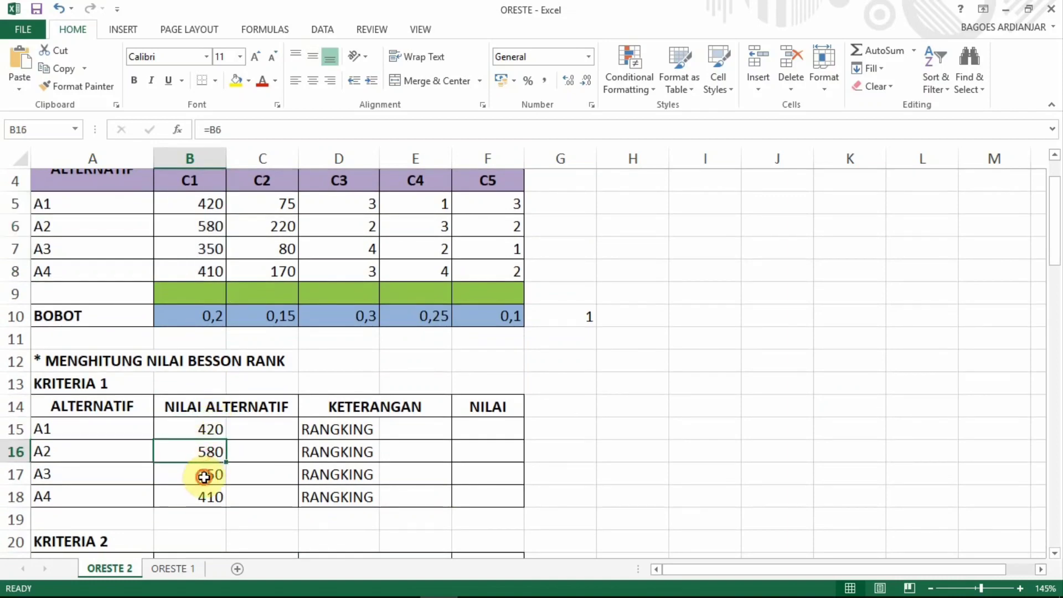
pyautogui.click(207, 475)
pyautogui.click(201, 497)
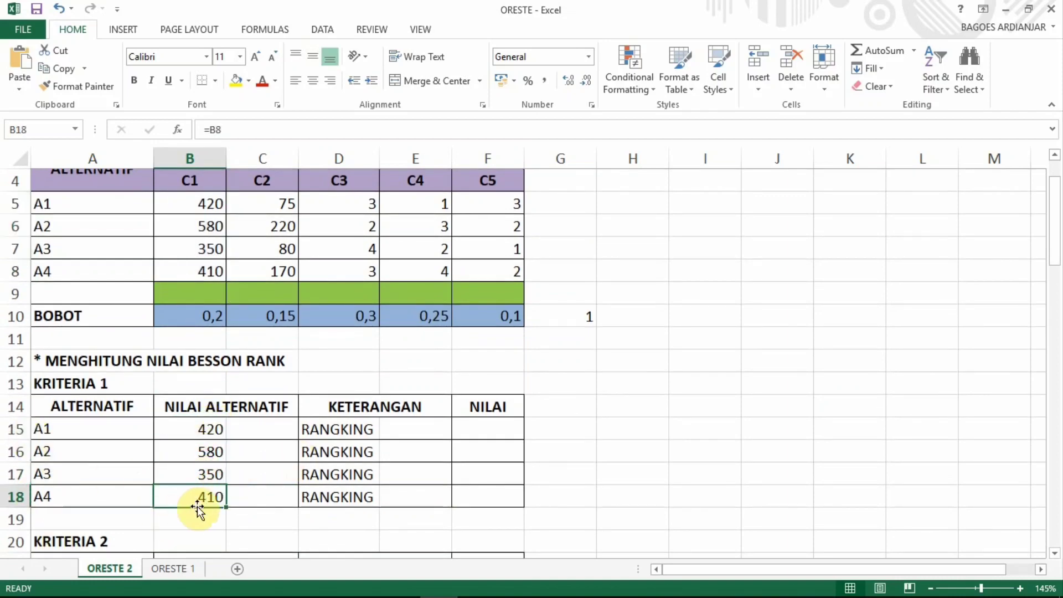
# Step: Rank A1 for KRITERIA 1 in ascending order by entering =RANK(B15;$B$15:$B$18;1) in cell E15
pyautogui.click(419, 428)
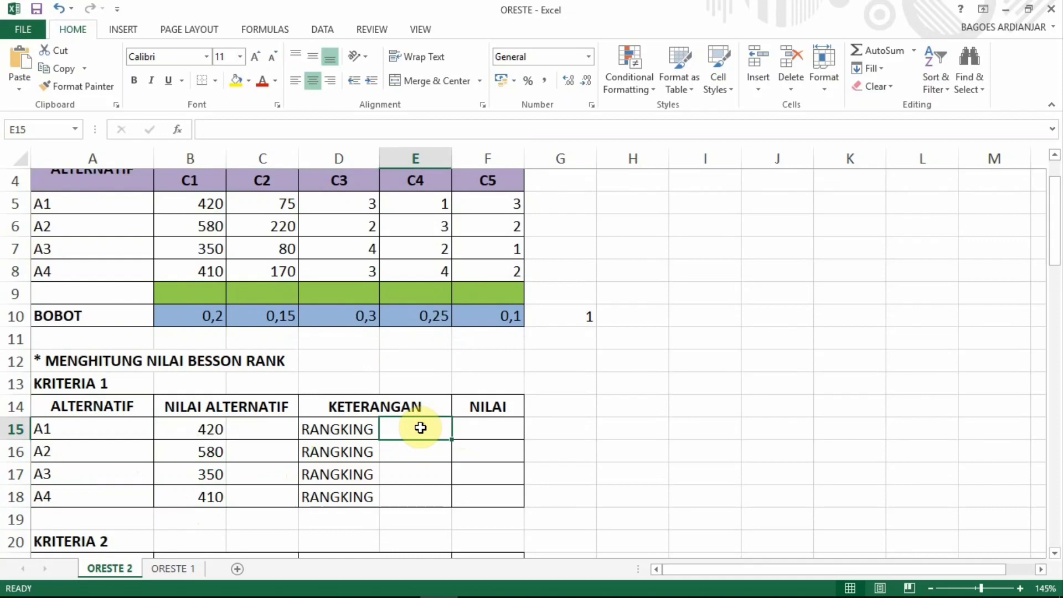
pyautogui.write('=')
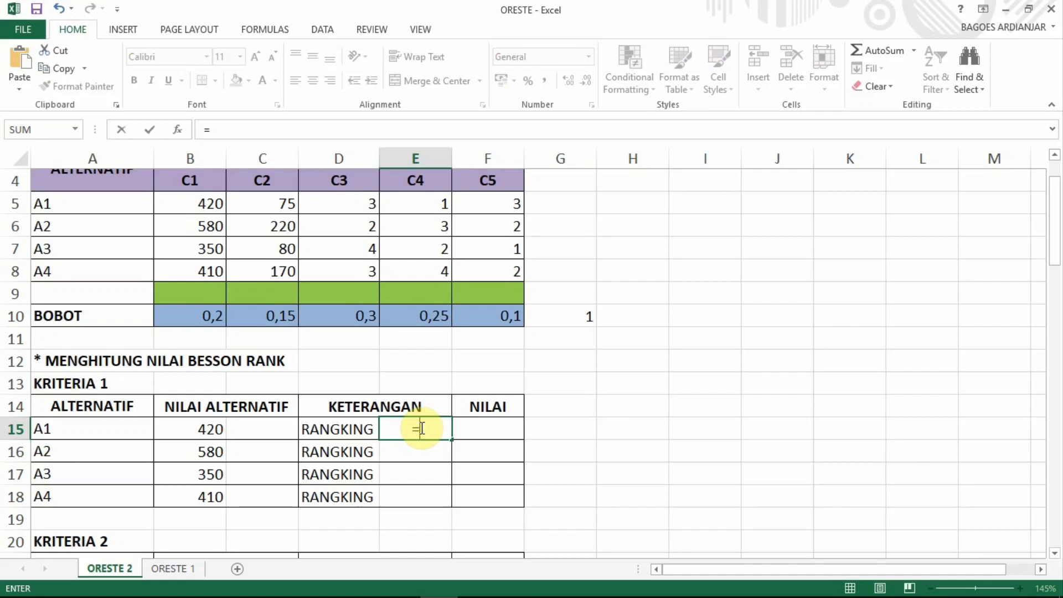
pyautogui.write('ran')
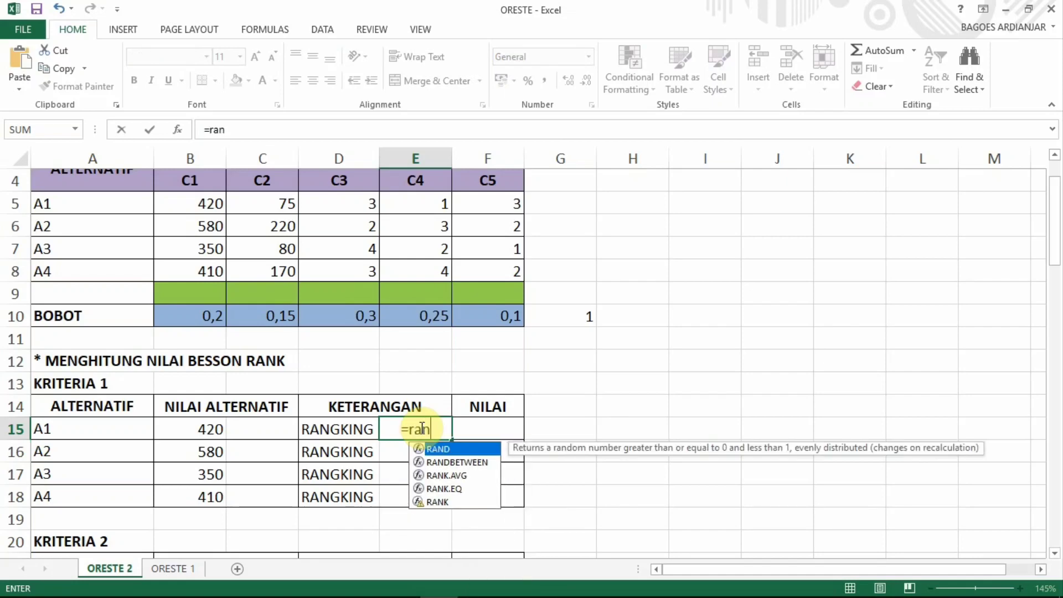
pyautogui.write('k(')
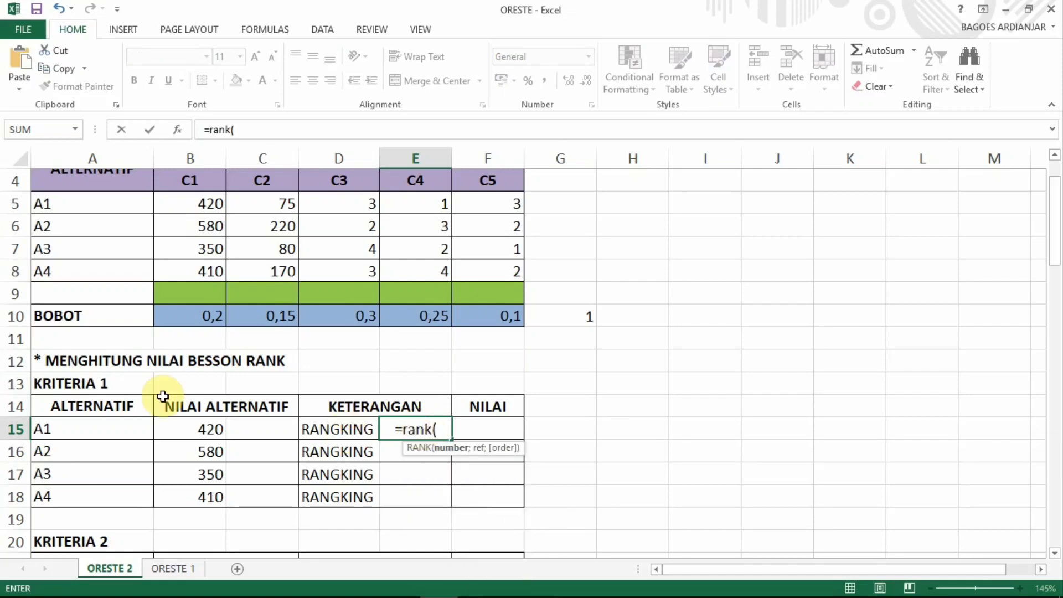
pyautogui.moveTo(216, 430)
pyautogui.mouseDown()
pyautogui.moveTo(209, 486)
pyautogui.moveTo(200, 429)
pyautogui.mouseUp()
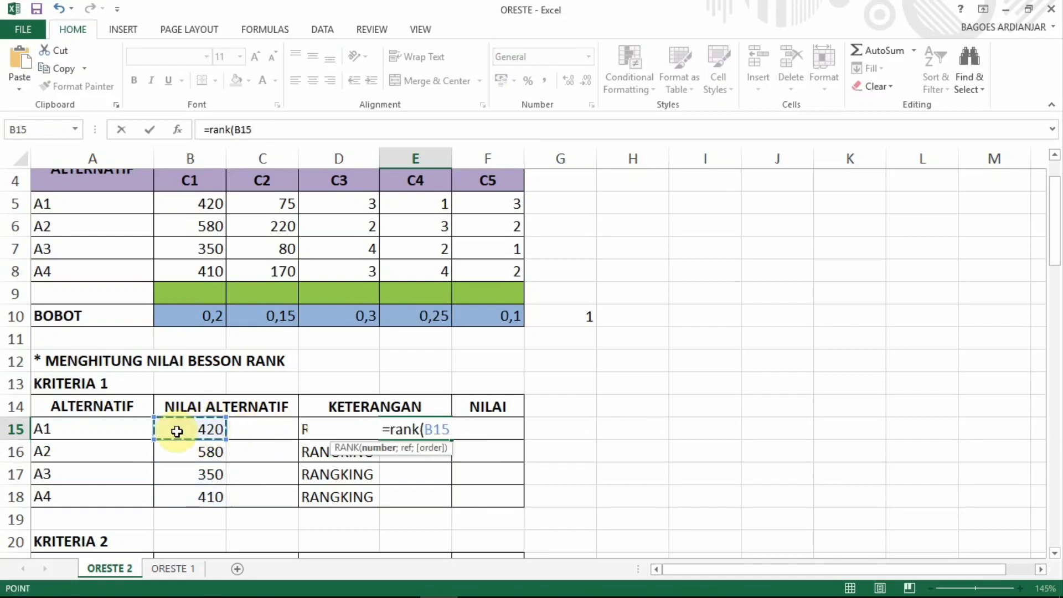
pyautogui.write(';')
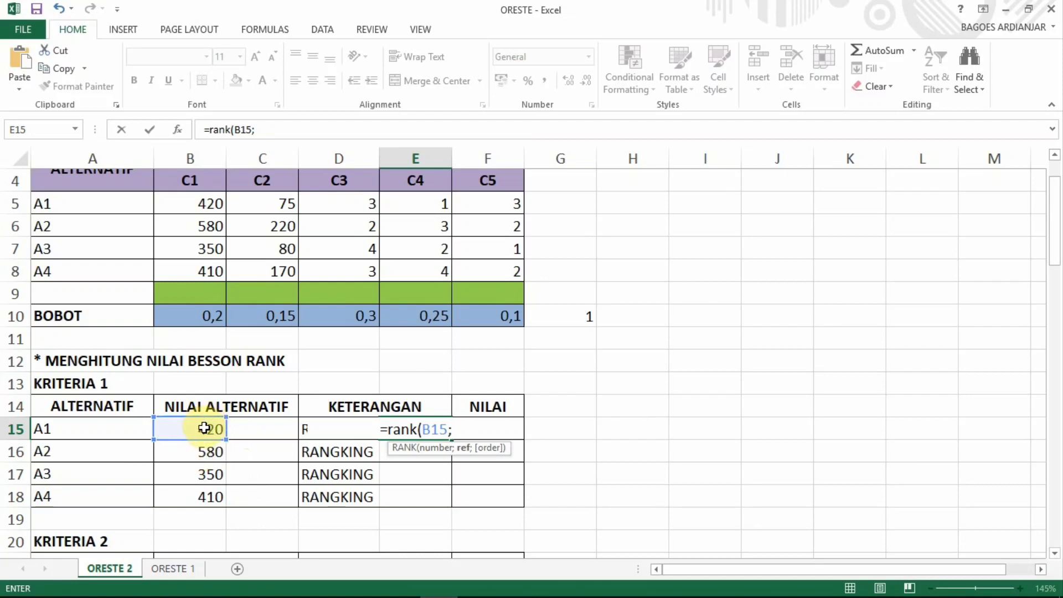
pyautogui.moveTo(204, 428); pyautogui.dragTo(210, 490)
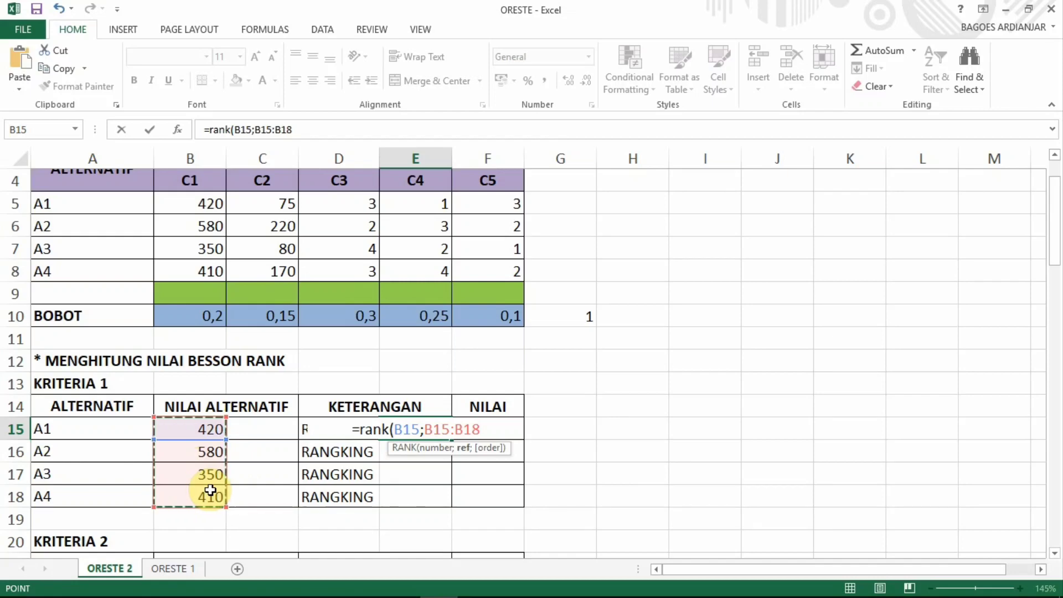
pyautogui.press('F4')
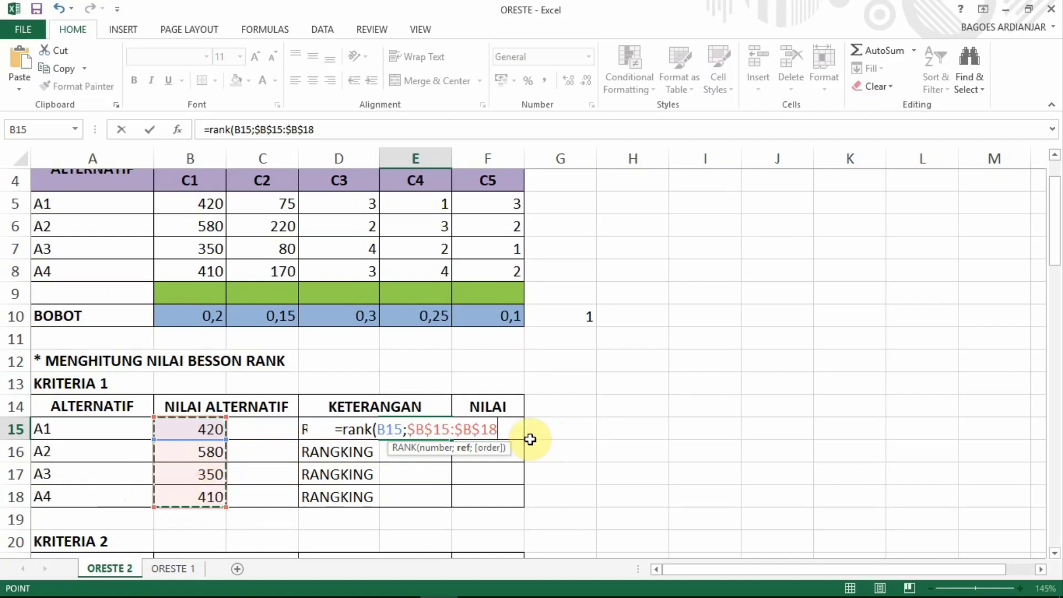
pyautogui.write(';')
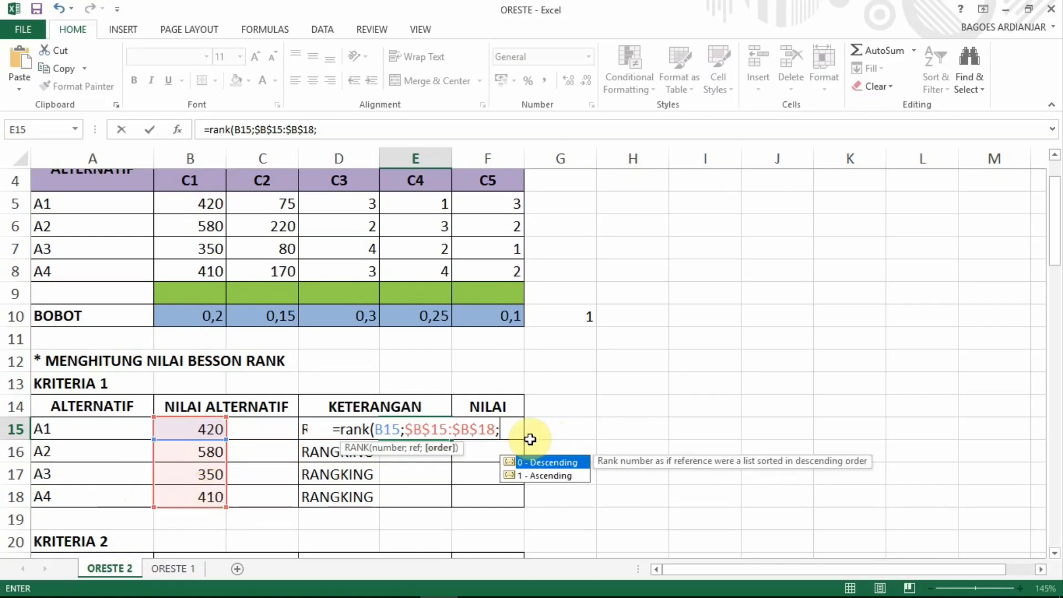
pyautogui.write('1')
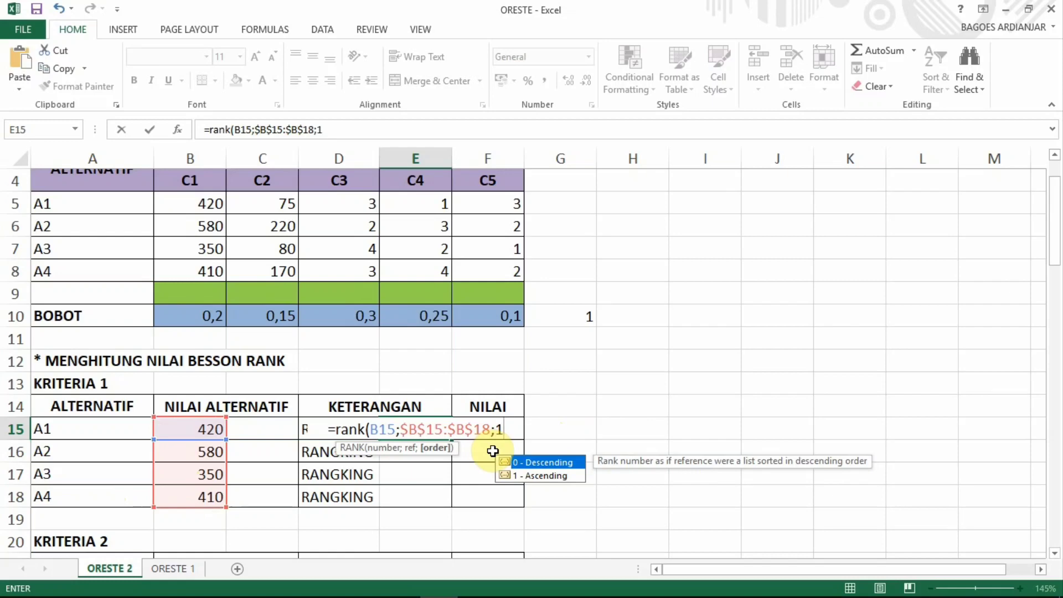
pyautogui.write(')')
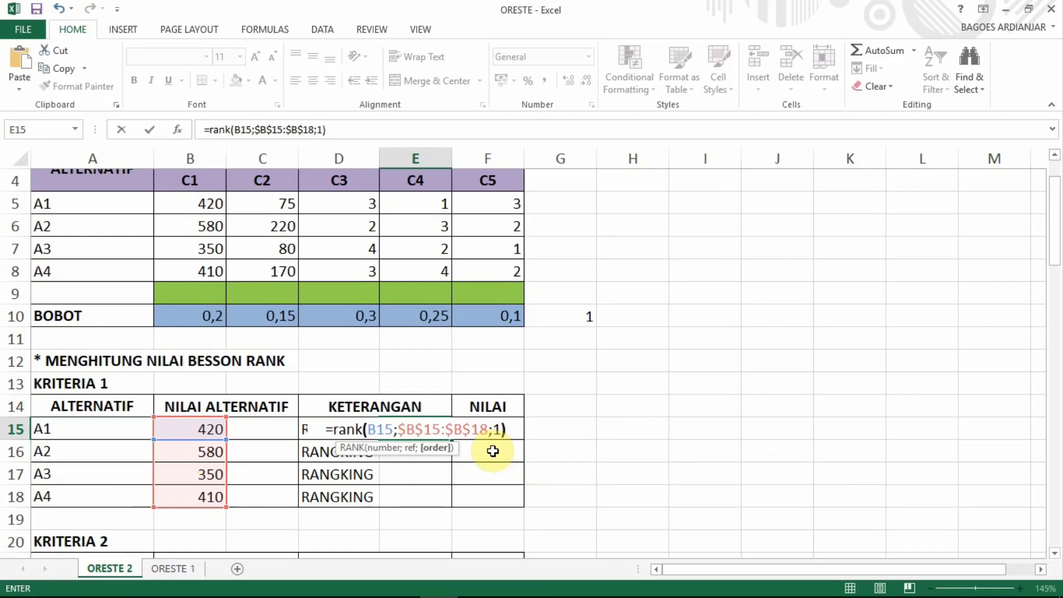
pyautogui.press('Return')
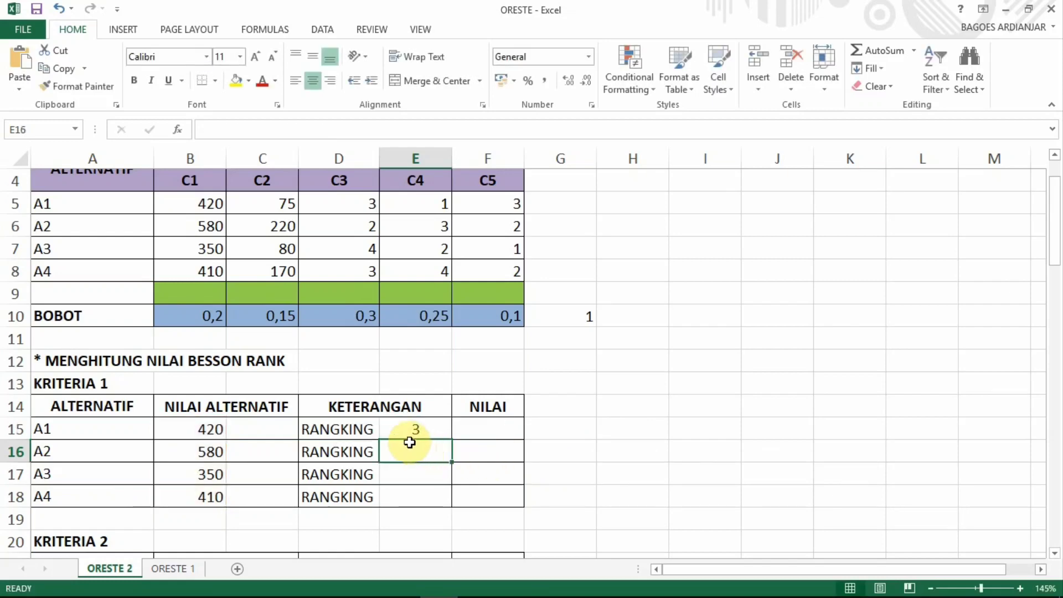
# Step: Copy the ranking formula from E15 down through E18 and check A3's rank against its NILAI ALTERNATIF
pyautogui.click(412, 431)
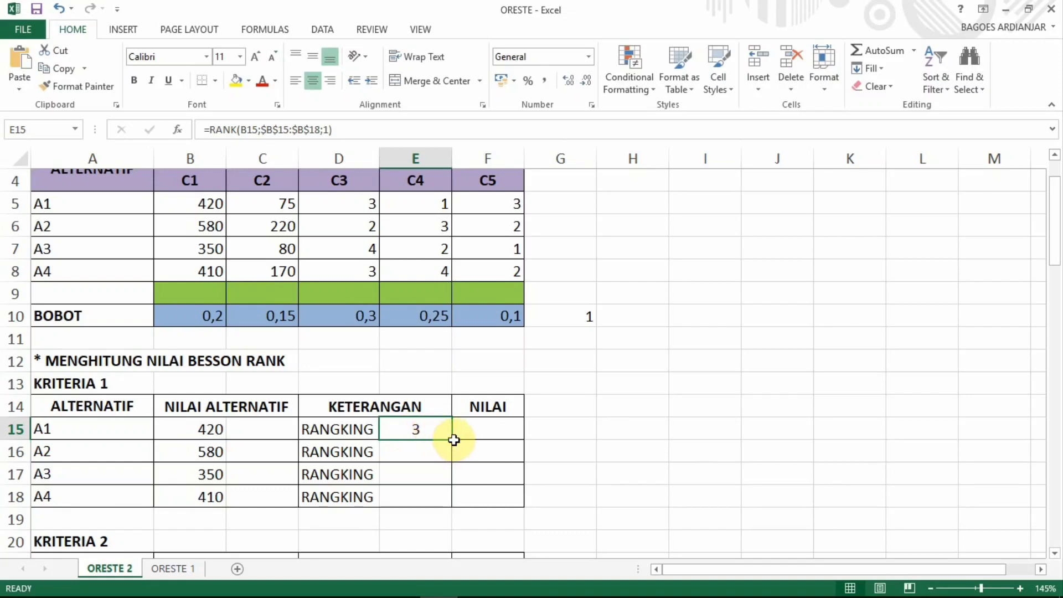
pyautogui.moveTo(451, 440); pyautogui.dragTo(439, 501)
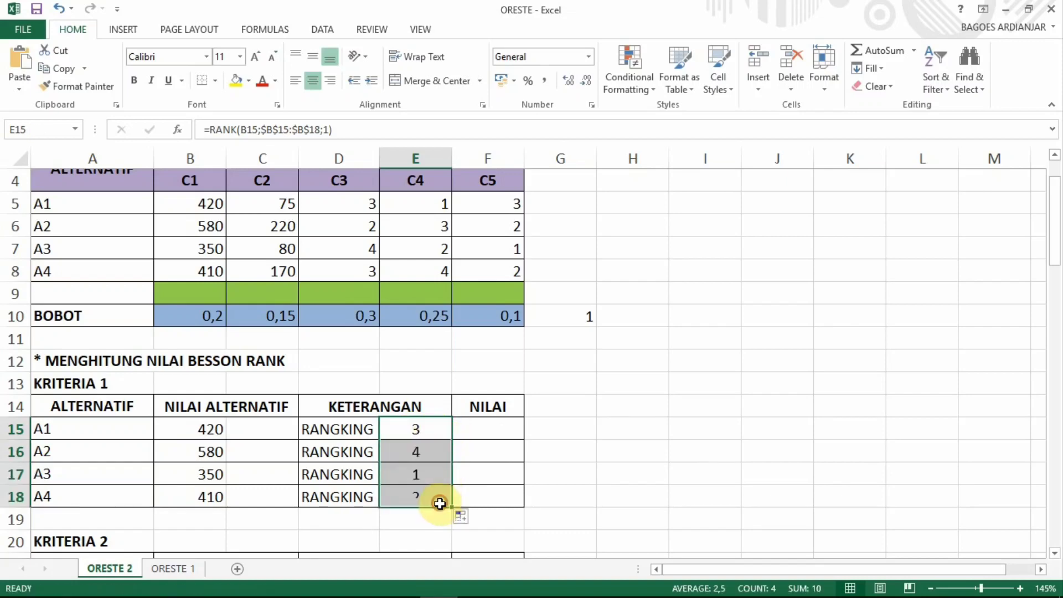
pyautogui.click(200, 475)
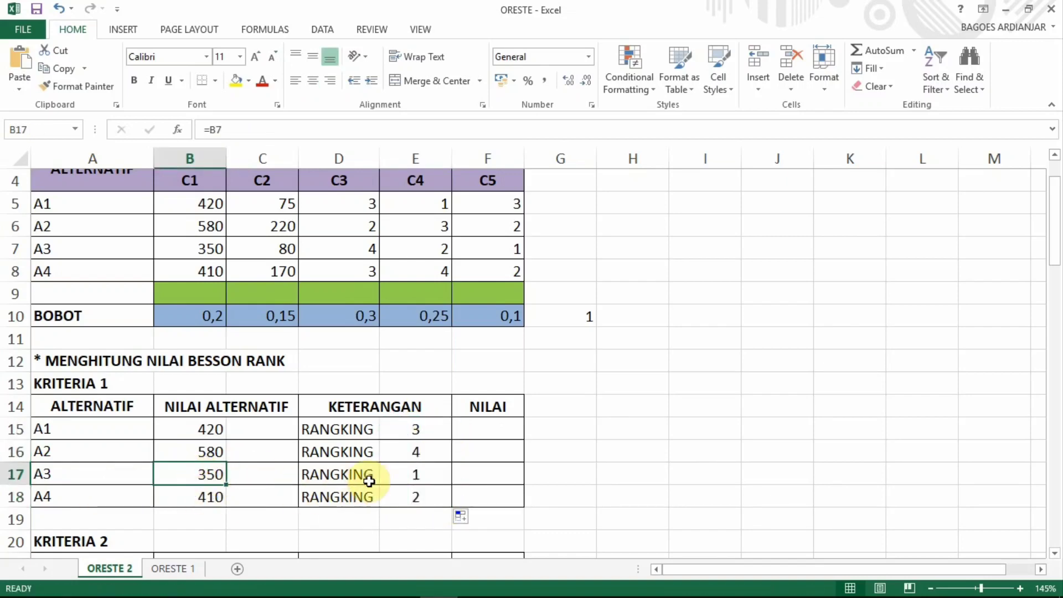
pyautogui.click(411, 473)
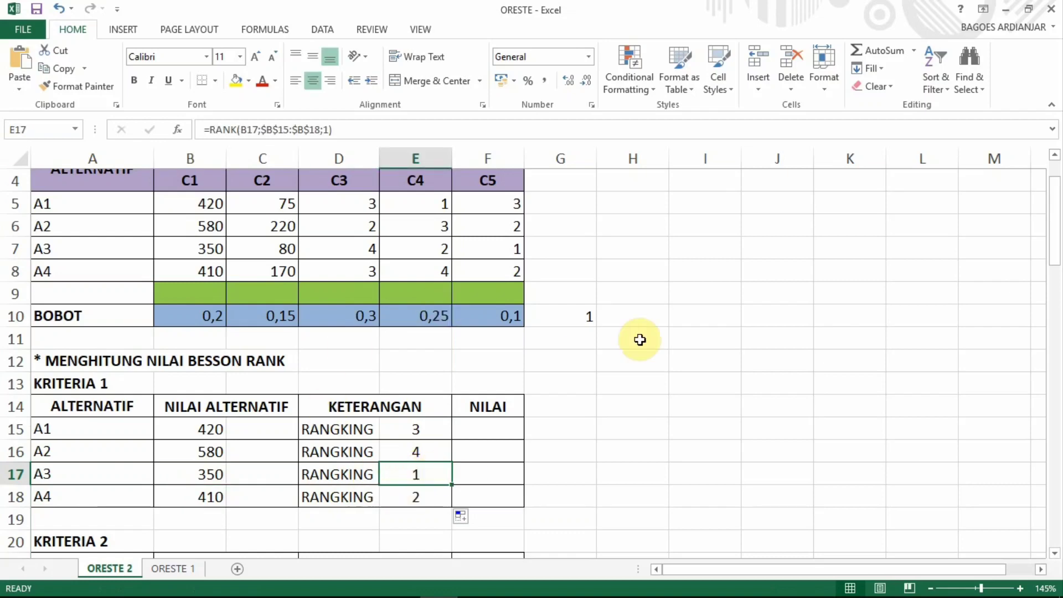
# Step: Fill the KRITERIA 1 NILAI cells F15:F18 with 3, 4, 1 and 2, matching the ranks in E15:E18
pyautogui.click(502, 423)
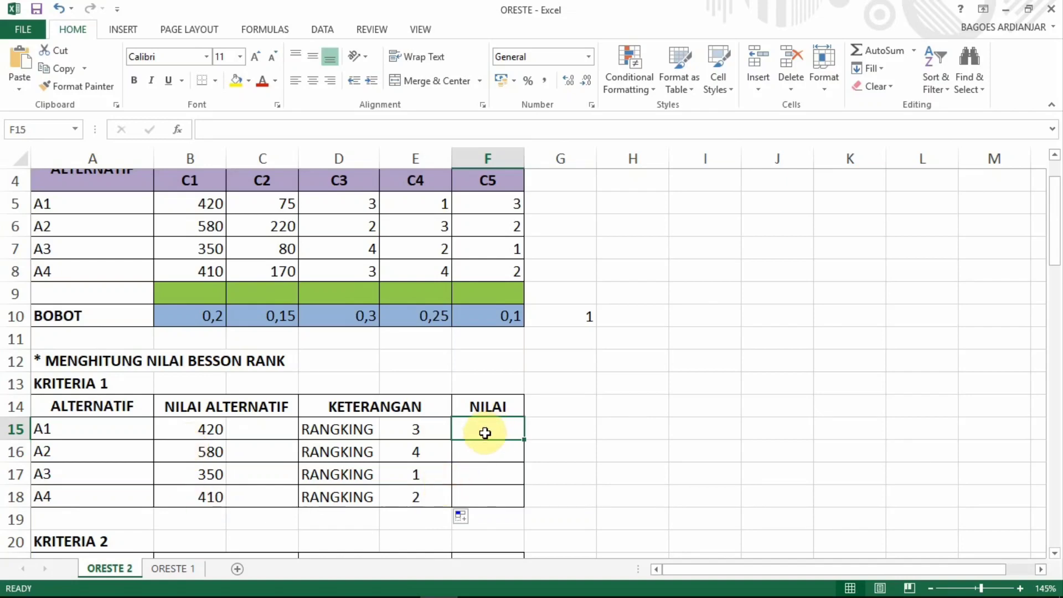
pyautogui.write('3')
pyautogui.press('Return')
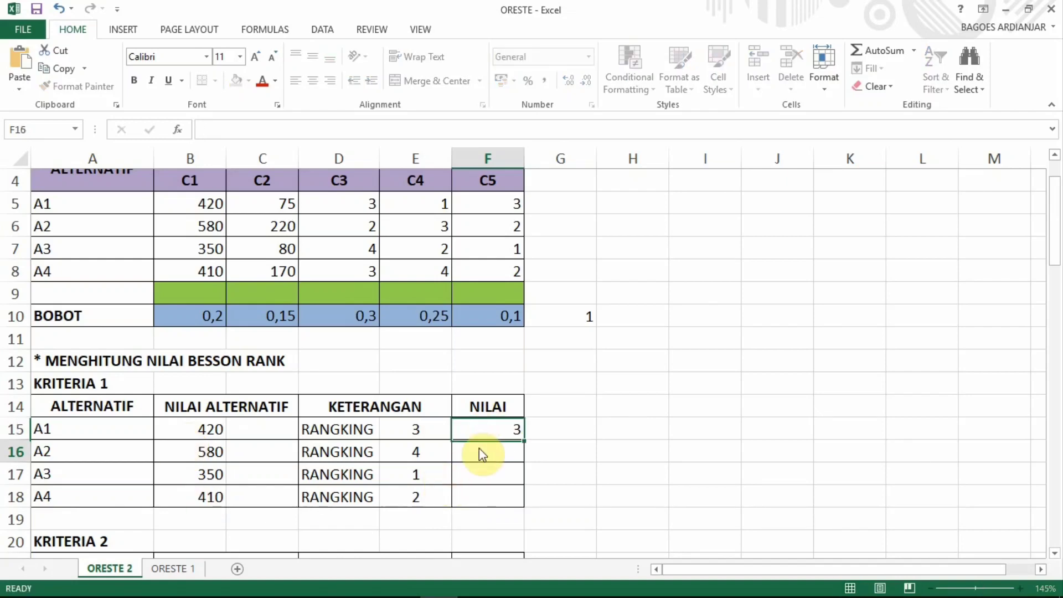
pyautogui.write('4')
pyautogui.press('Return')
pyautogui.write('1')
pyautogui.press('Return')
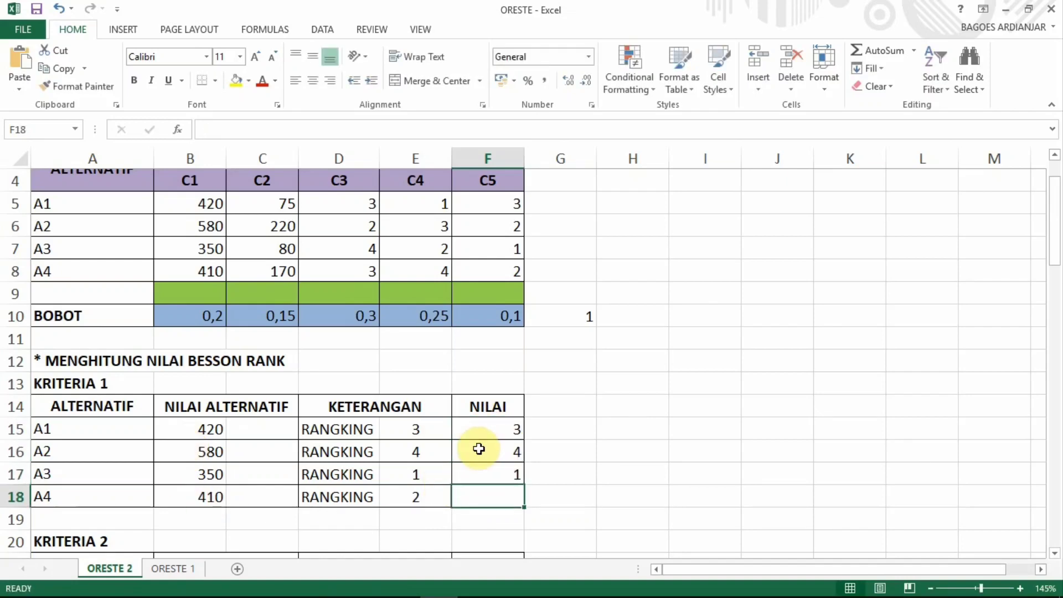
pyautogui.write('2')
pyautogui.press('Return')
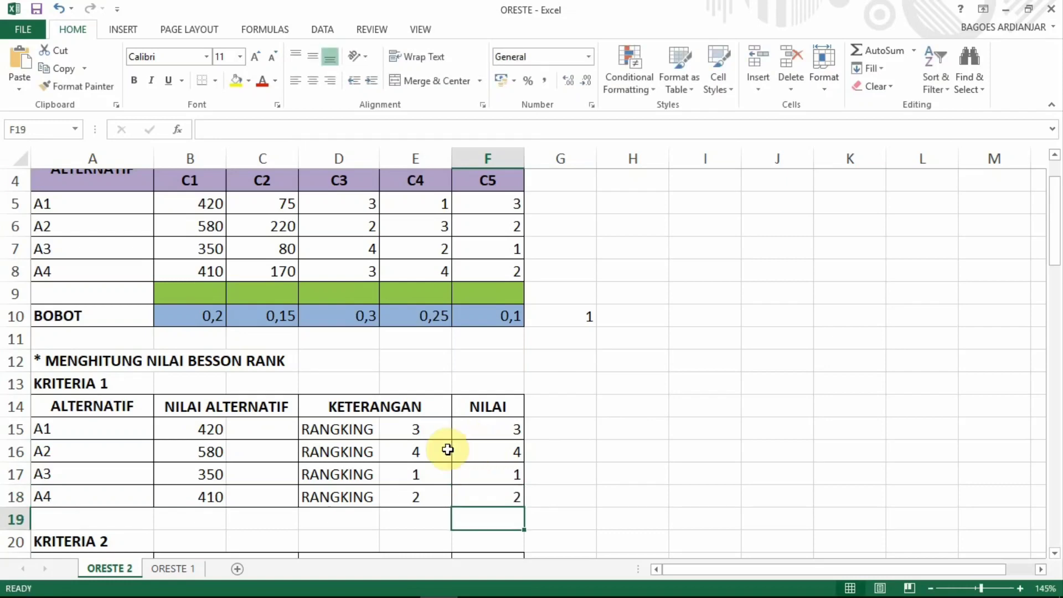
pyautogui.moveTo(418, 430); pyautogui.dragTo(414, 497)
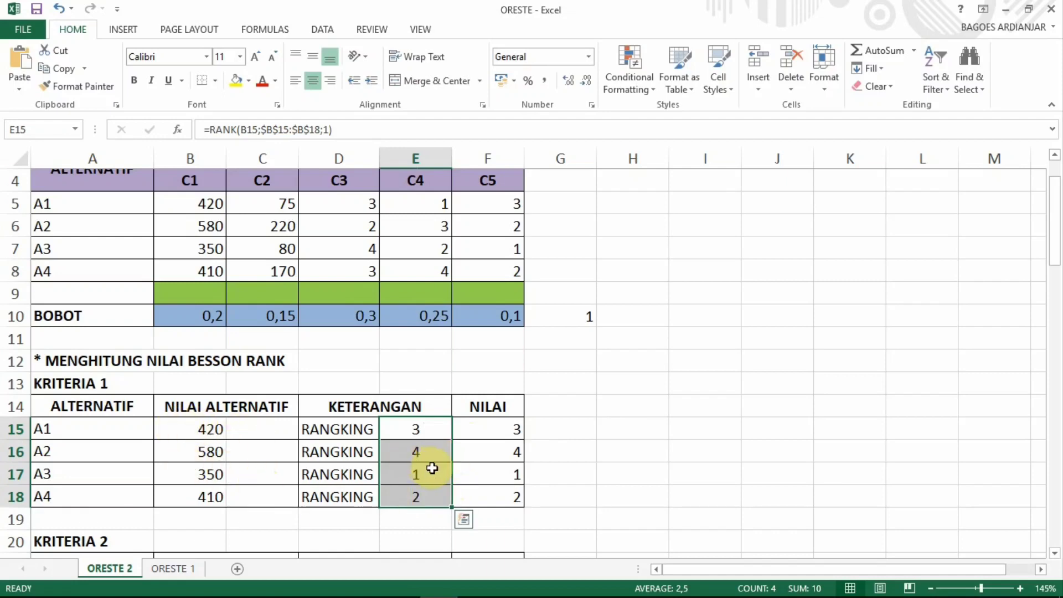
# Step: Rank A1 for KRITERIA 2 in ascending order by entering =RANK(B22;$B$22:$B$25;1) in cell E22
pyautogui.scroll(-2, 420, 471)
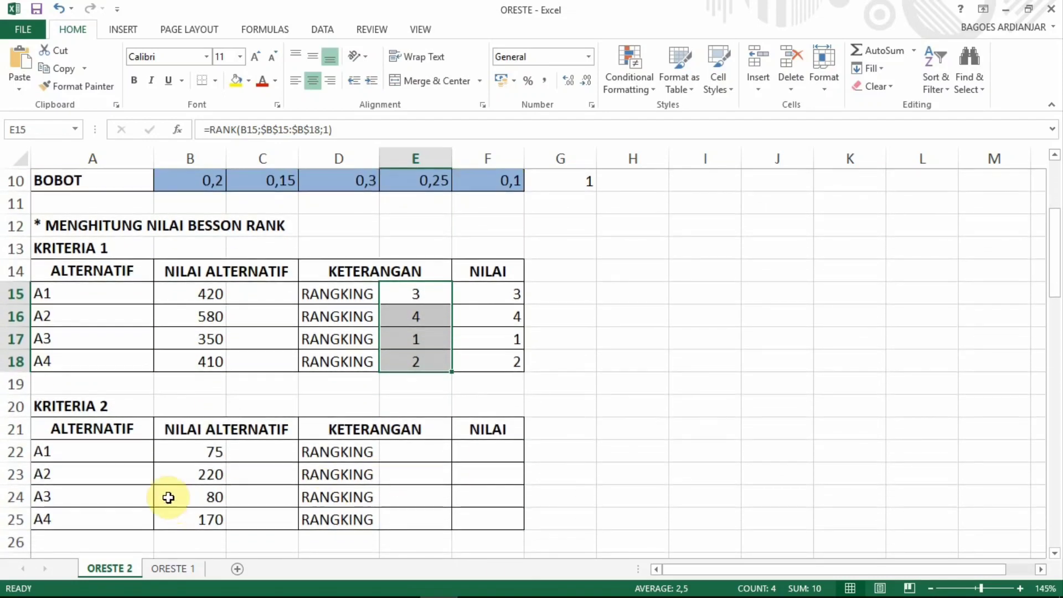
pyautogui.click(403, 455)
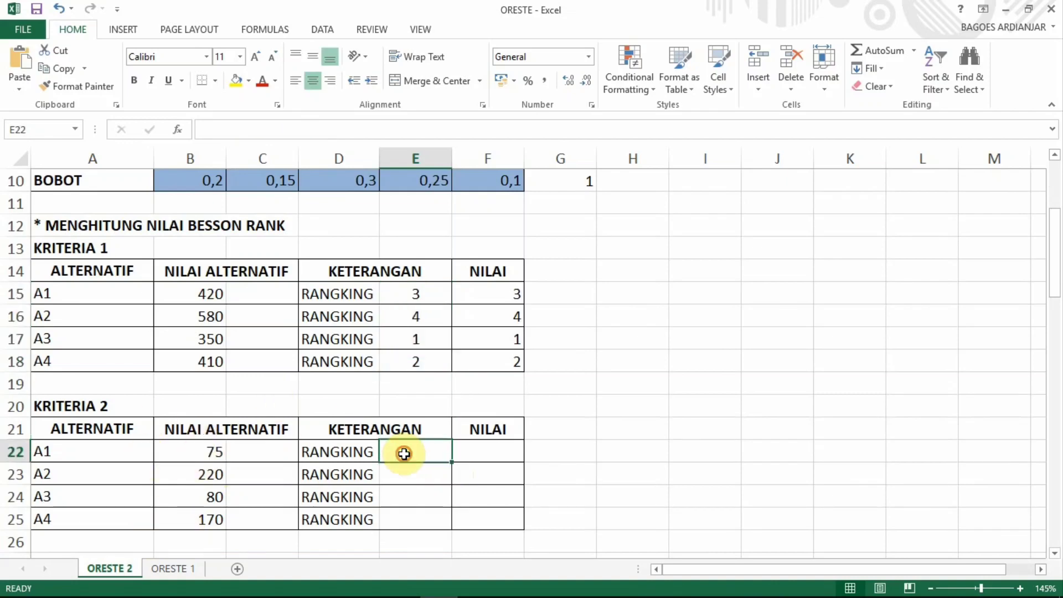
pyautogui.write('=ran')
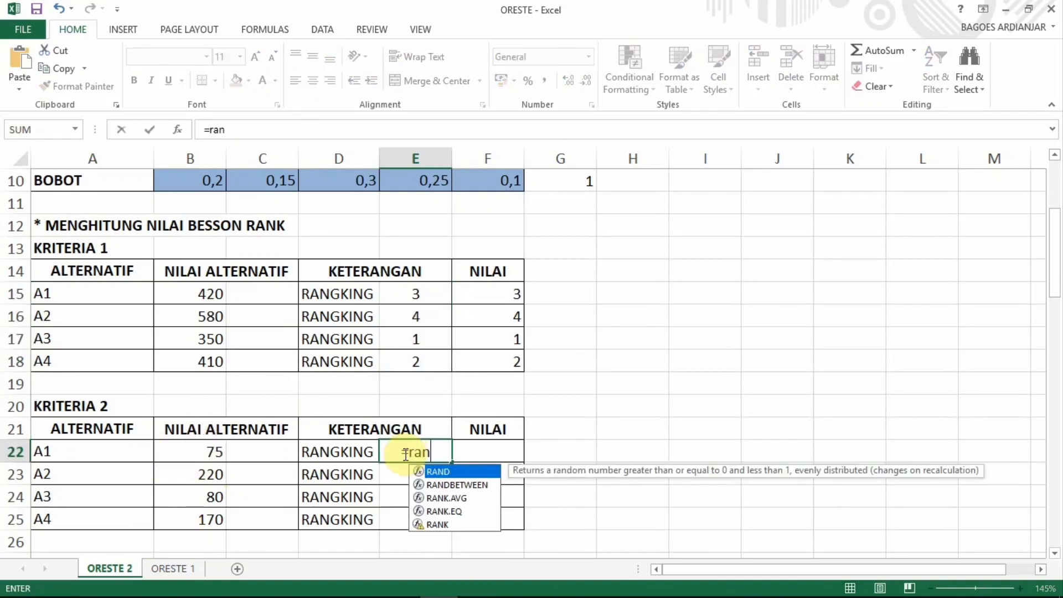
pyautogui.write('k(')
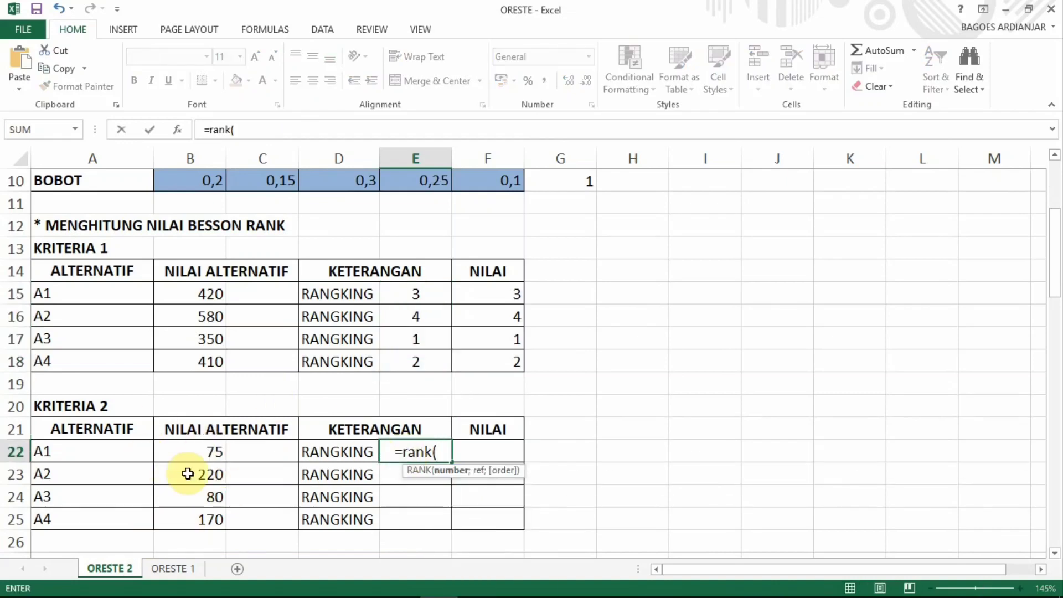
pyautogui.click(216, 454)
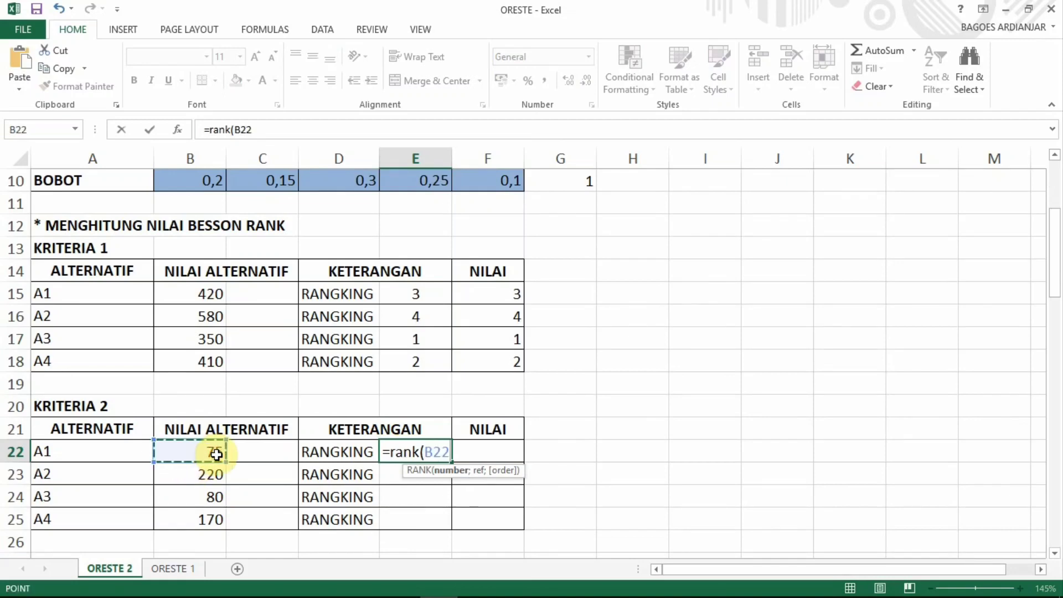
pyautogui.write(';')
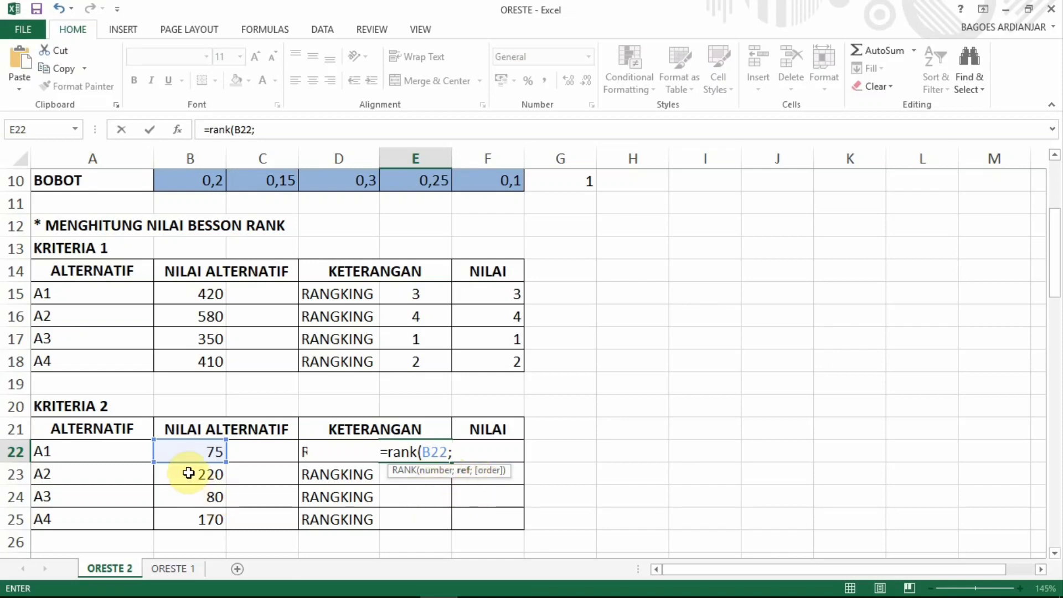
pyautogui.moveTo(199, 450); pyautogui.dragTo(192, 517)
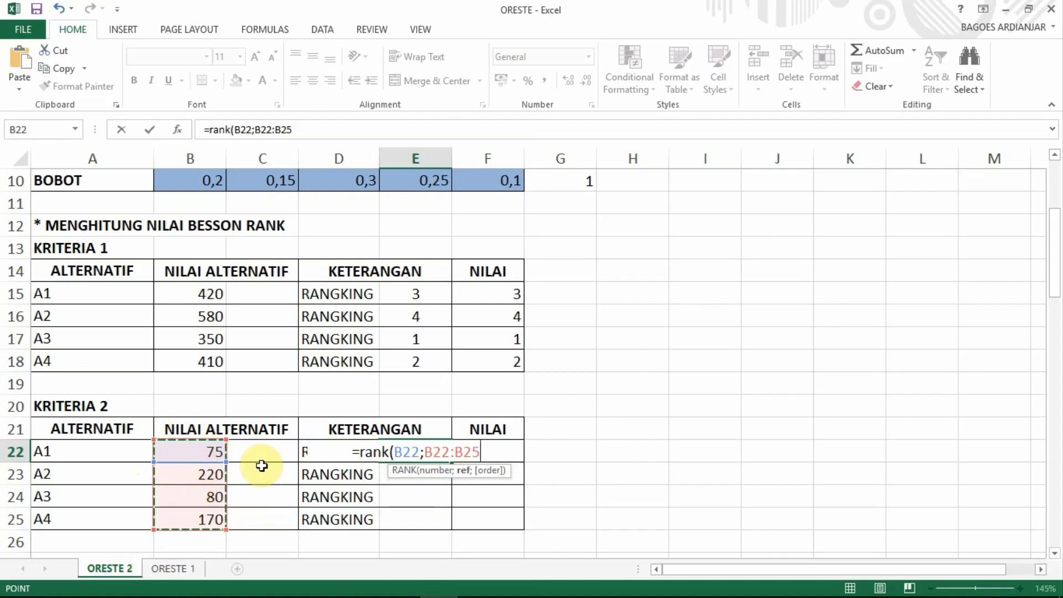
pyautogui.press('F4')
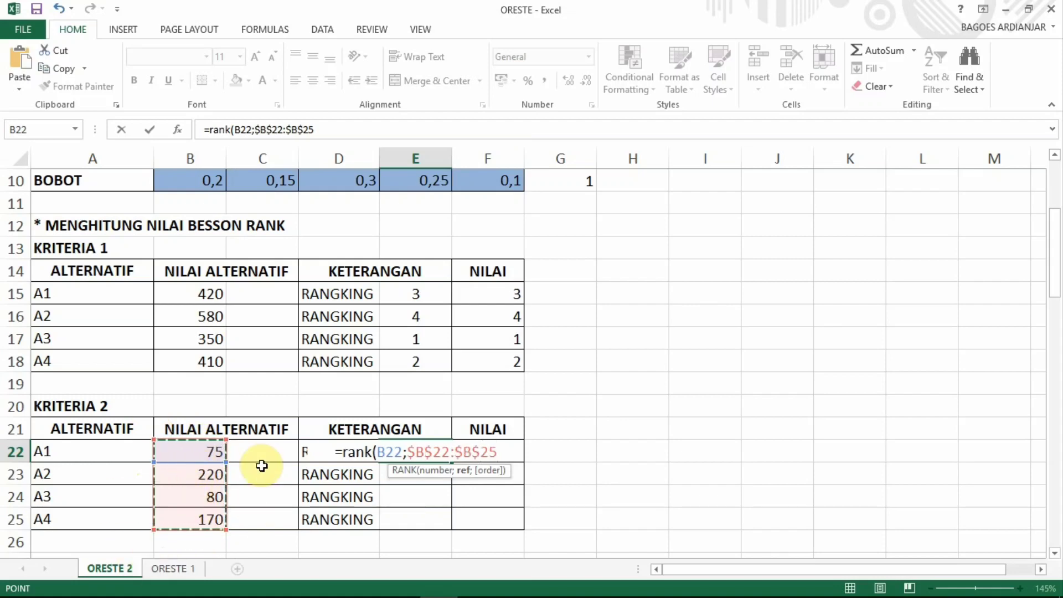
pyautogui.write(';')
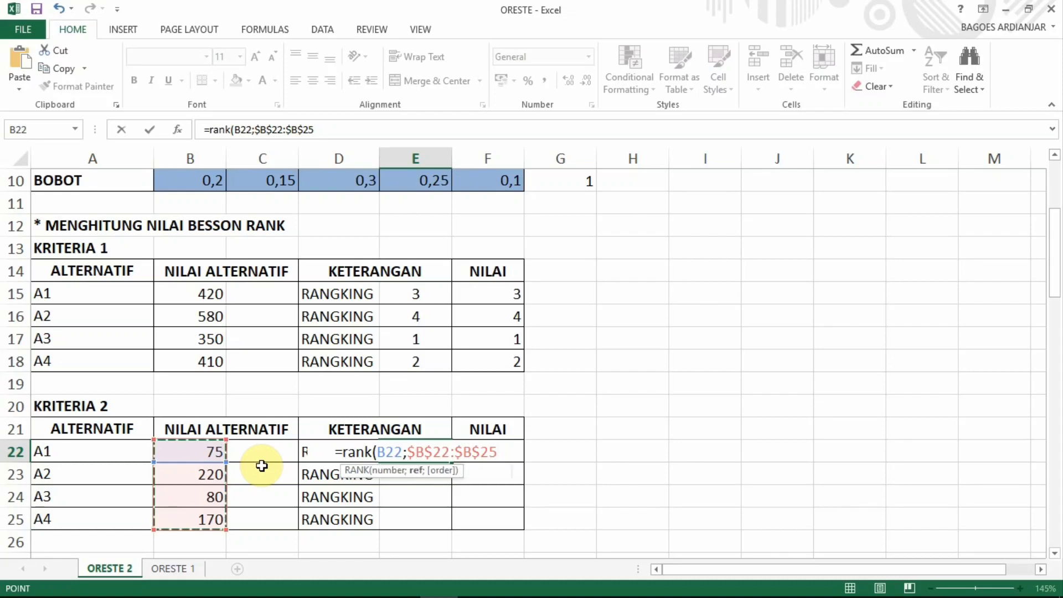
pyautogui.write('1')
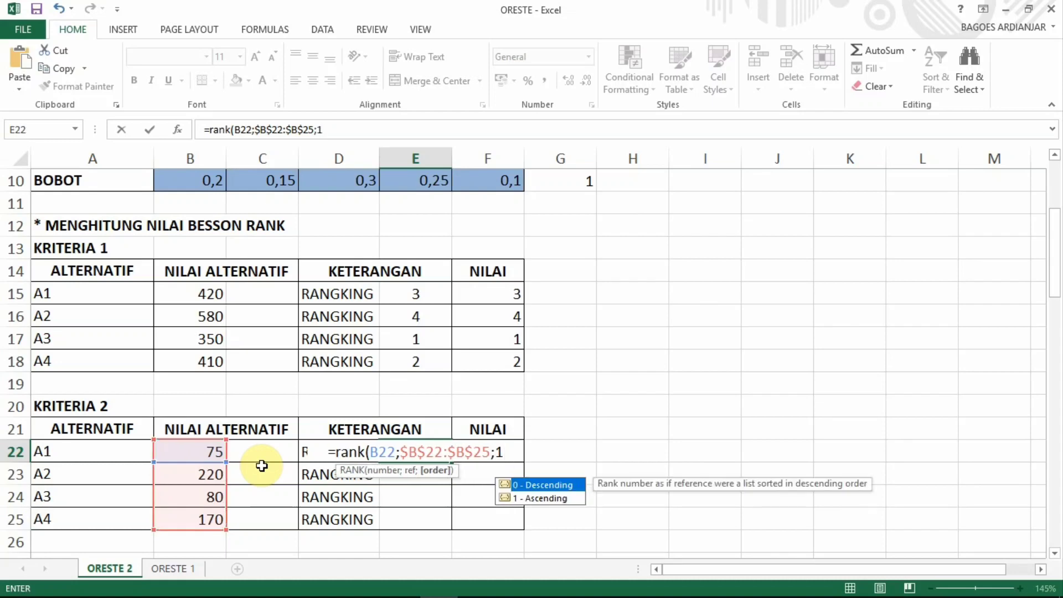
pyautogui.write(')')
pyautogui.press('Return')
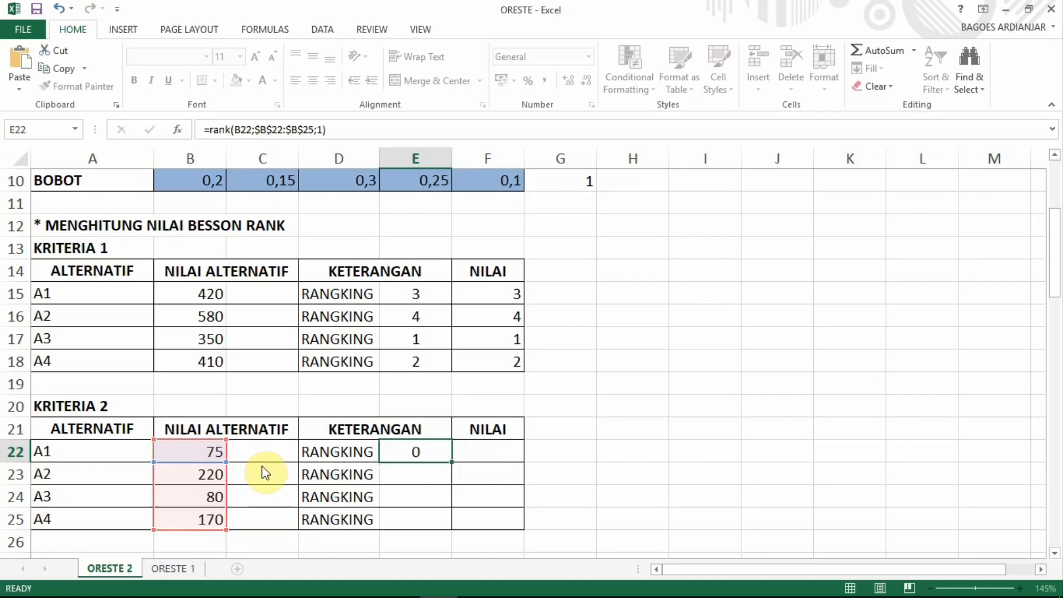
# Step: Copy the KRITERIA 2 ranking formula from E22 down through E25 for alternatives A2 to A4
pyautogui.click(434, 453)
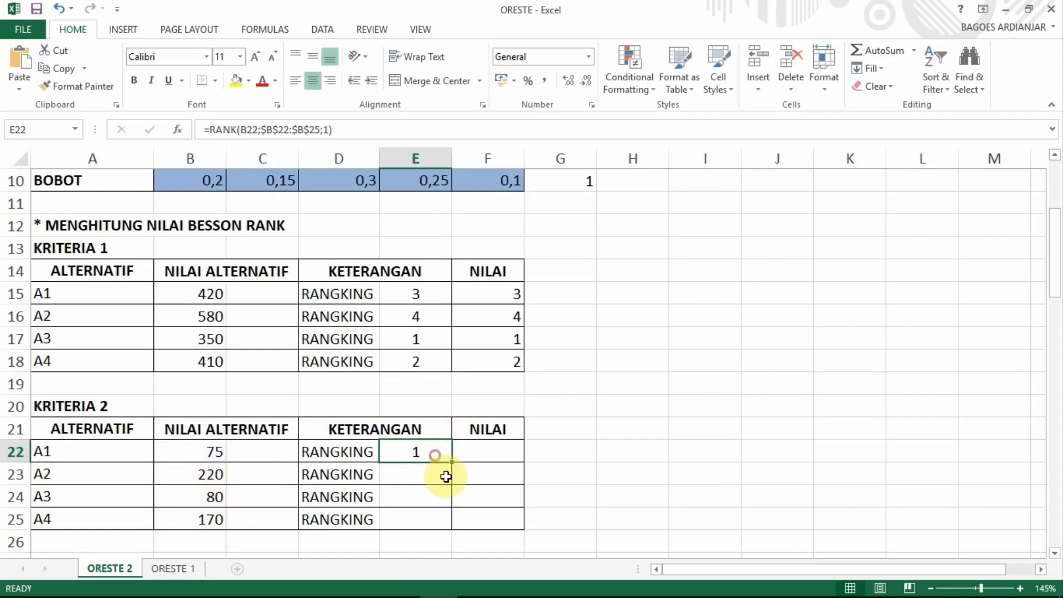
pyautogui.moveTo(451, 462); pyautogui.dragTo(410, 518)
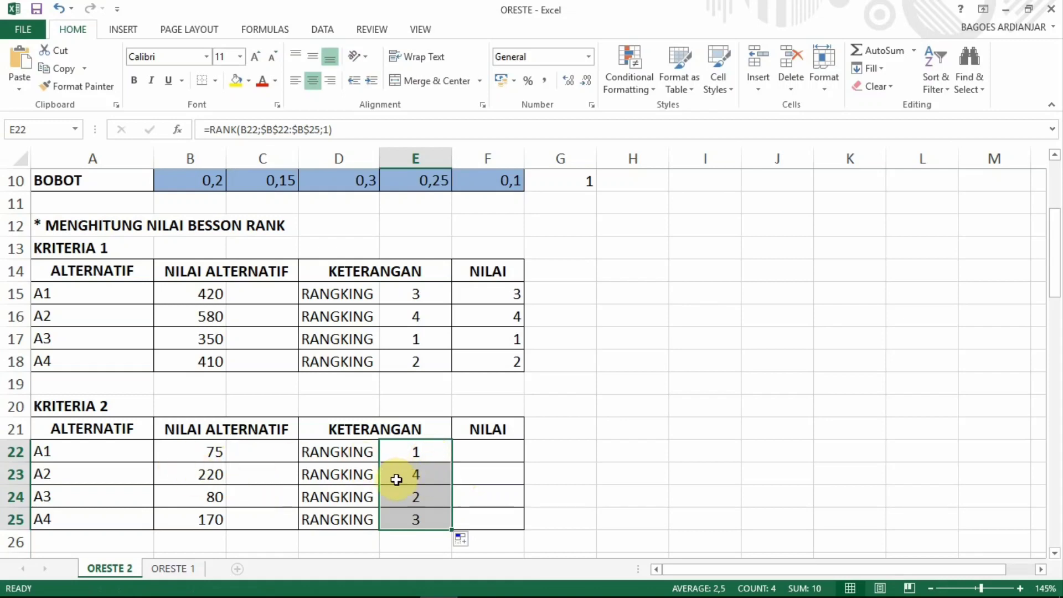
pyautogui.scroll(-1, 441, 483)
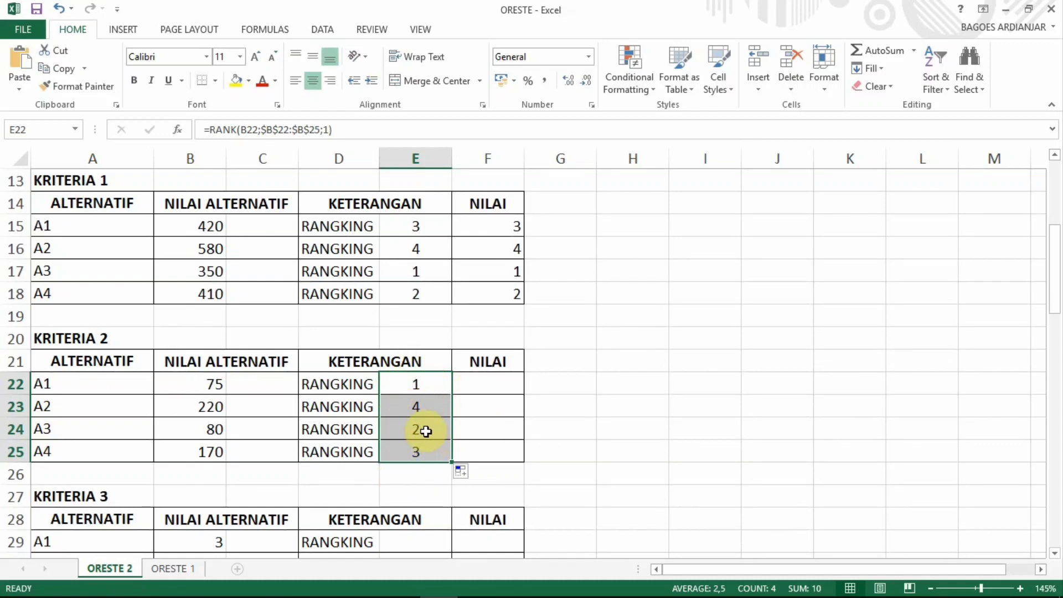
# Step: Fill the KRITERIA 2 NILAI cells F22:F25 with 1, 4, 2 and 3, matching the ranks in E22:E25
pyautogui.click(486, 387)
pyautogui.write('1')
pyautogui.press('Return')
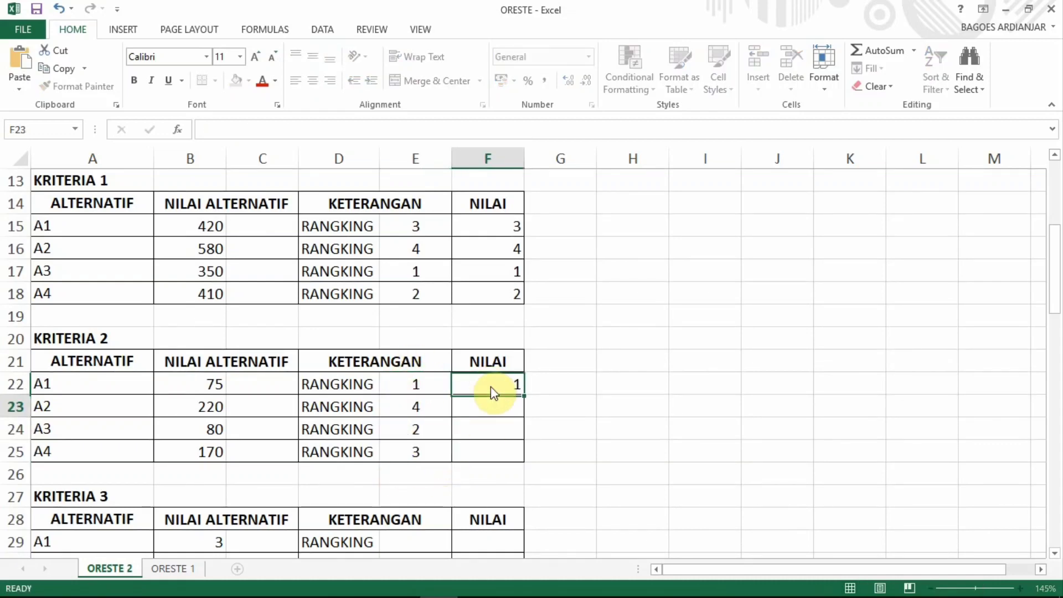
pyautogui.write('4')
pyautogui.press('Return')
pyautogui.write('2')
pyautogui.press('Return')
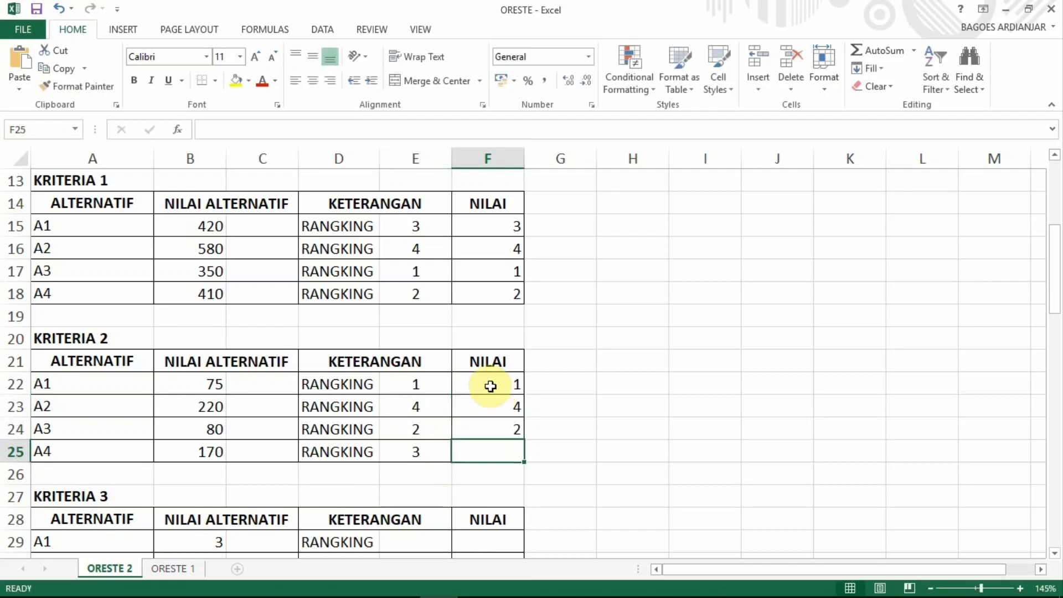
pyautogui.write('3')
pyautogui.press('Return')
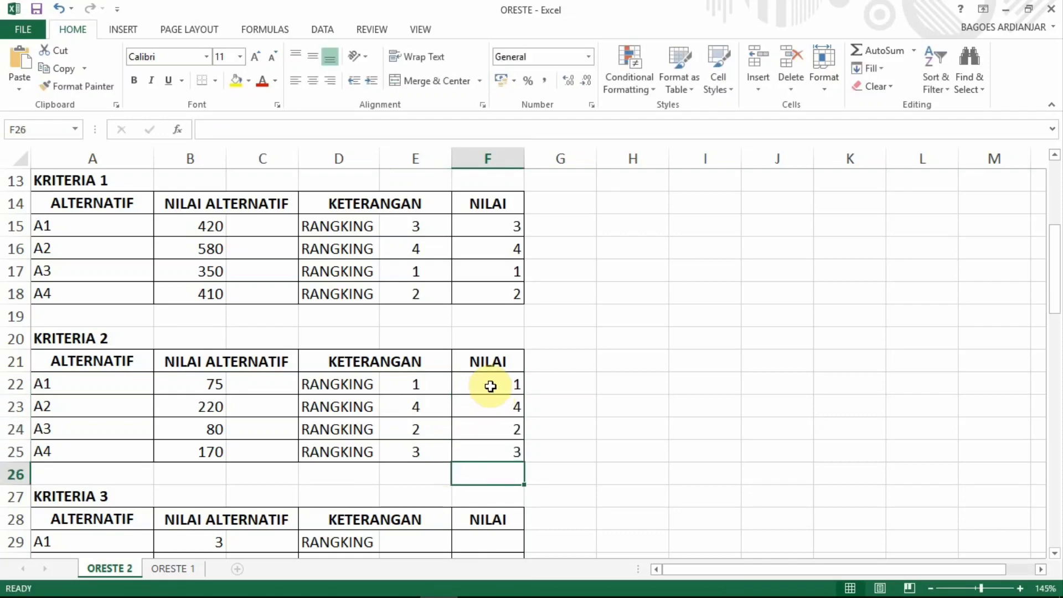
# Step: Rank A1 for KRITERIA 3 in ascending order by entering =RANK(B29;$B$29:$B$32;1) in cell E29
pyautogui.scroll(-2, 460, 394)
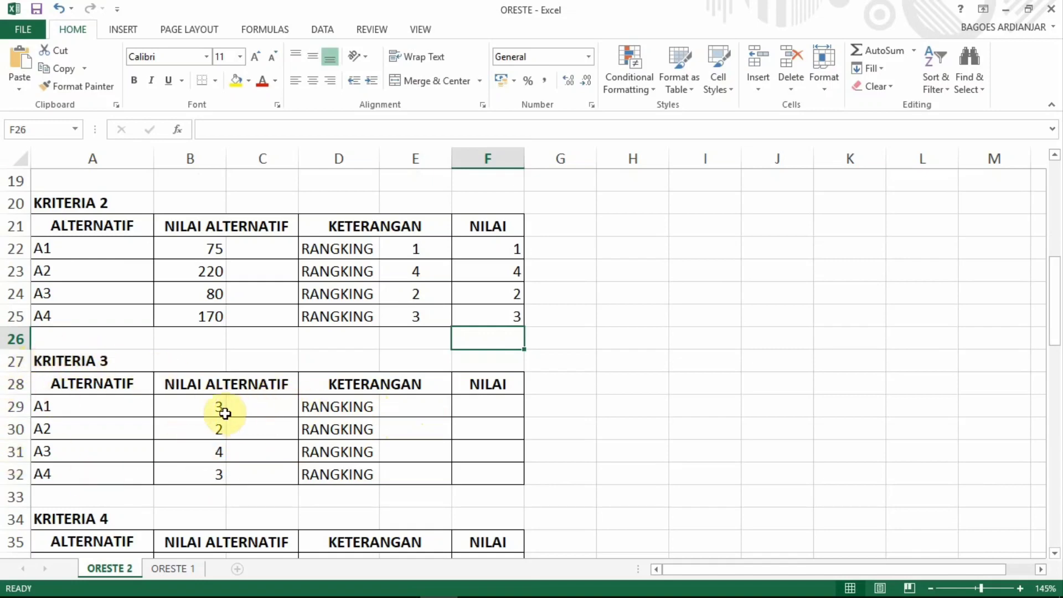
pyautogui.scroll(6, 368, 373)
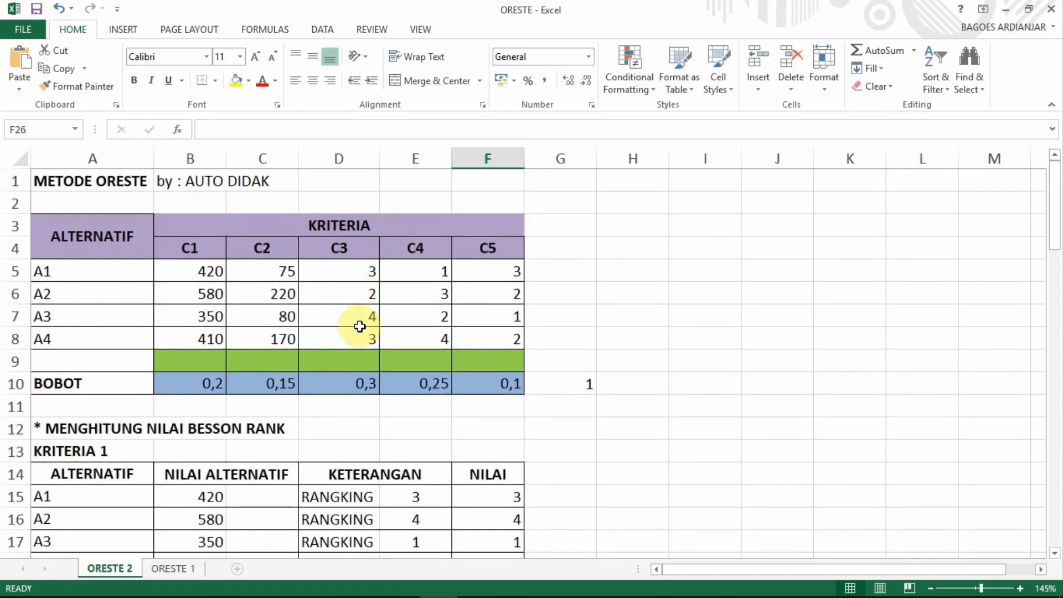
pyautogui.scroll(-6, 374, 368)
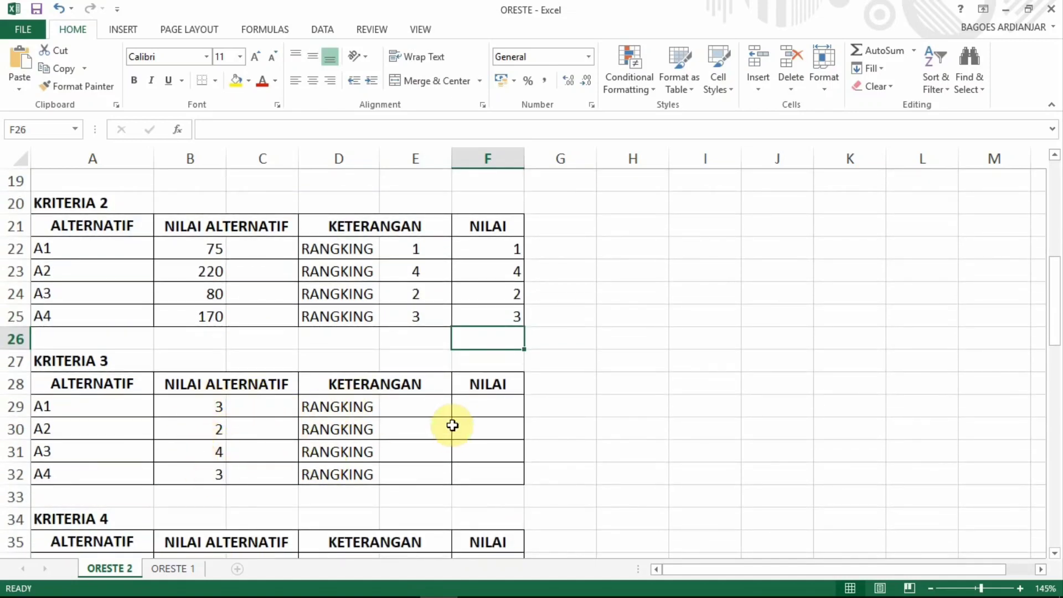
pyautogui.click(410, 410)
pyautogui.write('=')
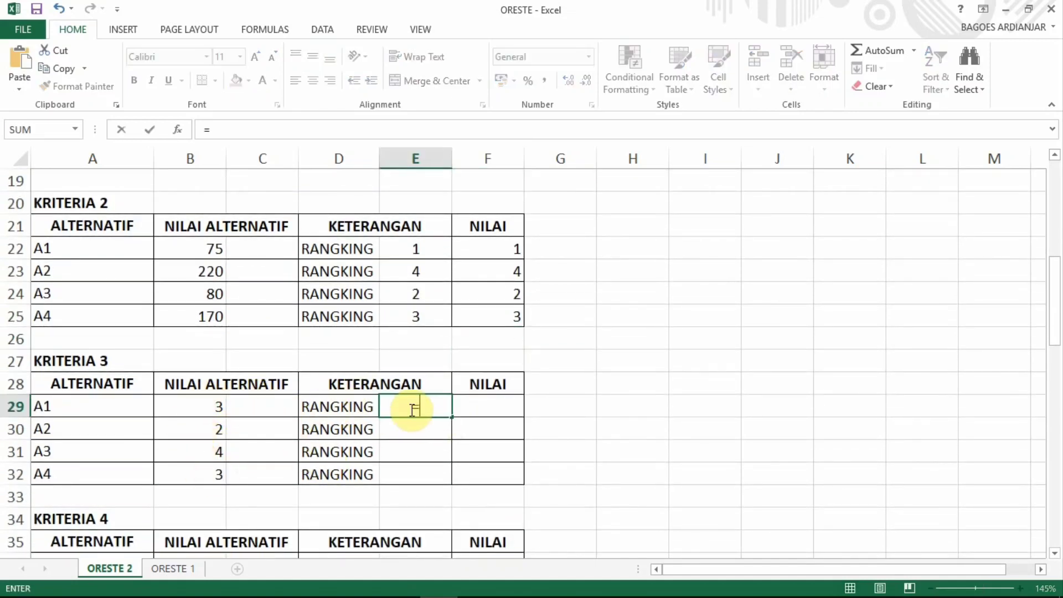
pyautogui.write('rank')
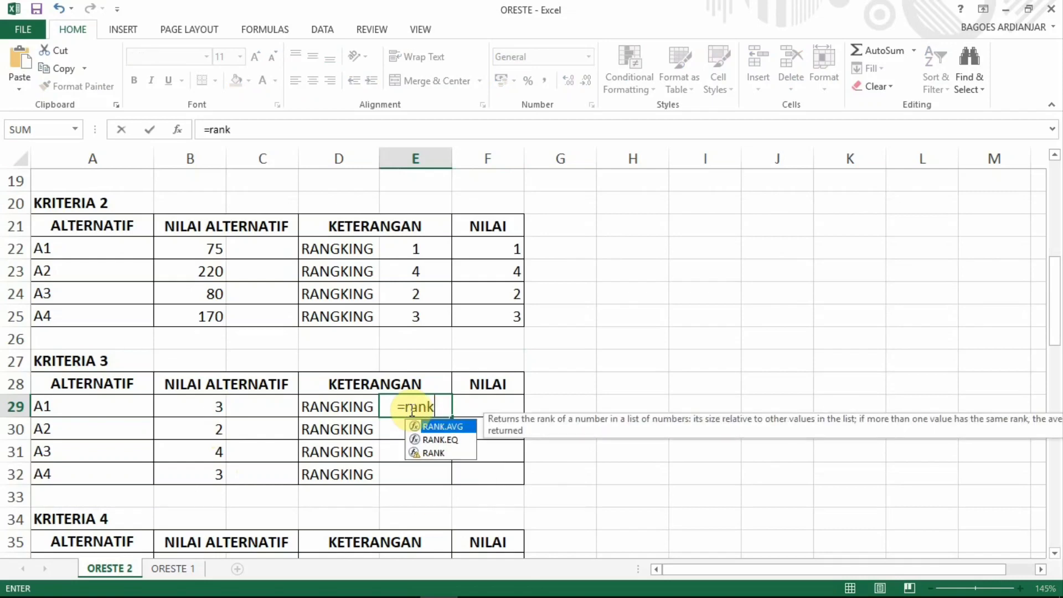
pyautogui.write('(')
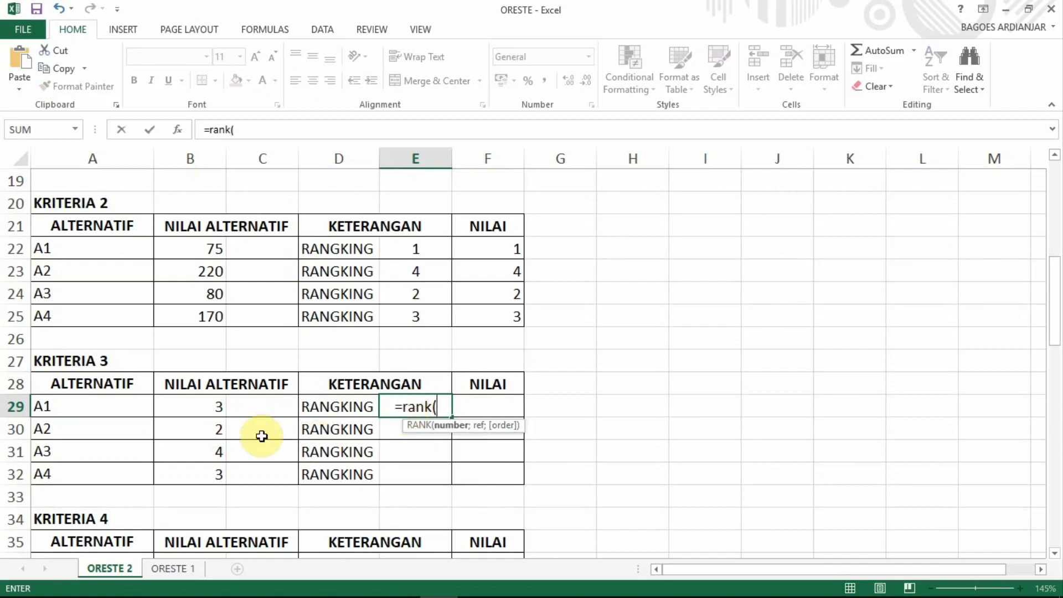
pyautogui.click(211, 407)
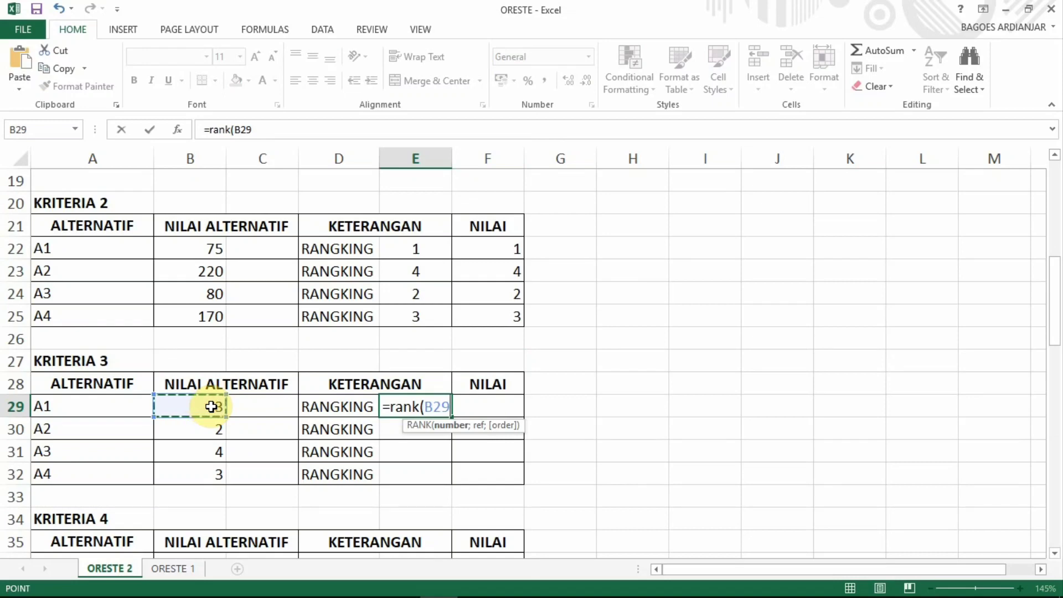
pyautogui.write(';')
pyautogui.moveTo(211, 407); pyautogui.dragTo(214, 475)
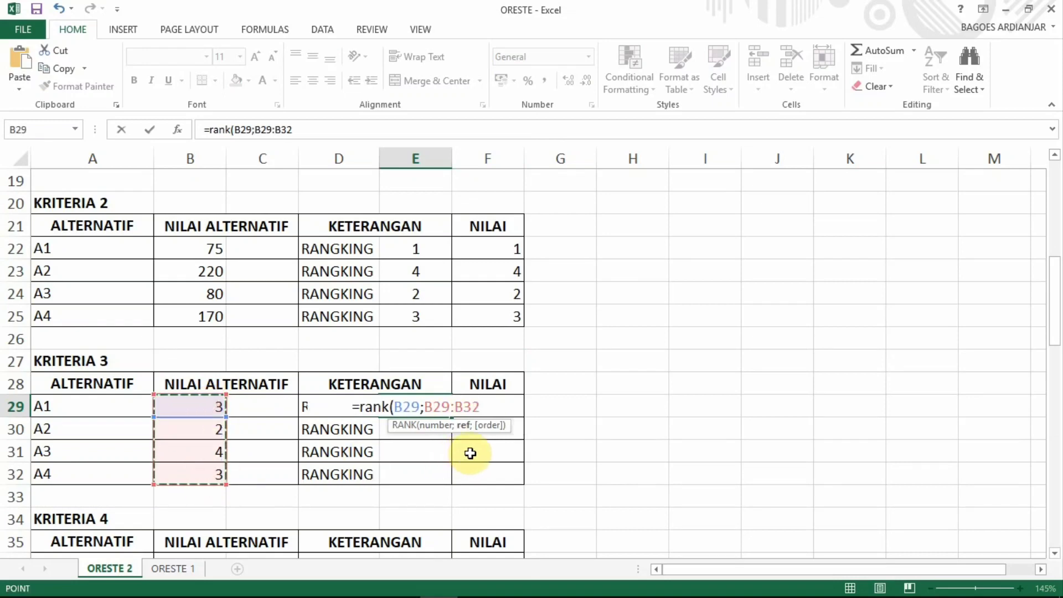
pyautogui.press('F4')
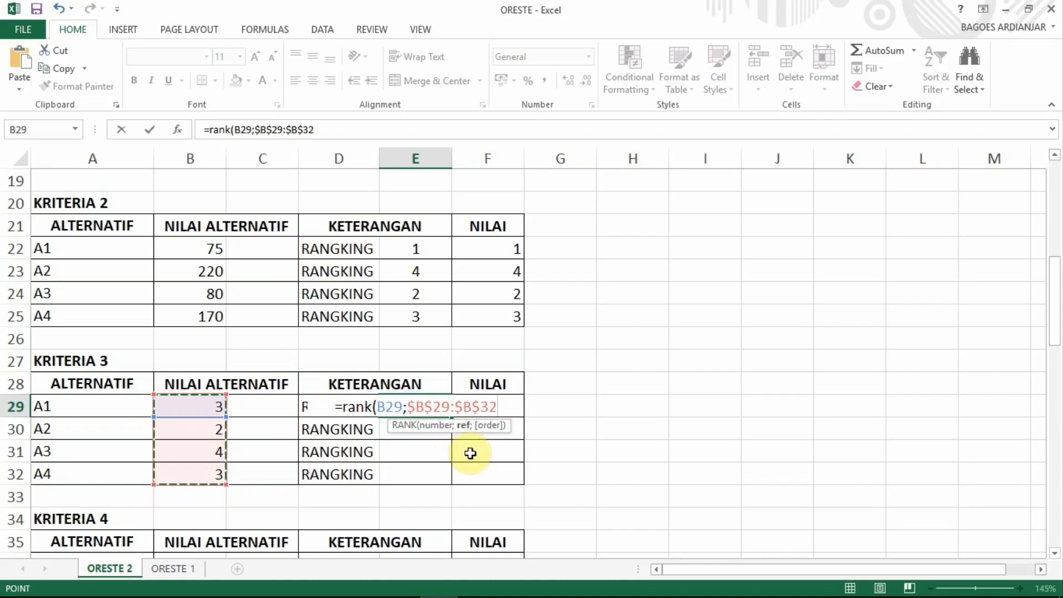
pyautogui.write(';')
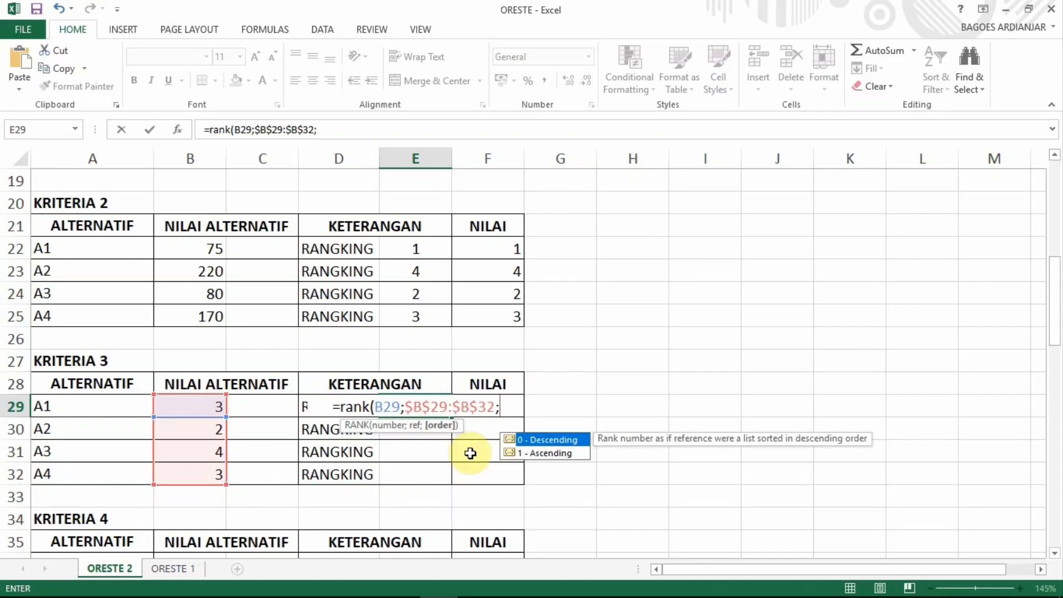
pyautogui.write('1)')
pyautogui.press('Return')
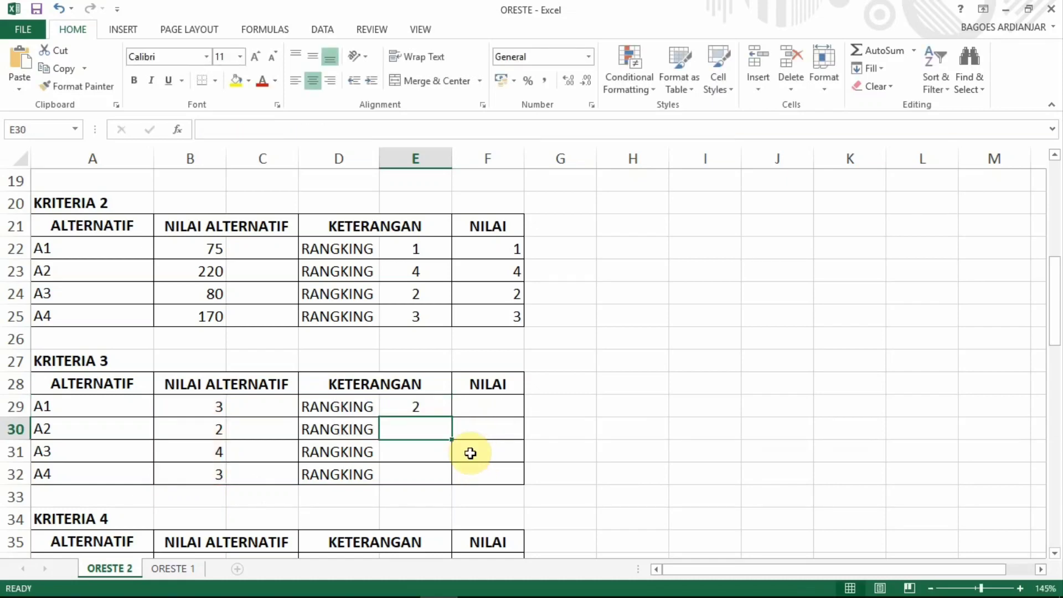
# Step: Copy the KRITERIA 3 ranking formula from E29 down through E32 and compare A1's and A4's ranks with their NILAI ALTERNATIF
pyautogui.click(424, 400)
pyautogui.moveTo(452, 417); pyautogui.dragTo(444, 485)
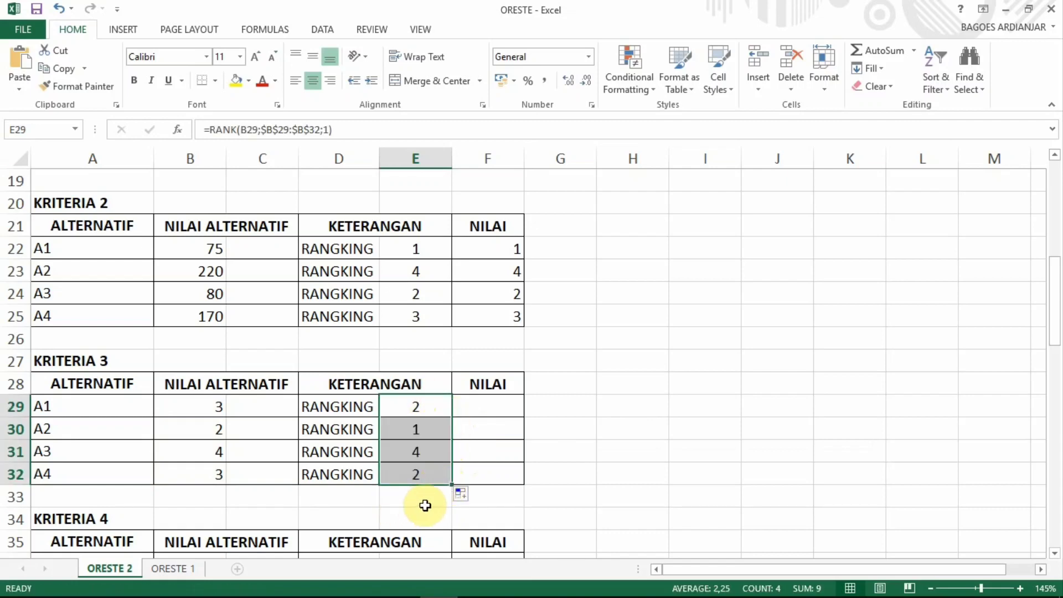
pyautogui.click(423, 475)
pyautogui.click(417, 404)
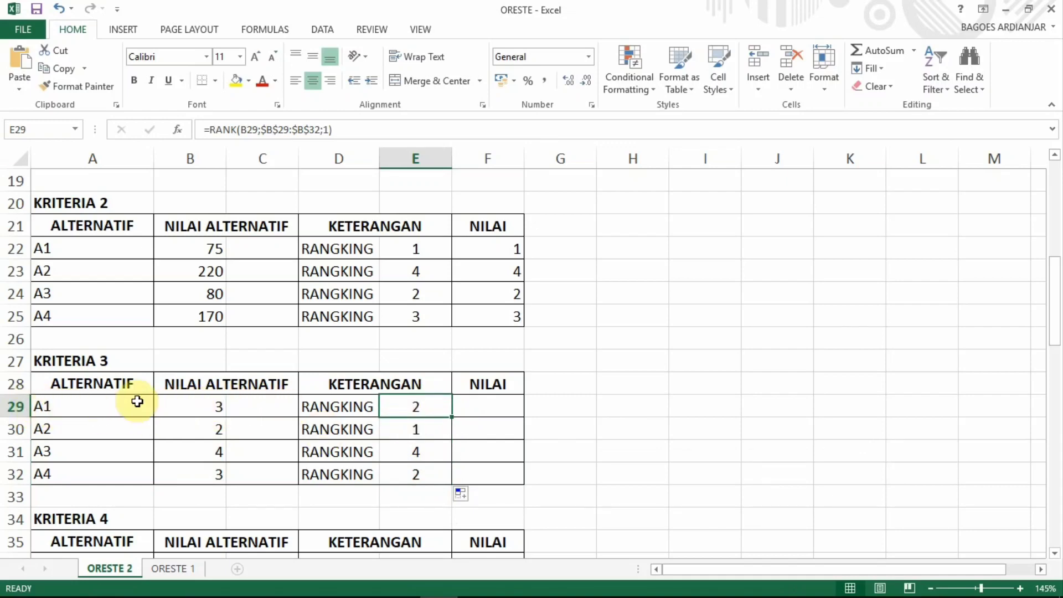
pyautogui.click(193, 406)
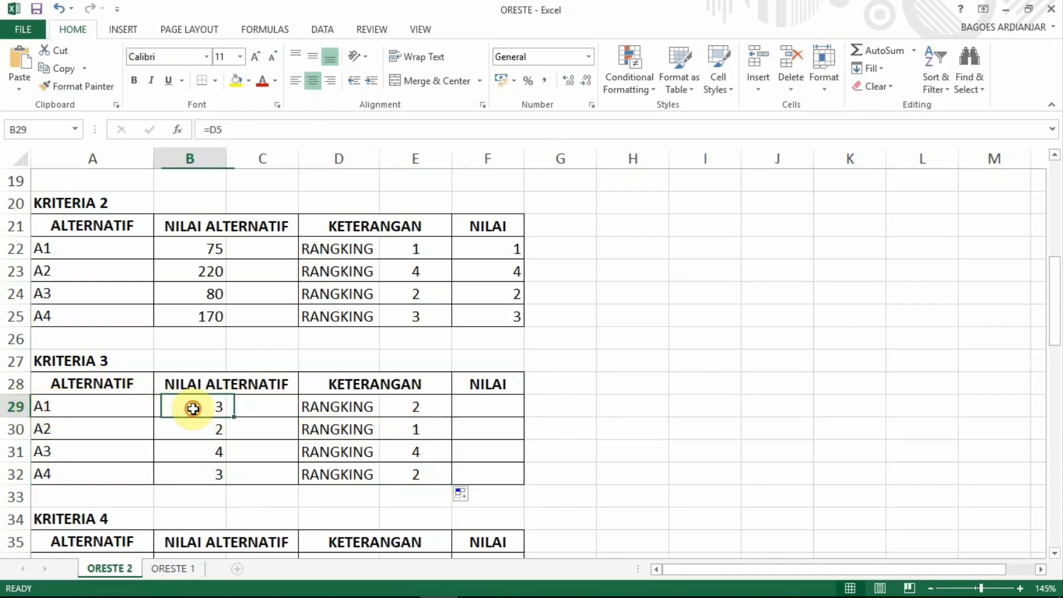
pyautogui.click(222, 477)
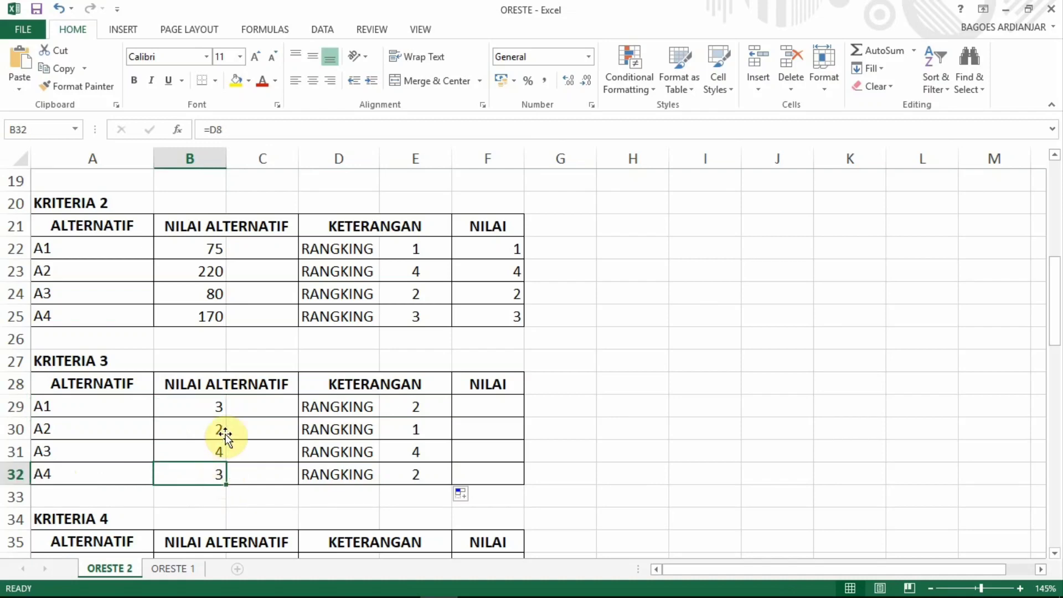
pyautogui.click(223, 401)
pyautogui.click(415, 475)
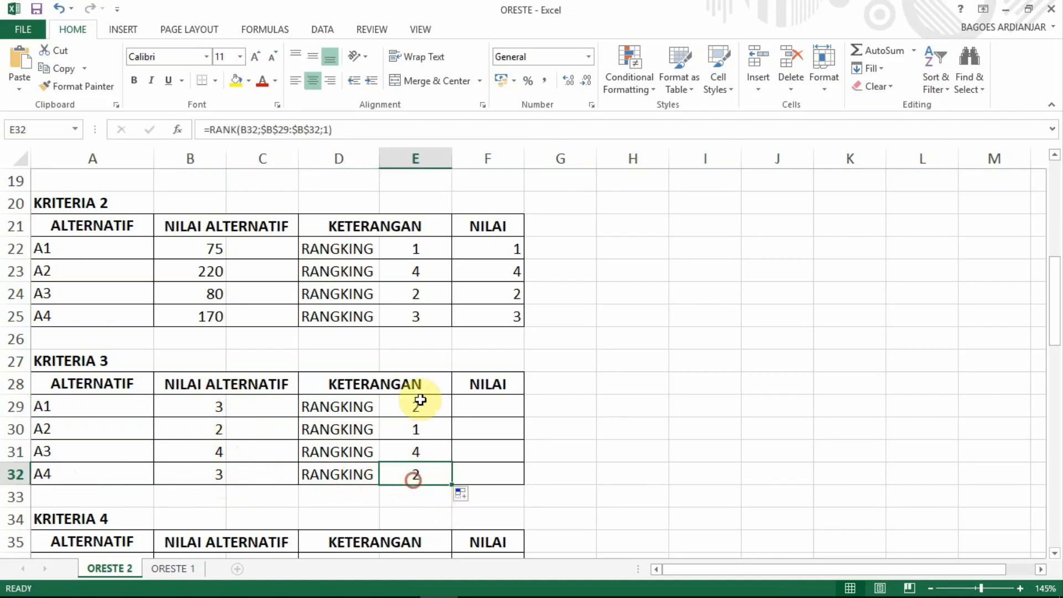
pyautogui.click(417, 408)
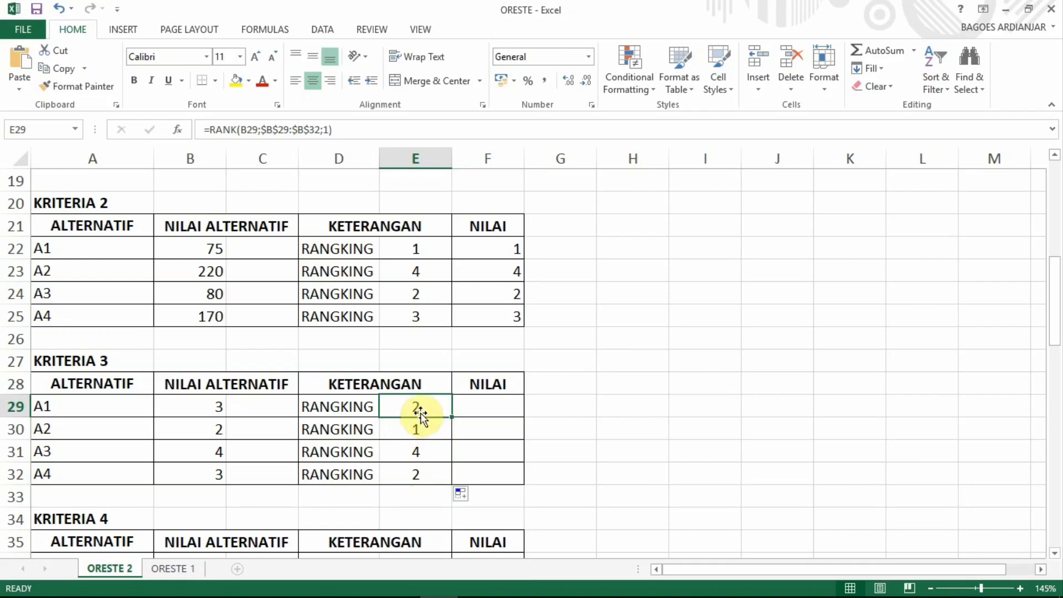
# Step: Enter the averaged rank =(2+3)/2 as A1's KRITERIA 3 NILAI in F29 and copy it to F32 for A4
pyautogui.click(484, 407)
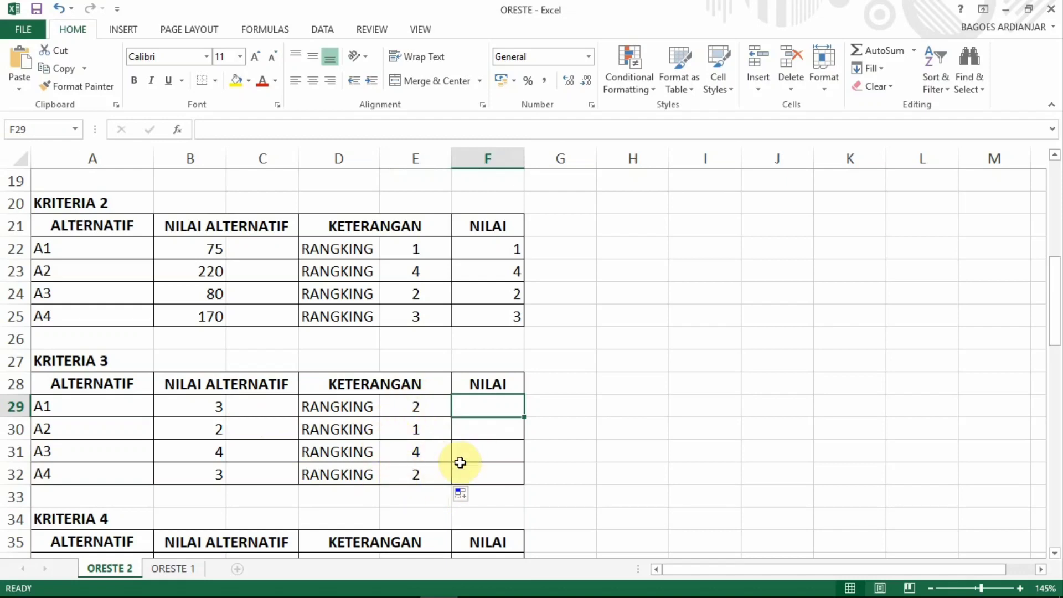
pyautogui.write('=(2+3)/2')
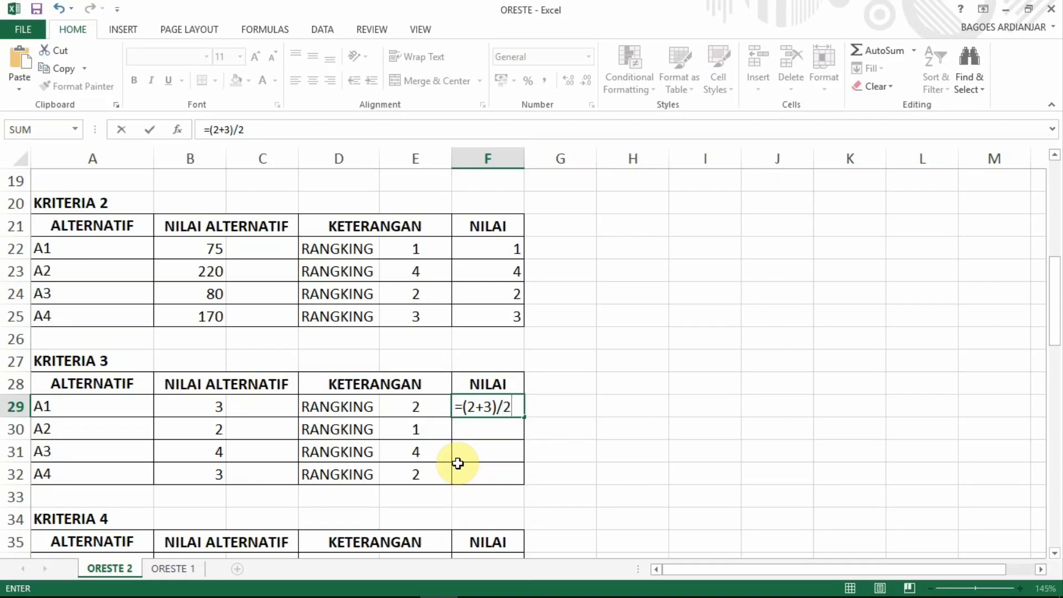
pyautogui.press('Return')
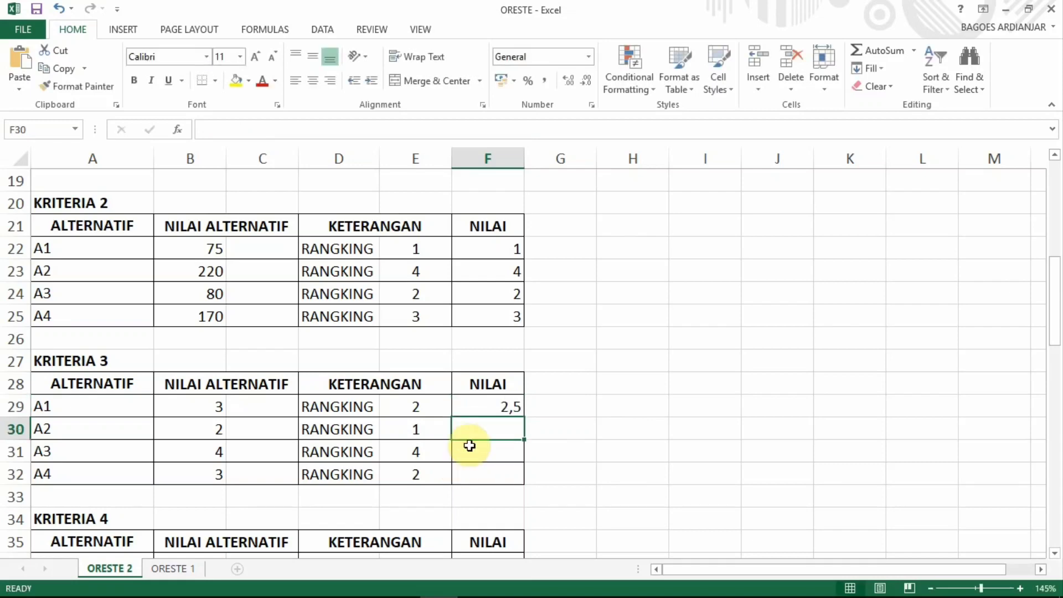
pyautogui.click(487, 407)
pyautogui.hotkey('ctrl', 'c')
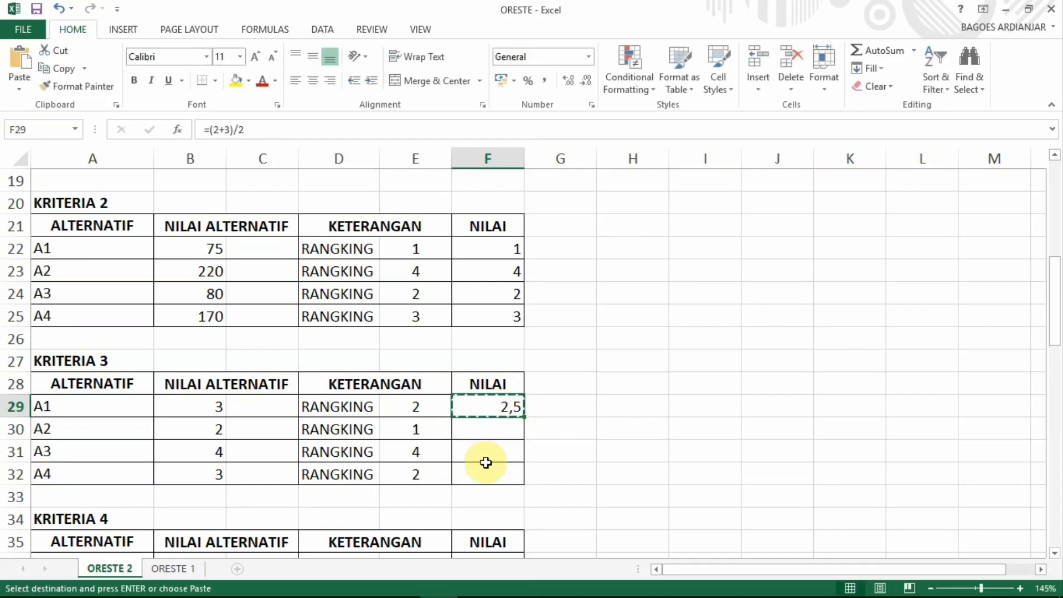
pyautogui.click(485, 474)
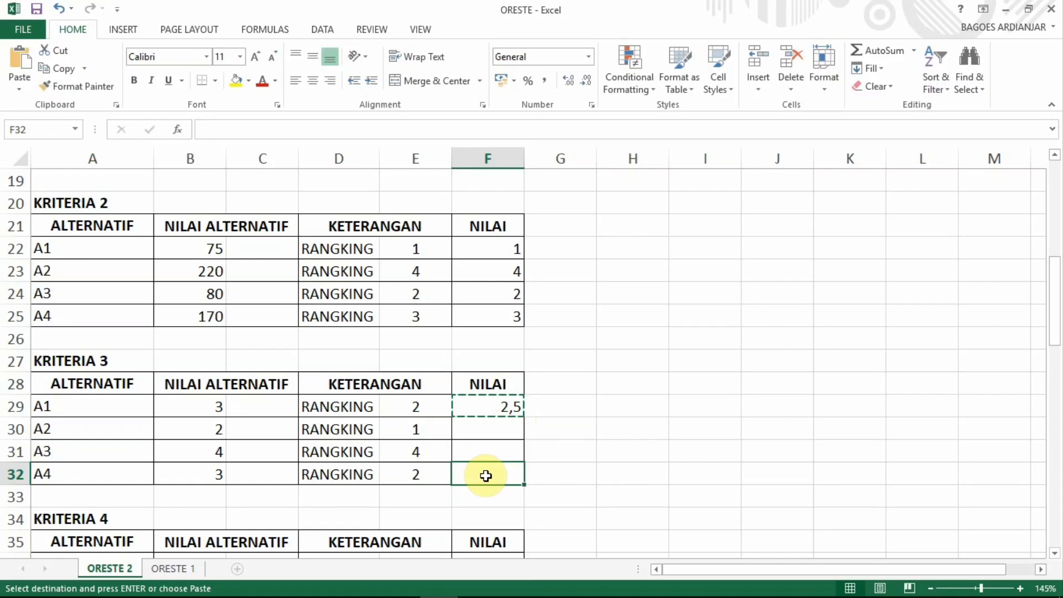
pyautogui.hotkey('ctrl', 'v')
pyautogui.click(486, 409)
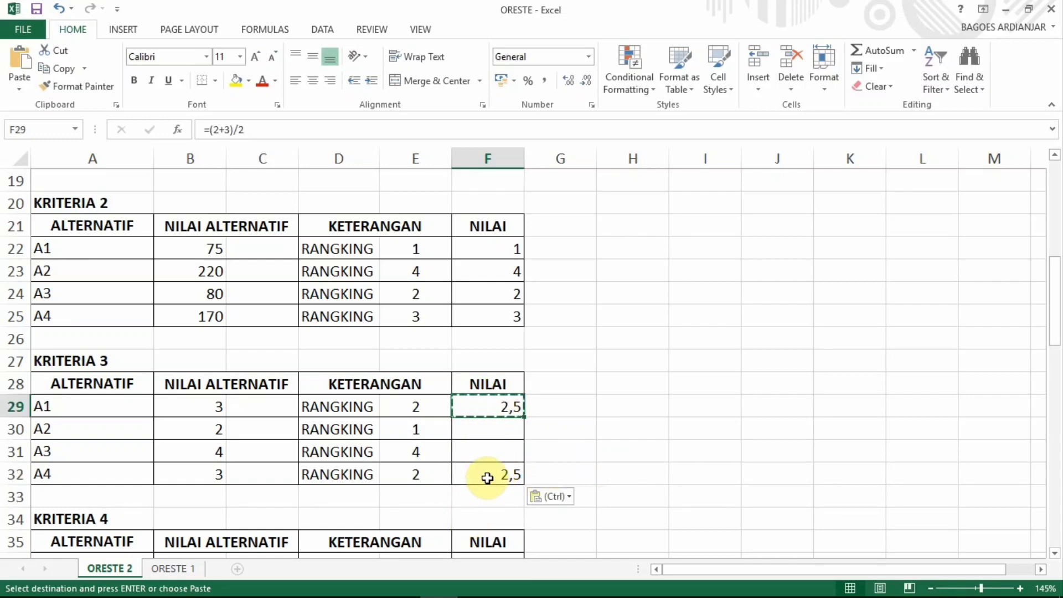
# Step: Fill the KRITERIA 3 NILAI cells F30 and F31 with 1 for A2 and 4 for A3
pyautogui.click(495, 431)
pyautogui.write('1')
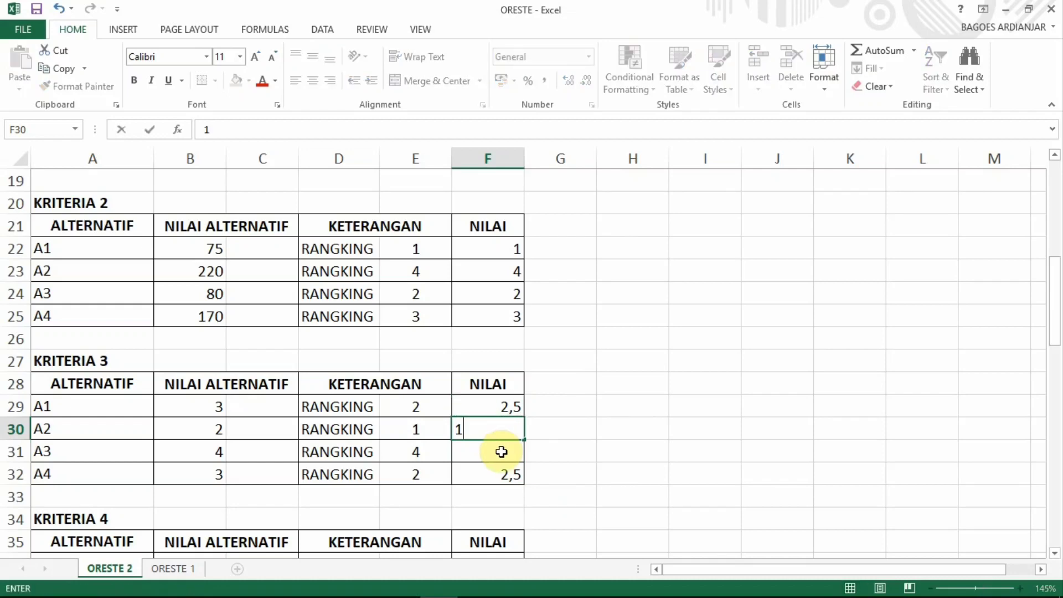
pyautogui.press('Return')
pyautogui.write('4')
pyautogui.press('Return')
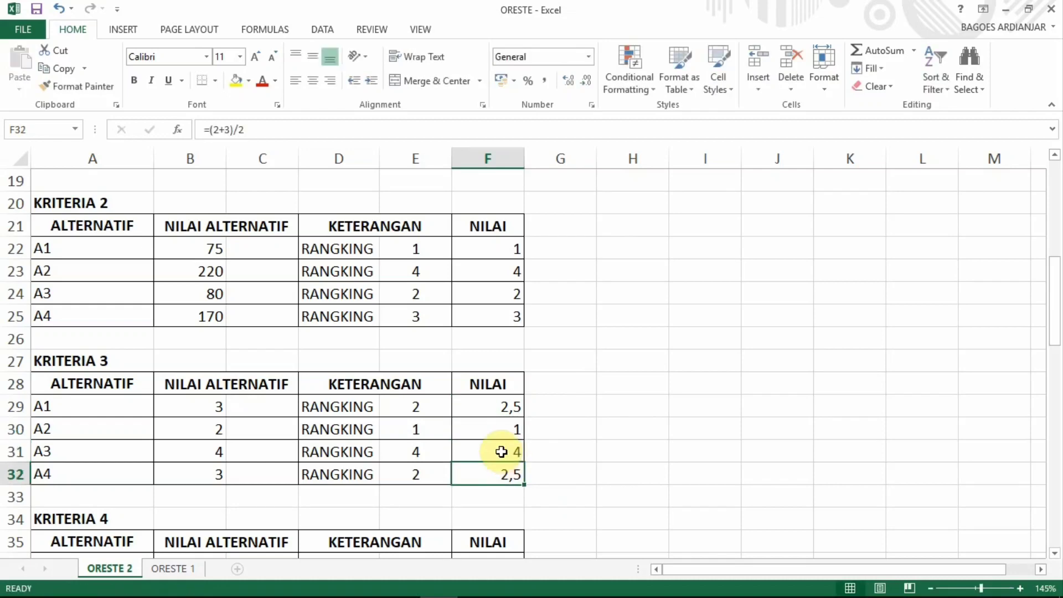
# Step: Enter the example values 3, 3, 4 and 1 in the empty cells H29:H32 beside the KRITERIA 3 table
pyautogui.scroll(-2, 487, 426)
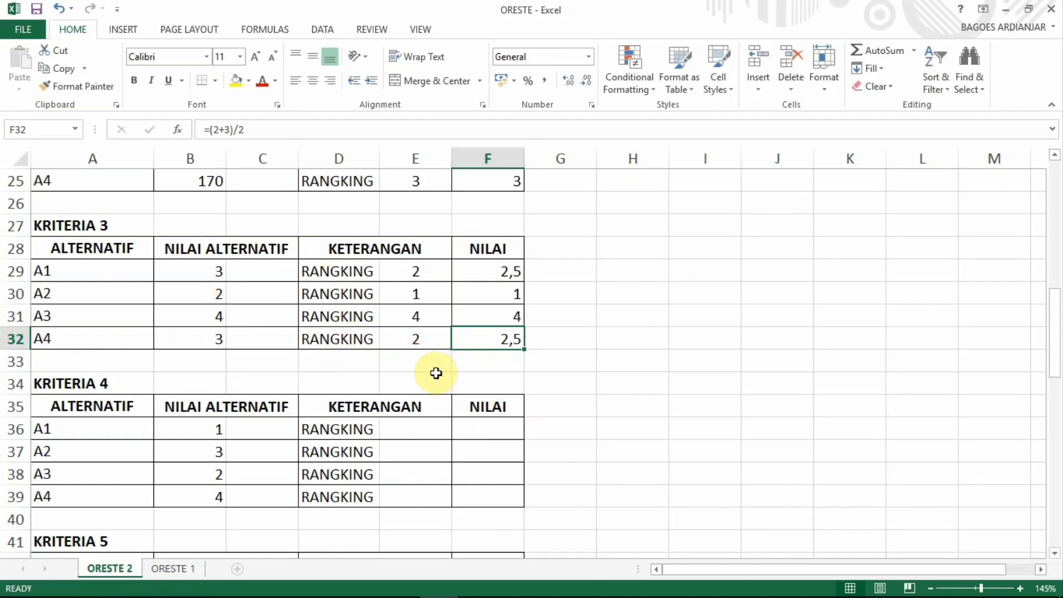
pyautogui.click(613, 277)
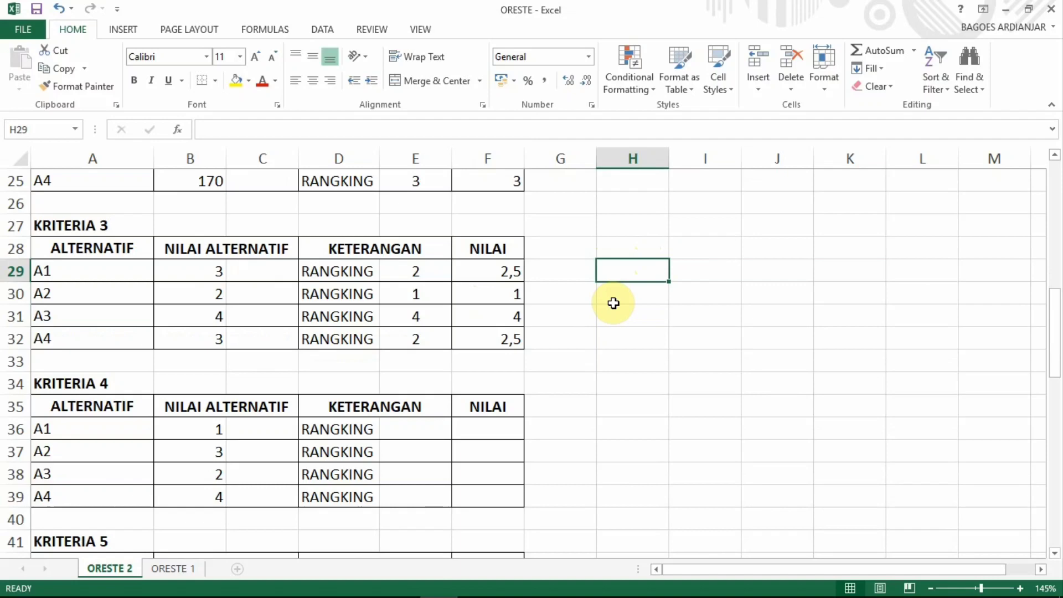
pyautogui.write('3')
pyautogui.press('Return')
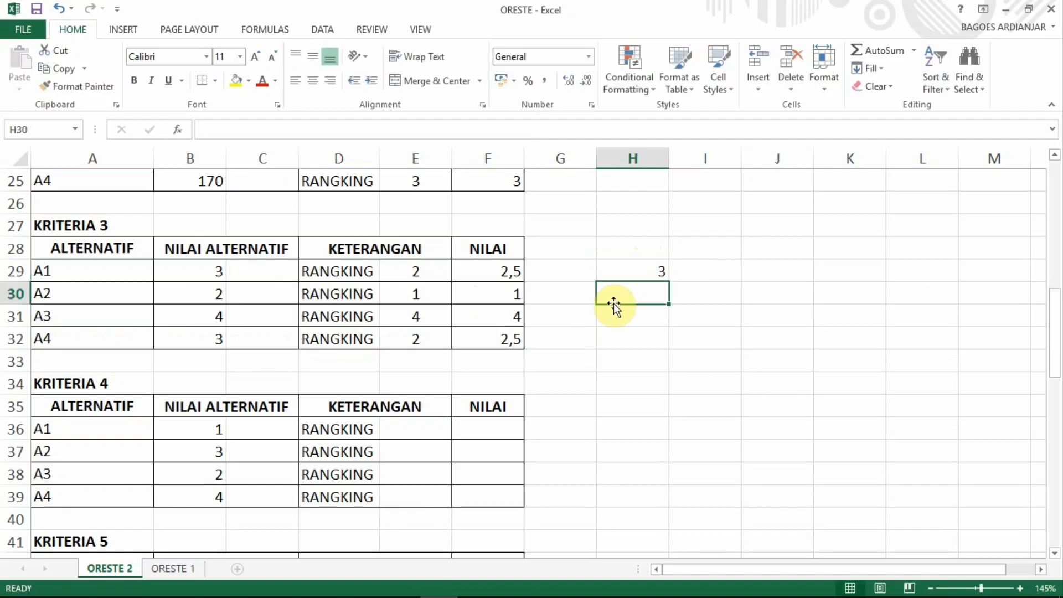
pyautogui.write('3')
pyautogui.press('Return')
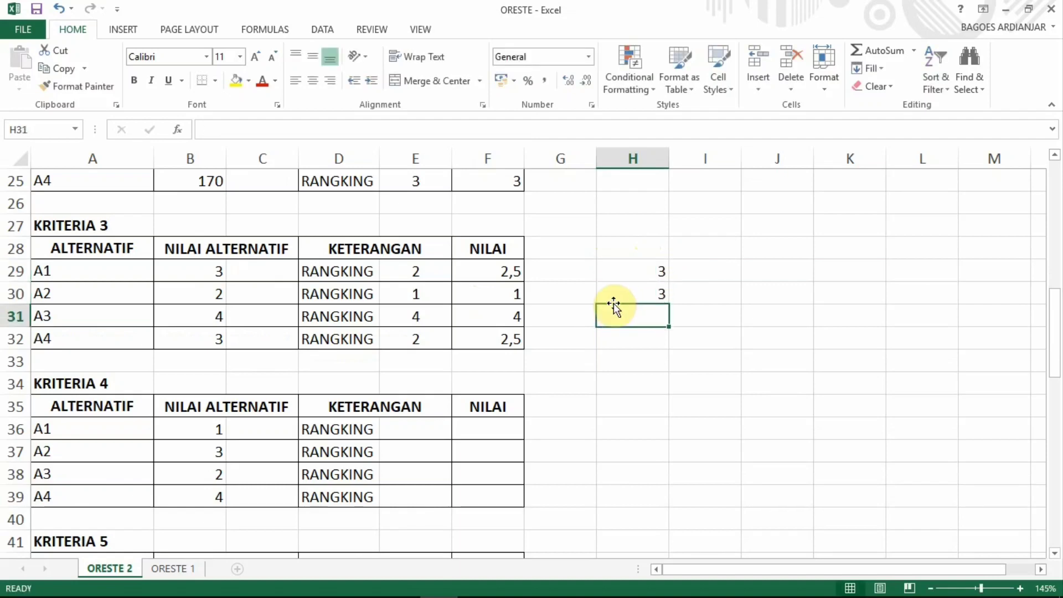
pyautogui.write('4')
pyautogui.press('Return')
pyautogui.write('1')
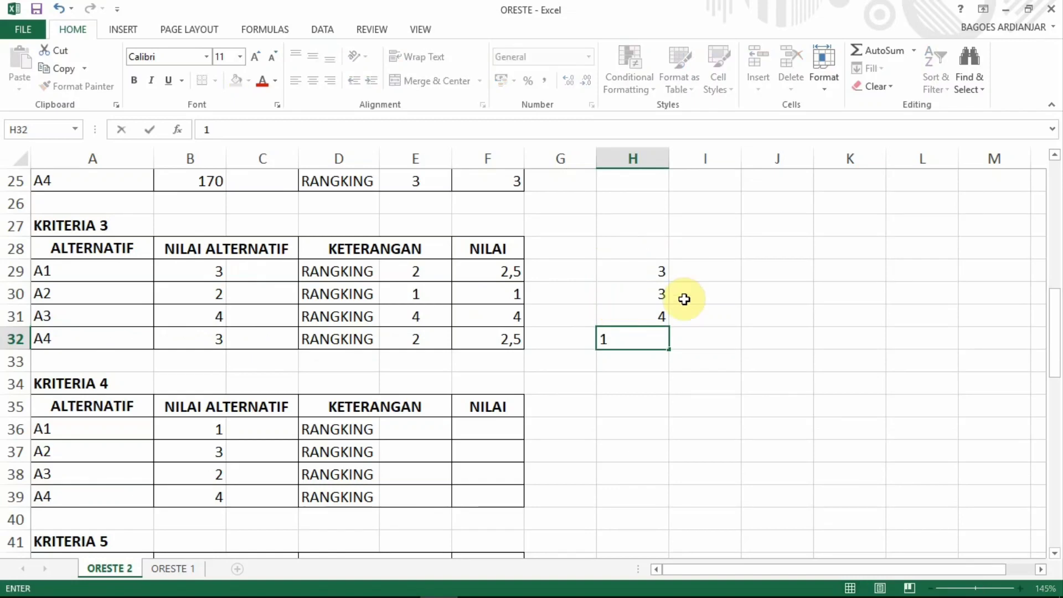
pyautogui.click(707, 275)
# Step: Change the third example value in cell H31 to 3
pyautogui.press('Left')
pyautogui.press('Down')
pyautogui.press('Down')
pyautogui.write('3')
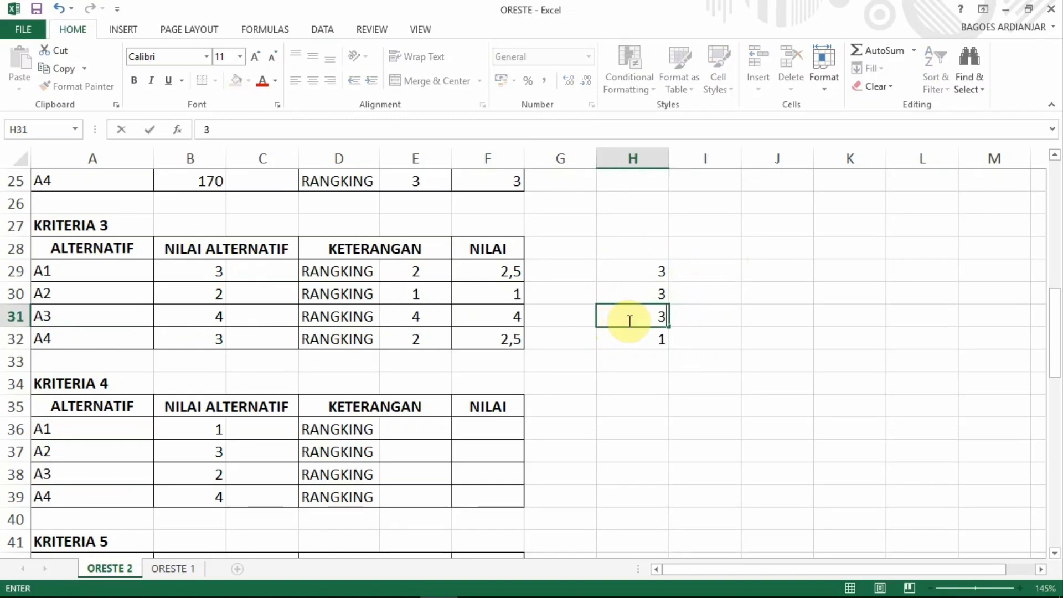
pyautogui.click(698, 273)
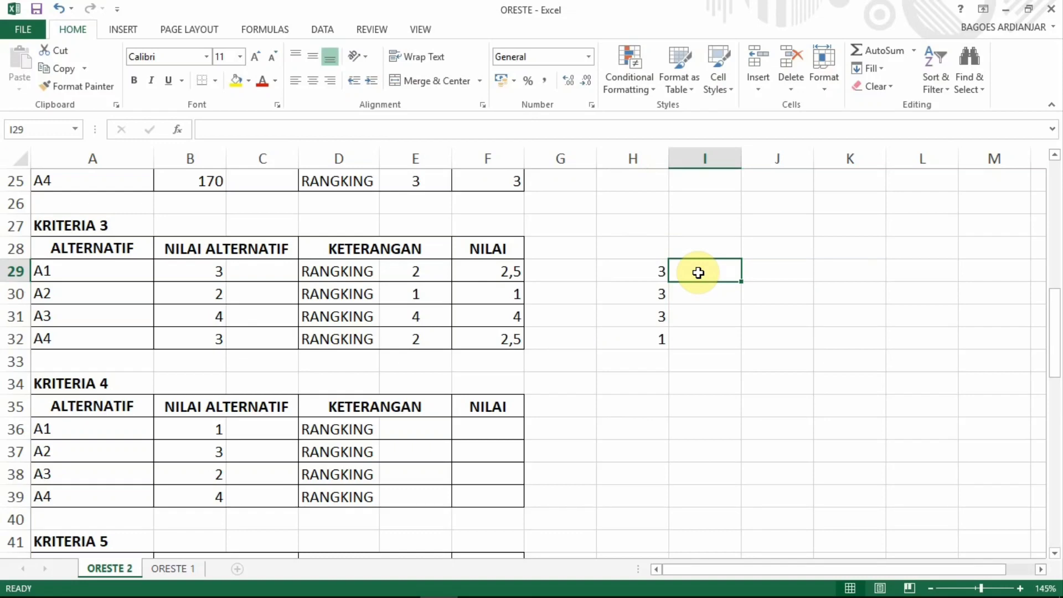
# Step: Rank the example values ascending with =RANK(H29;$H$29:$H$32;1) in I29 and fill the formula down to I32
pyautogui.write('=ran')
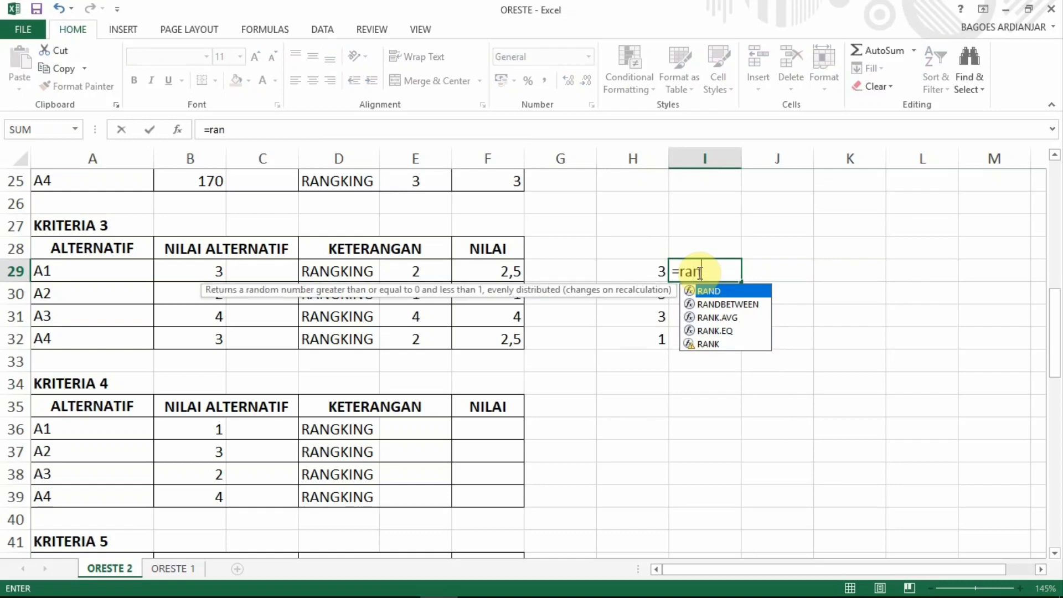
pyautogui.write('k(')
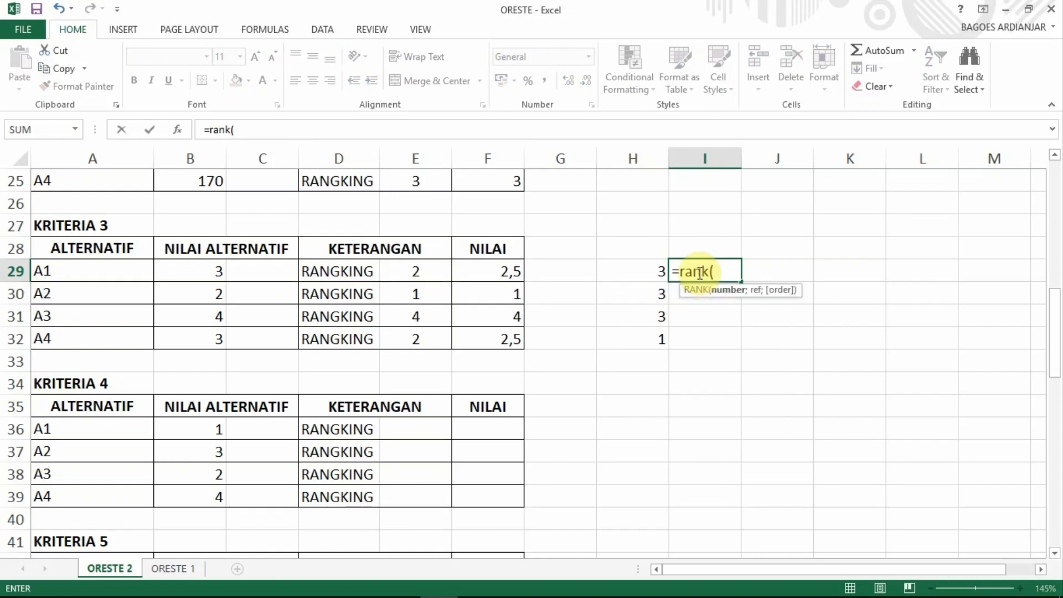
pyautogui.click(641, 271)
pyautogui.write(';')
pyautogui.moveTo(640, 271); pyautogui.dragTo(648, 338)
pyautogui.press('F4')
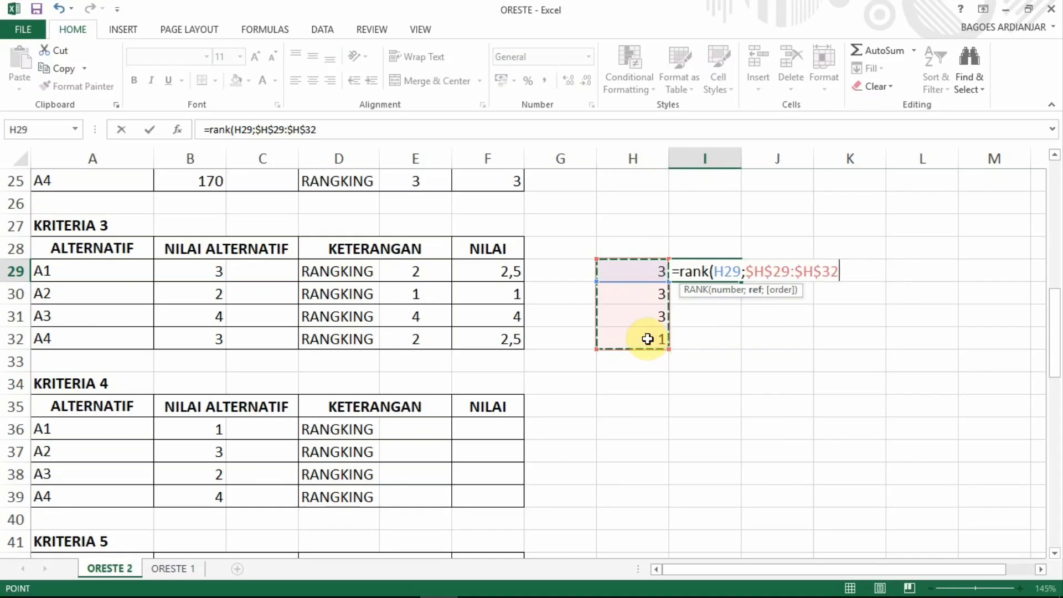
pyautogui.write(';1')
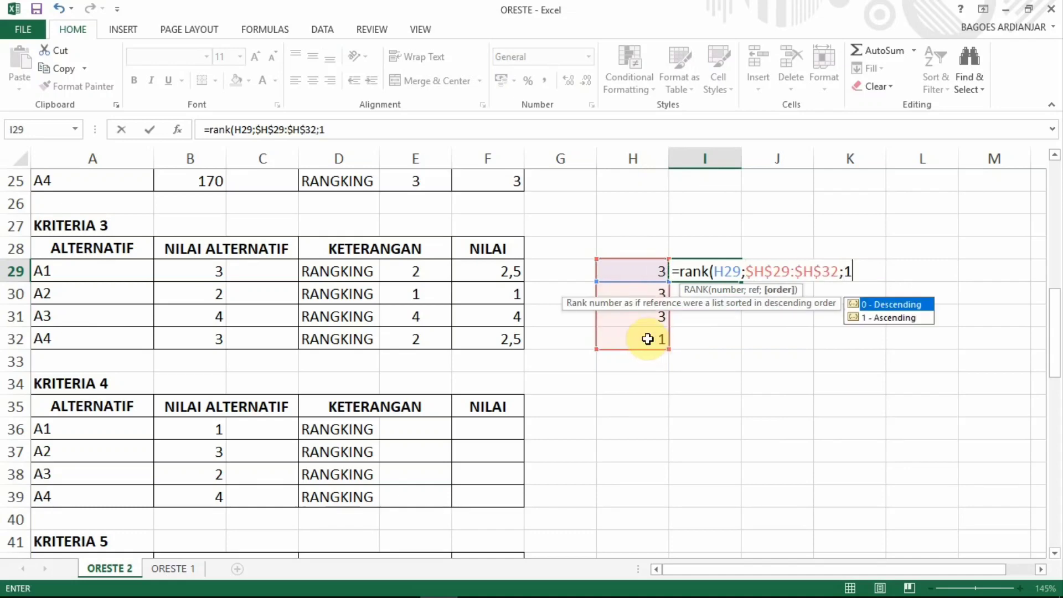
pyautogui.press('Return')
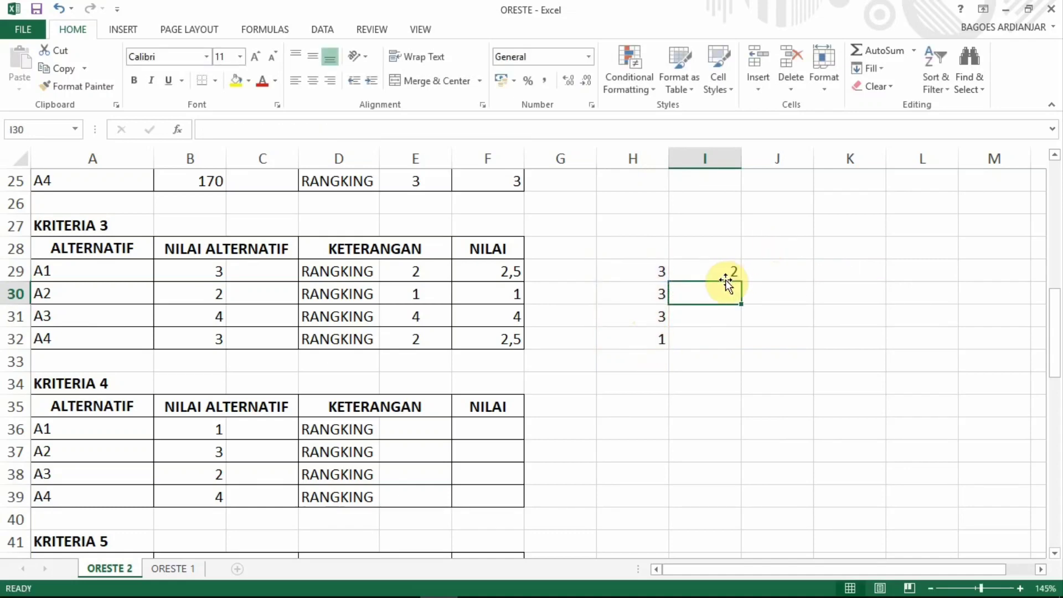
pyautogui.click(720, 270)
pyautogui.moveTo(740, 281); pyautogui.dragTo(735, 342)
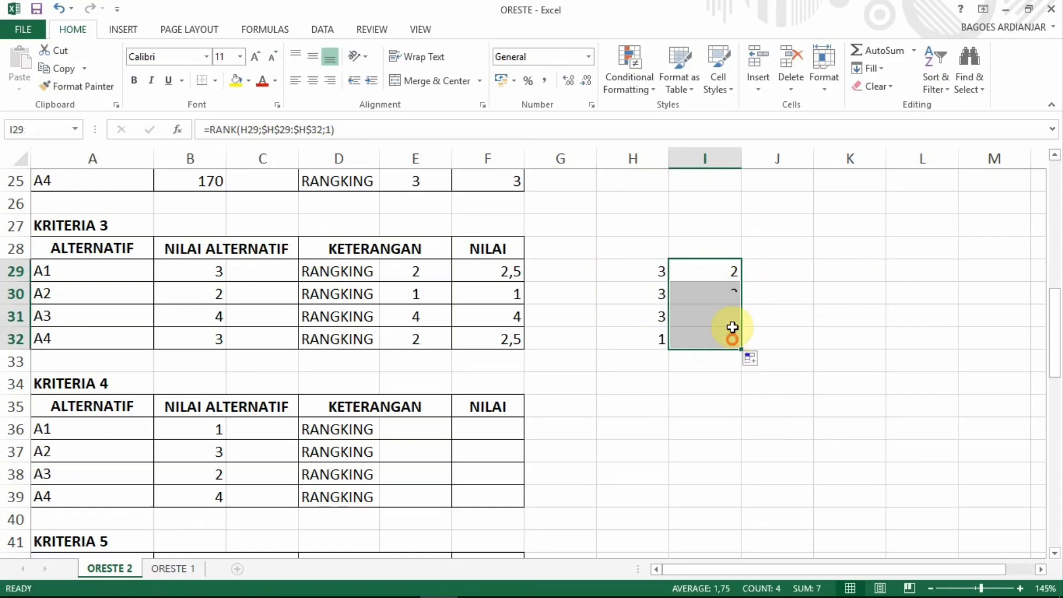
# Step: Enter the averaged tied rank =(2+3+4)/3 in J29 and copy it down to J31
pyautogui.click(789, 277)
pyautogui.click(790, 332)
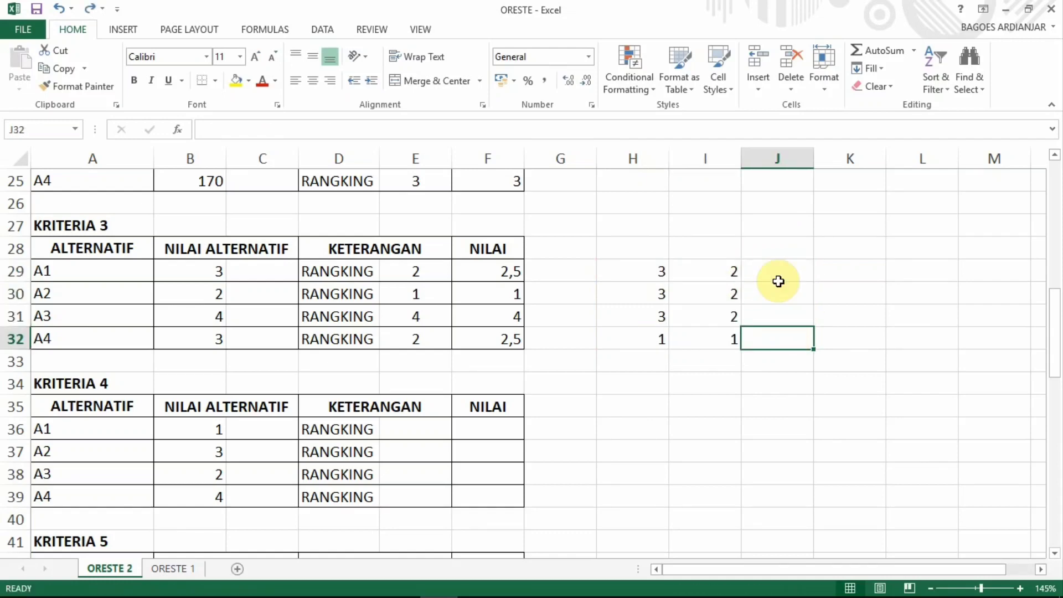
pyautogui.click(775, 261)
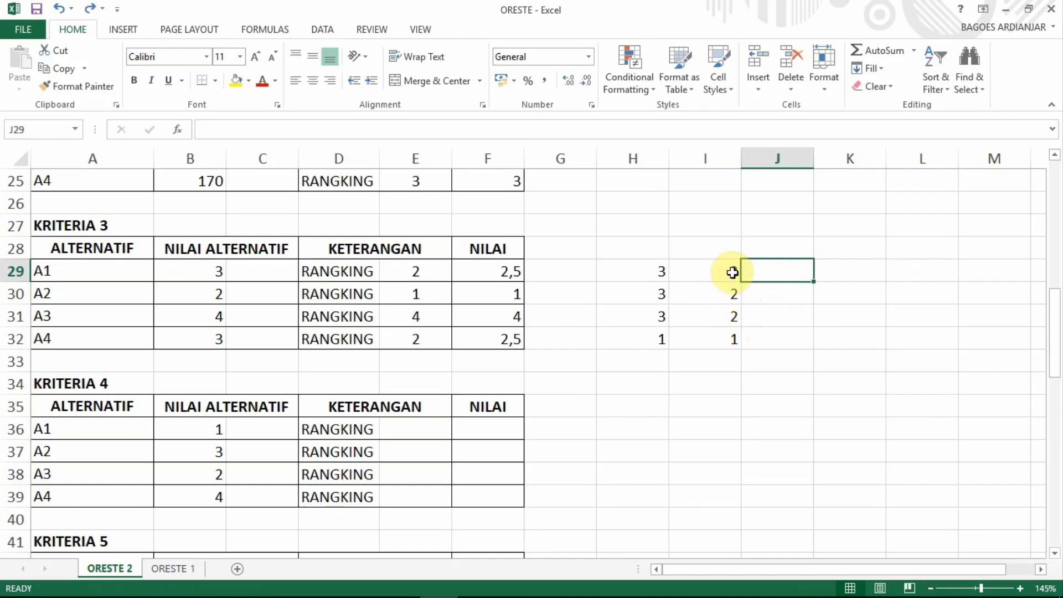
pyautogui.click(771, 276)
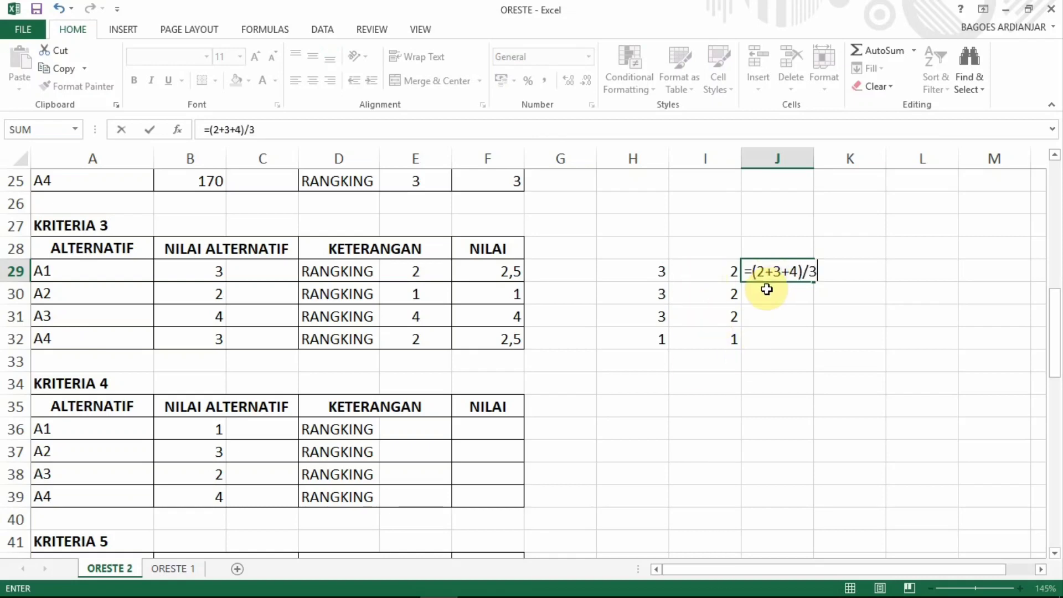
pyautogui.press('Return')
pyautogui.click(783, 271)
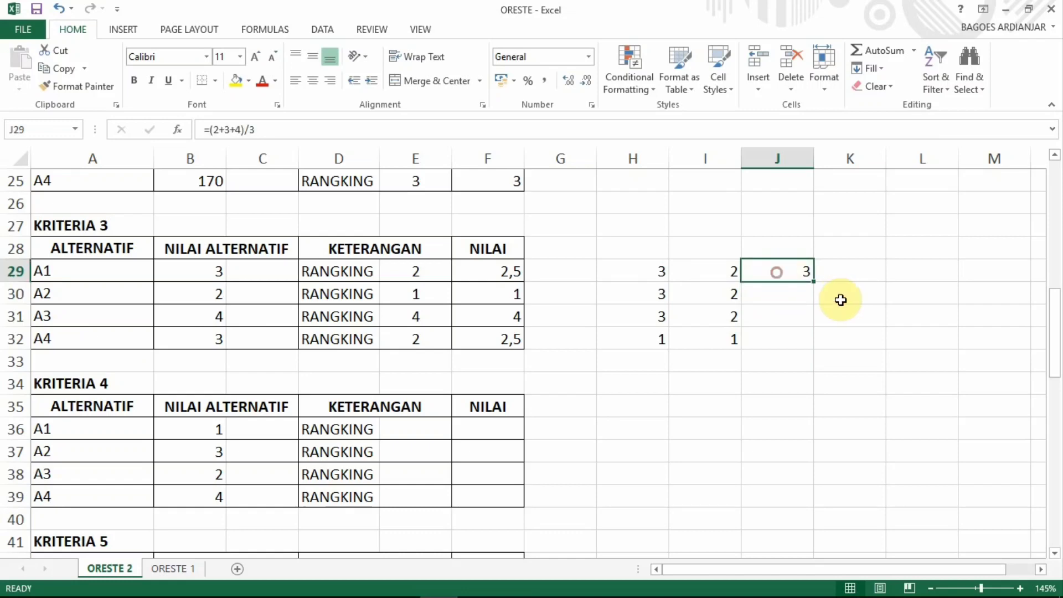
pyautogui.moveTo(813, 281); pyautogui.dragTo(805, 325)
# Step: Enter 1 in J32 as the averaged-rank value for the fourth example
pyautogui.click(788, 344)
pyautogui.write('1')
pyautogui.click(786, 408)
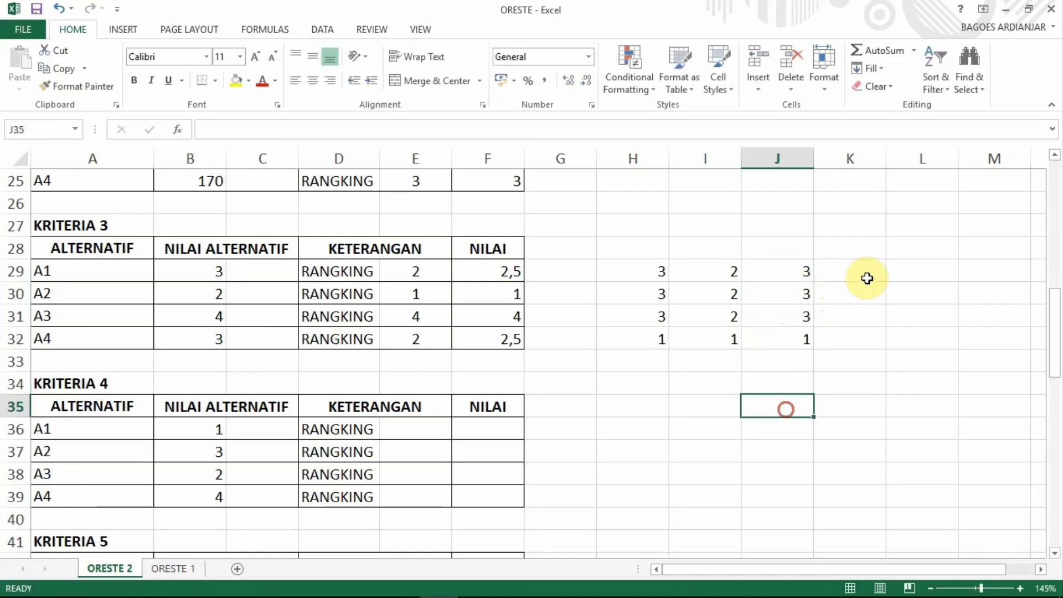
pyautogui.moveTo(790, 273); pyautogui.dragTo(797, 334)
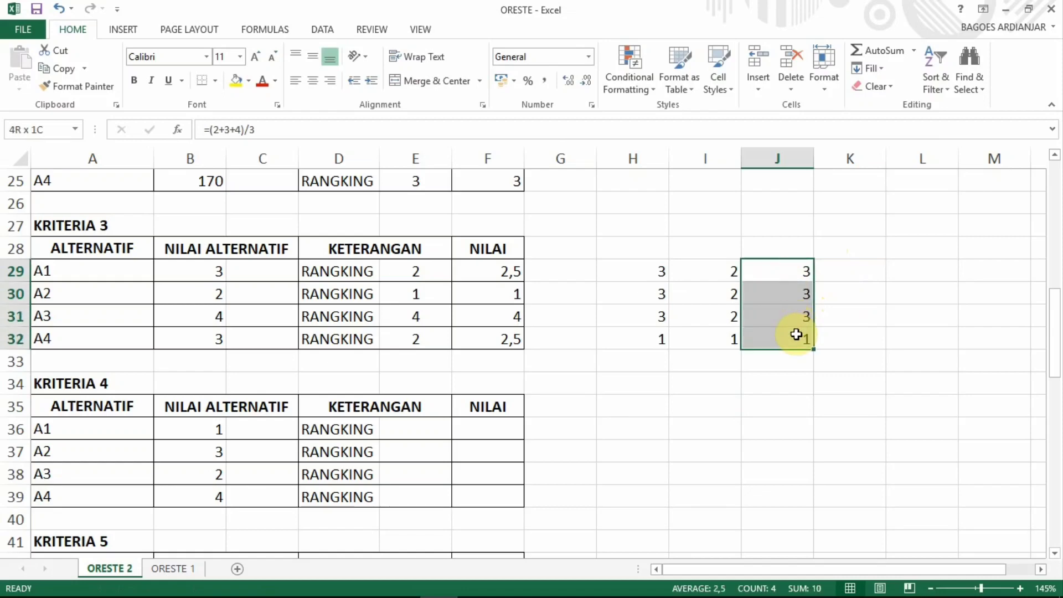
# Step: Label the example columns with the headings "rank" in I28 and "nilai" in J28
pyautogui.click(720, 253)
pyautogui.write('rank')
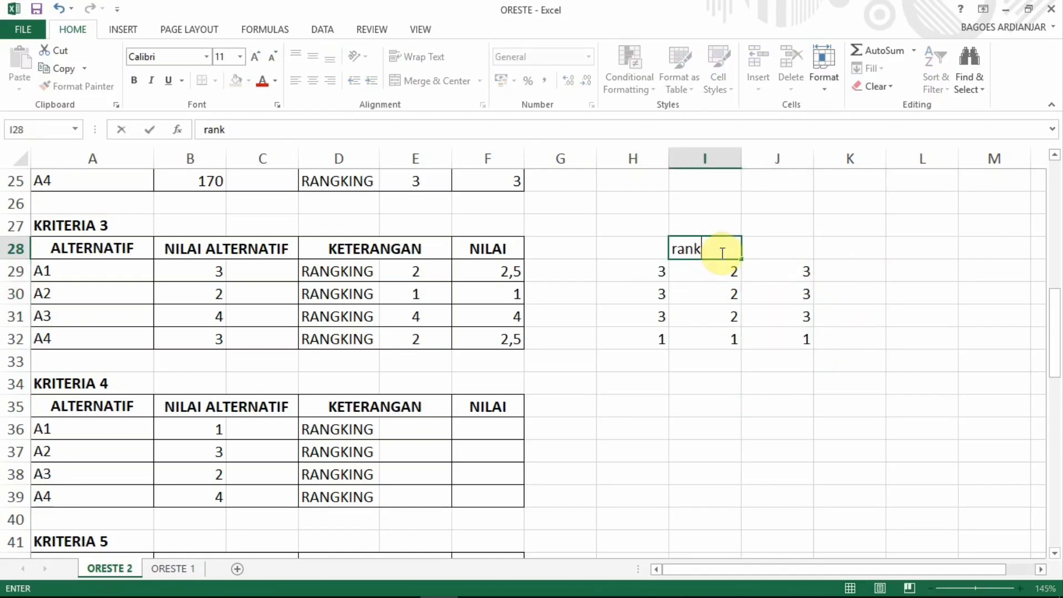
pyautogui.click(780, 264)
pyautogui.click(778, 248)
pyautogui.write('ni')
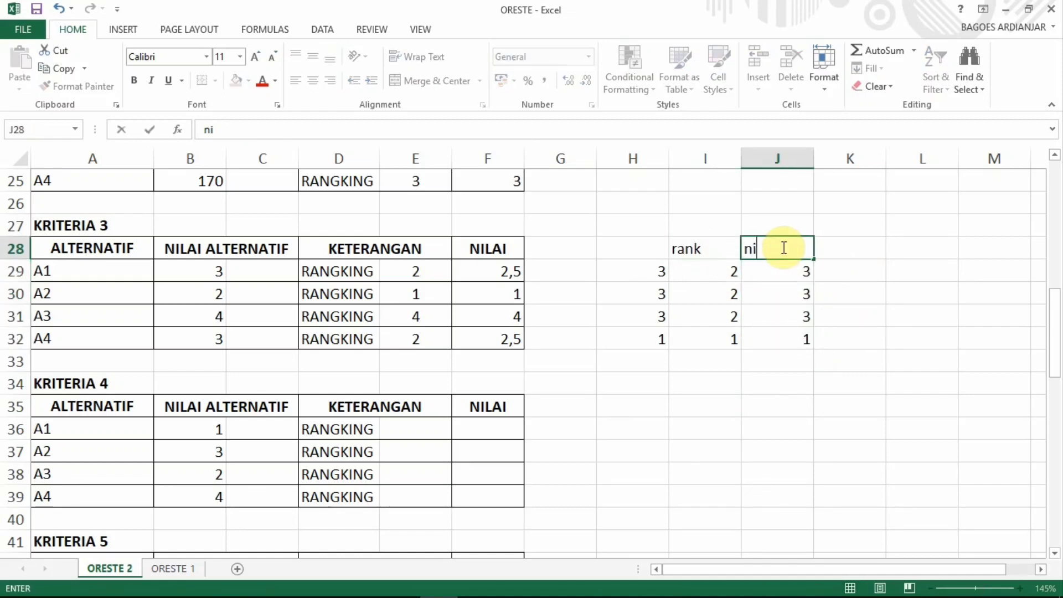
pyautogui.write('lai')
pyautogui.click(720, 270)
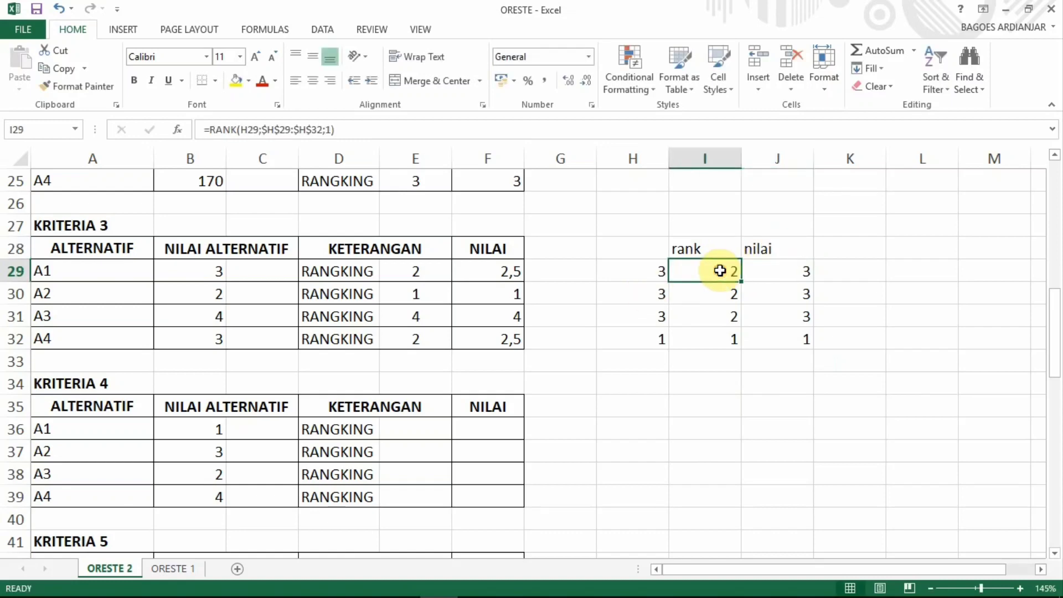
pyautogui.moveTo(720, 271); pyautogui.dragTo(709, 310)
pyautogui.click(572, 372)
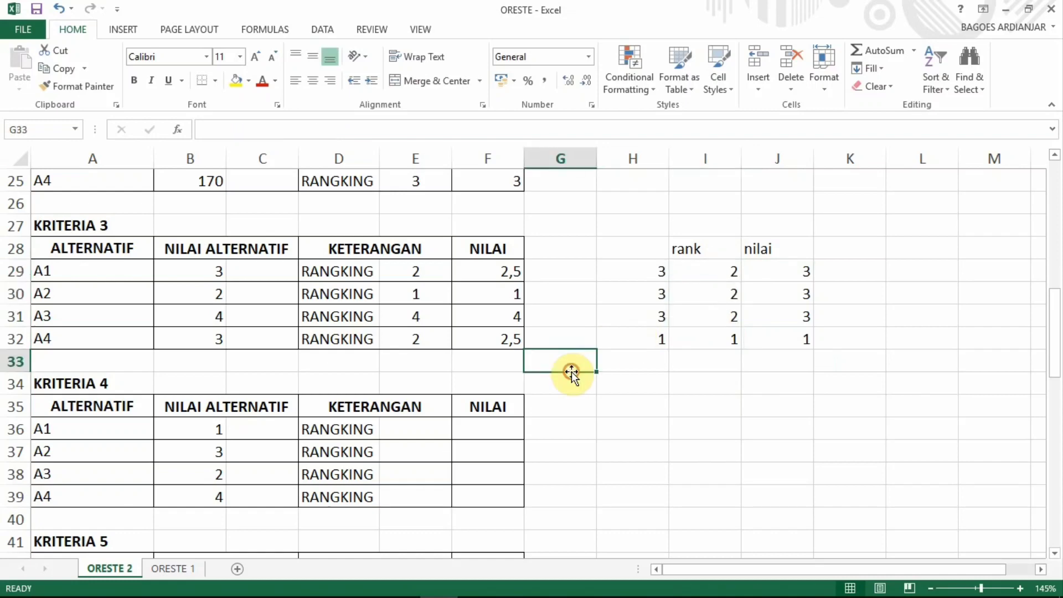
# Step: Rank the KRITERIA 4 values ascending with =RANK(B36;$B$36:$B$39;1) in E36 and fill the formula down to E39
pyautogui.scroll(-1, 572, 372)
pyautogui.click(422, 434)
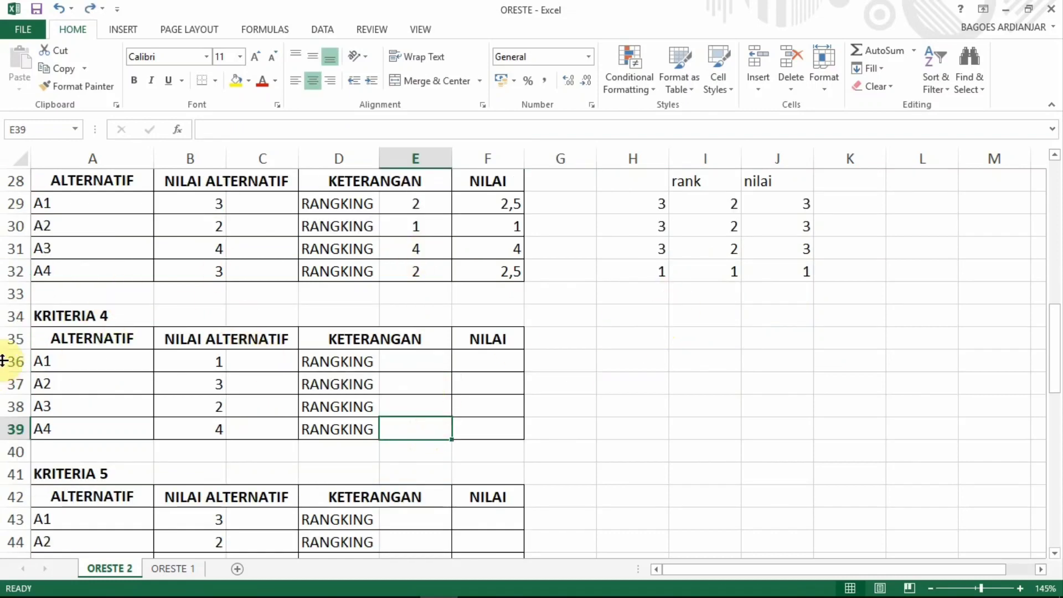
pyautogui.click(423, 359)
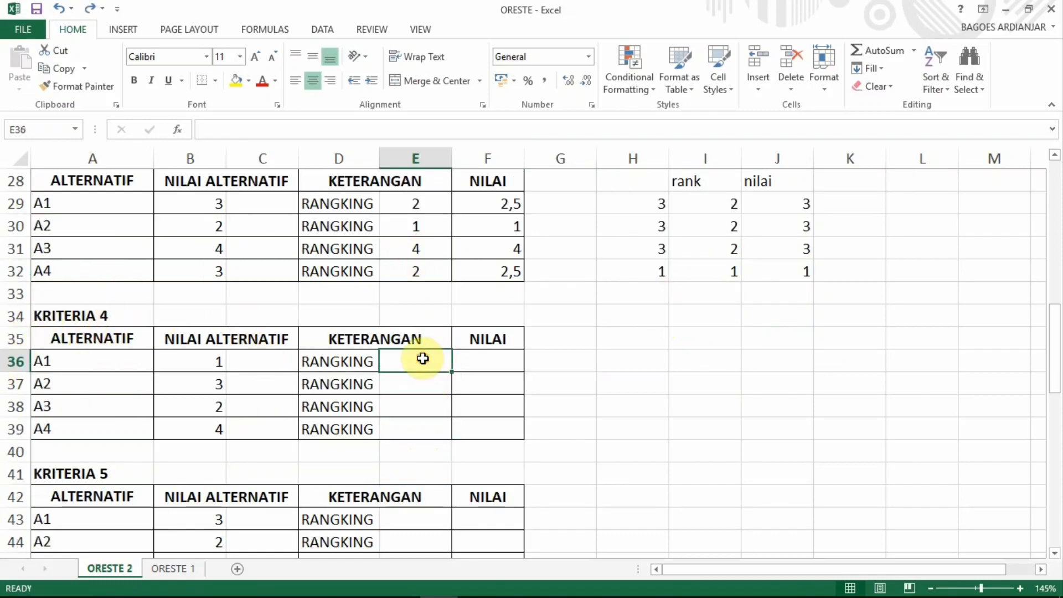
pyautogui.write('=rank')
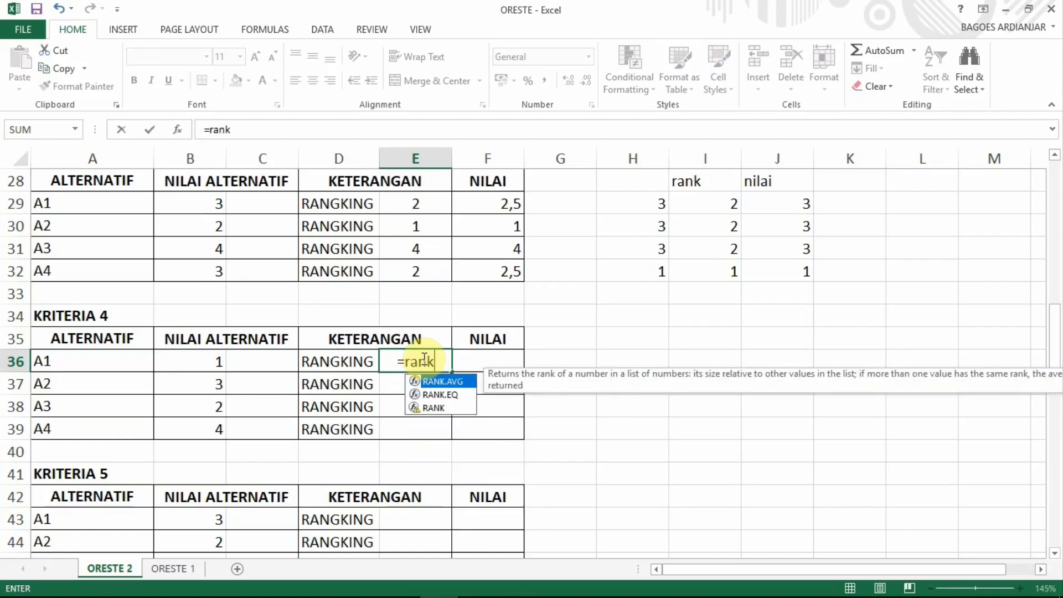
pyautogui.write('(')
pyautogui.click(195, 361)
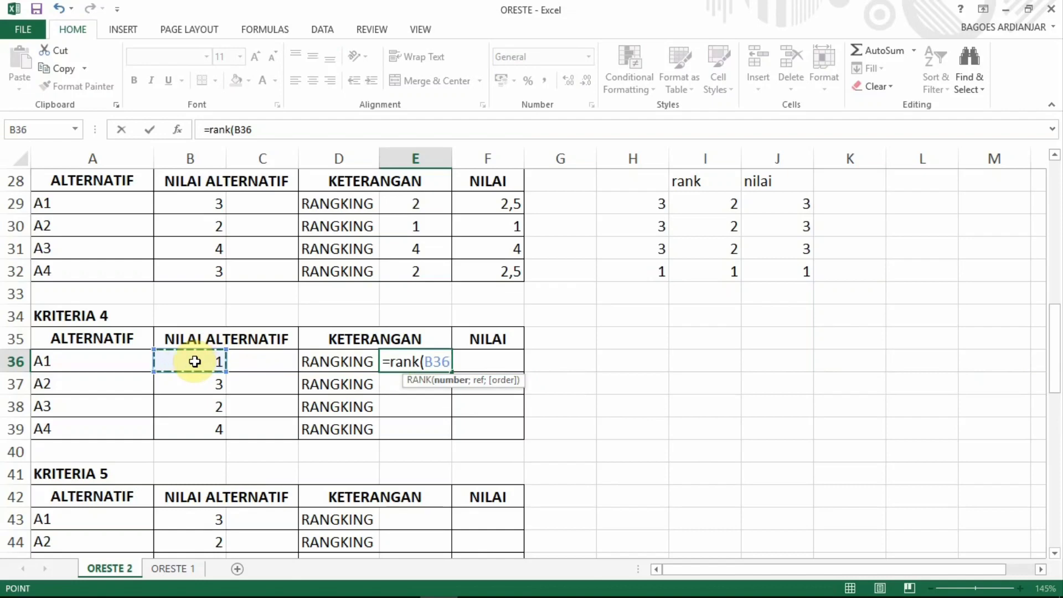
pyautogui.write(';')
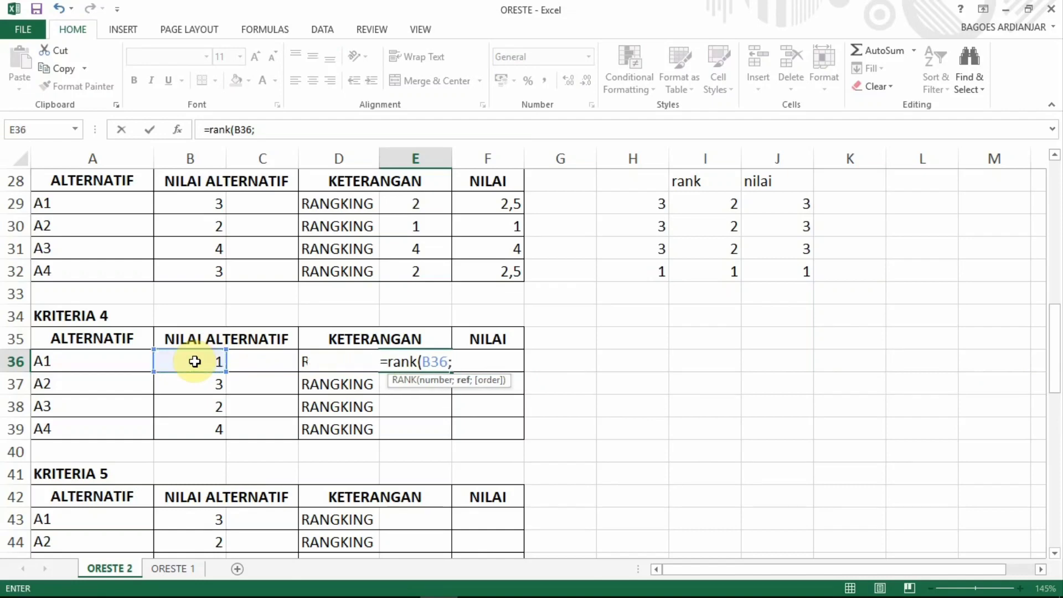
pyautogui.moveTo(192, 425); pyautogui.dragTo(193, 427)
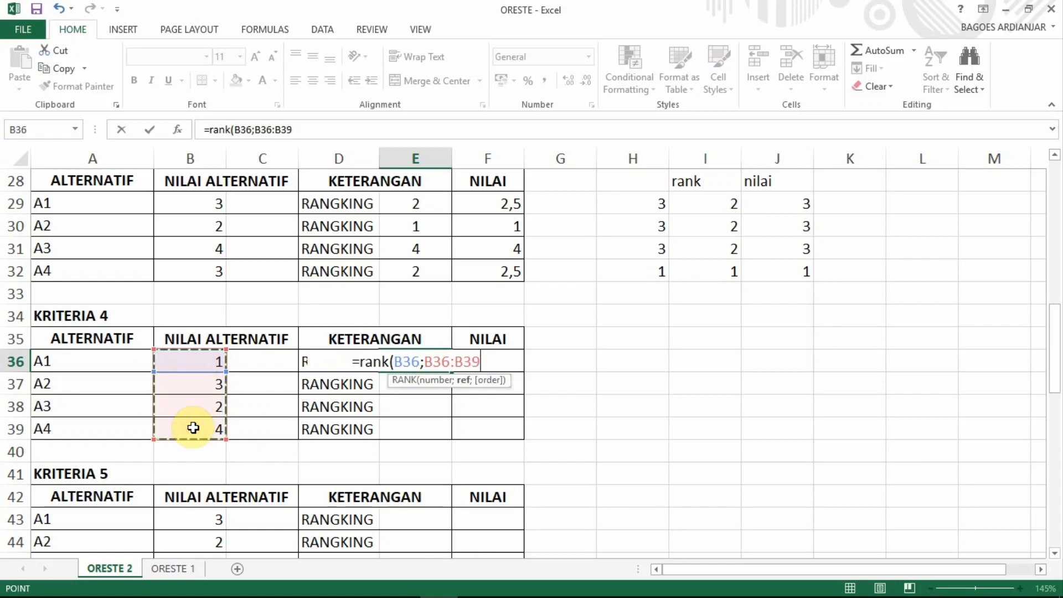
pyautogui.press('F4')
pyautogui.write(';')
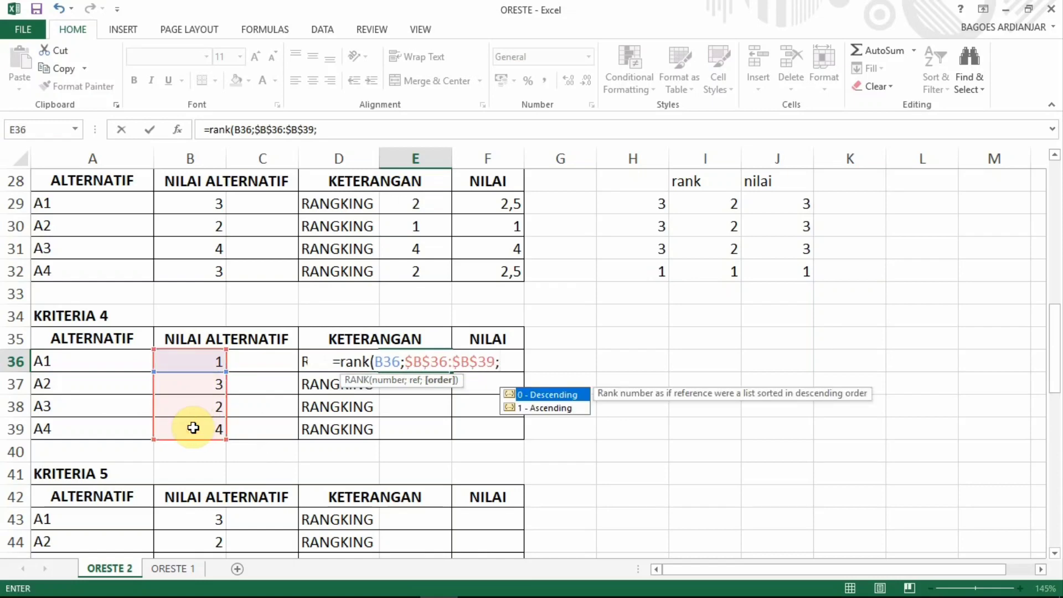
pyautogui.write('1)')
pyautogui.press('Return')
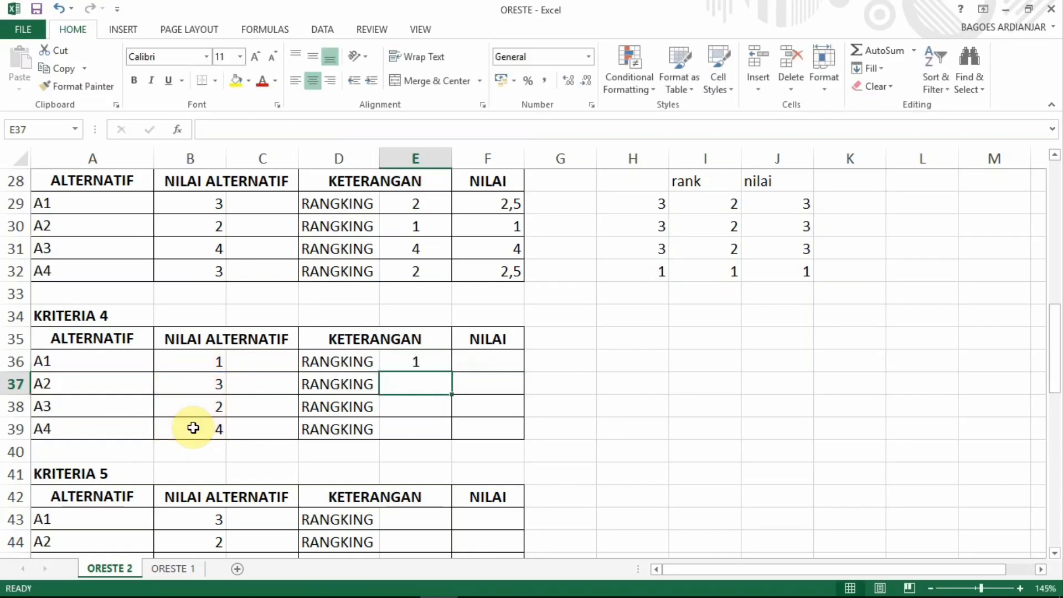
pyautogui.click(423, 357)
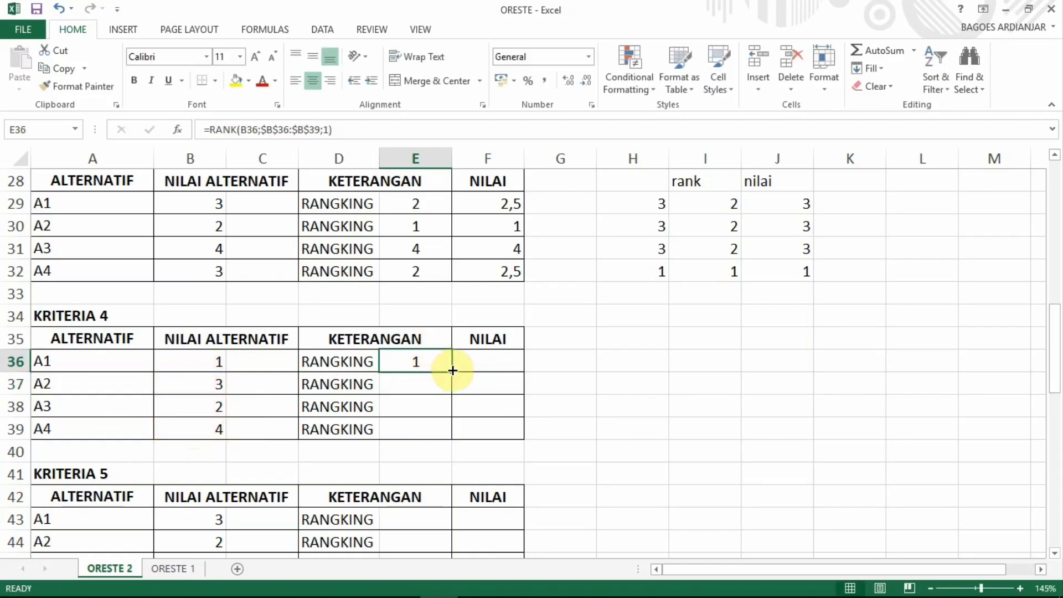
pyautogui.moveTo(452, 370); pyautogui.dragTo(441, 436)
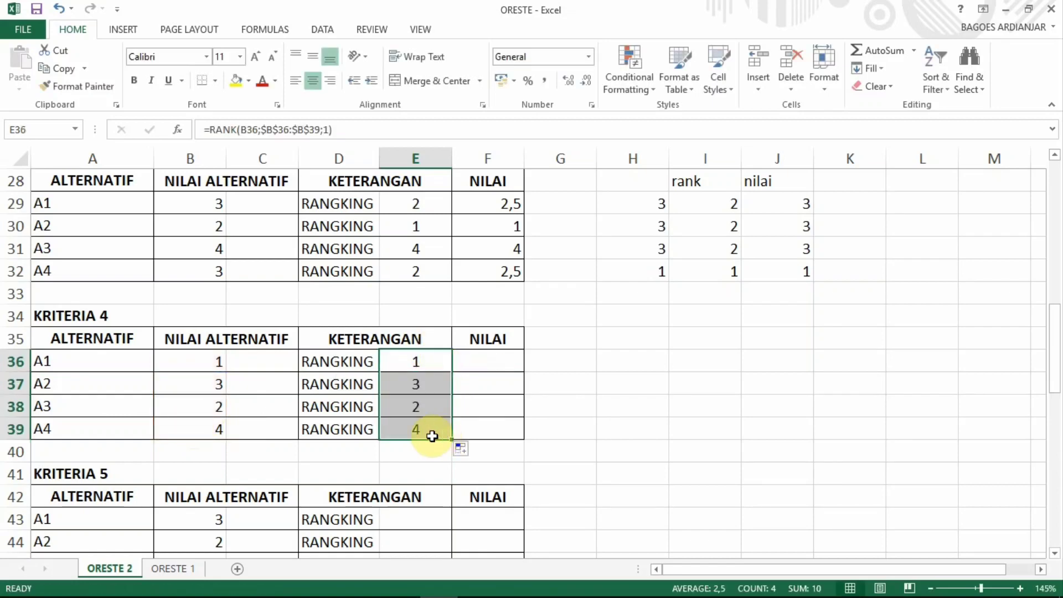
# Step: Fill the KRITERIA 4 NILAI cells F36:F39 with 1, 3, 2 and 4 for A1 to A4
pyautogui.click(484, 361)
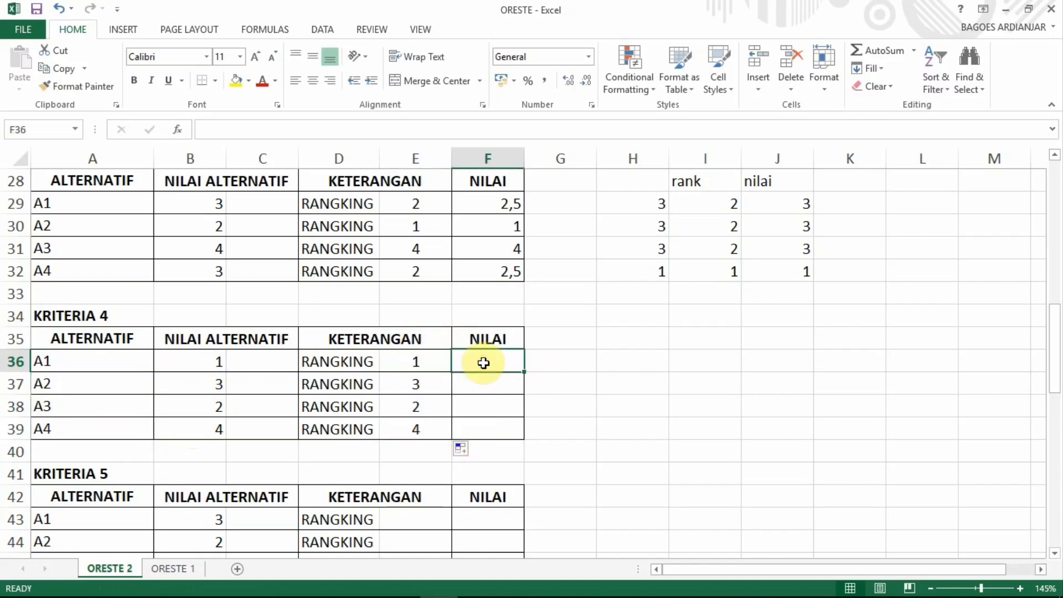
pyautogui.write('1')
pyautogui.press('Return')
pyautogui.write('3')
pyautogui.press('Return')
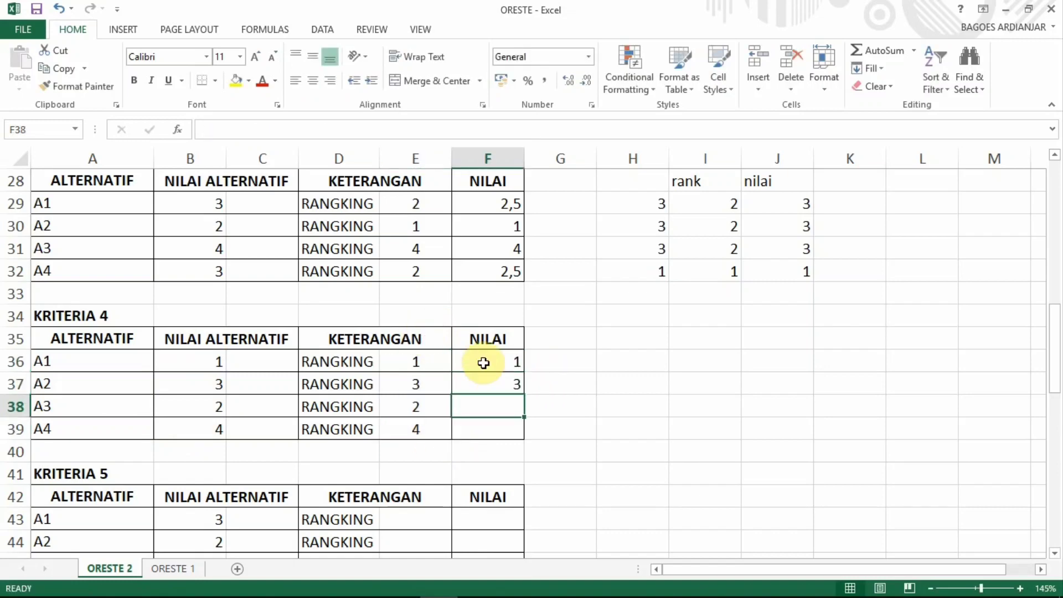
pyautogui.write('2')
pyautogui.press('Return')
pyautogui.write('4')
pyautogui.press('Return')
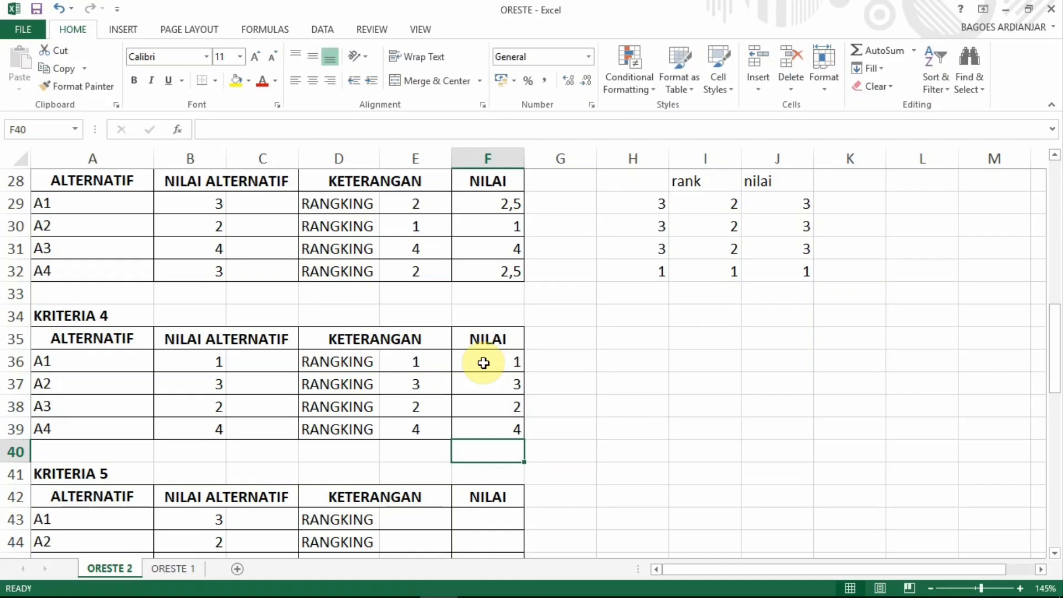
# Step: Rank the KRITERIA 5 values ascending with =RANK(B43;$B$43:$B$46;1) in E43 and fill the formula down to E46
pyautogui.scroll(-3, 483, 362)
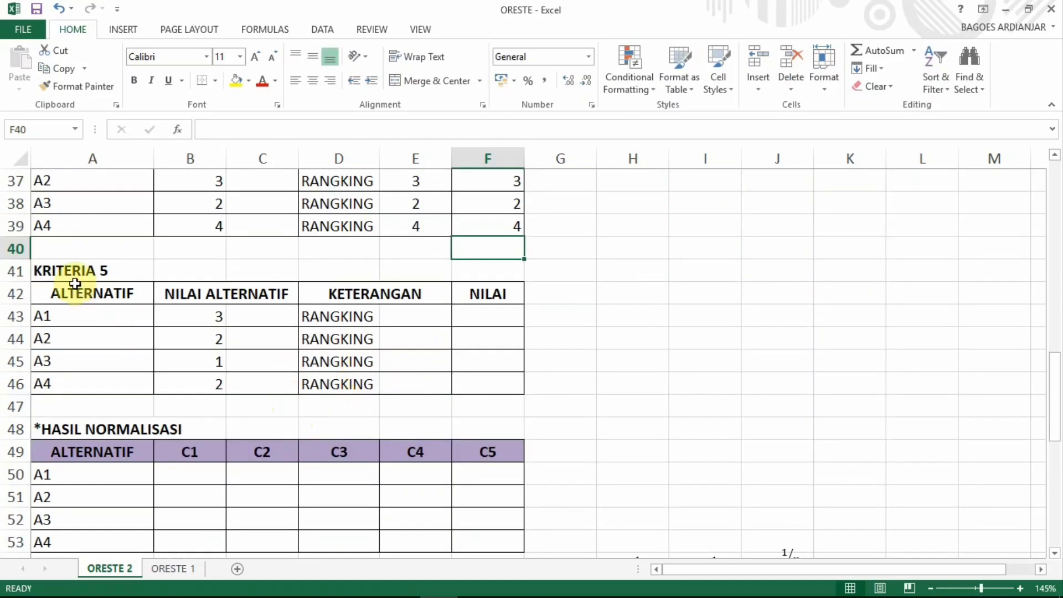
pyautogui.click(422, 312)
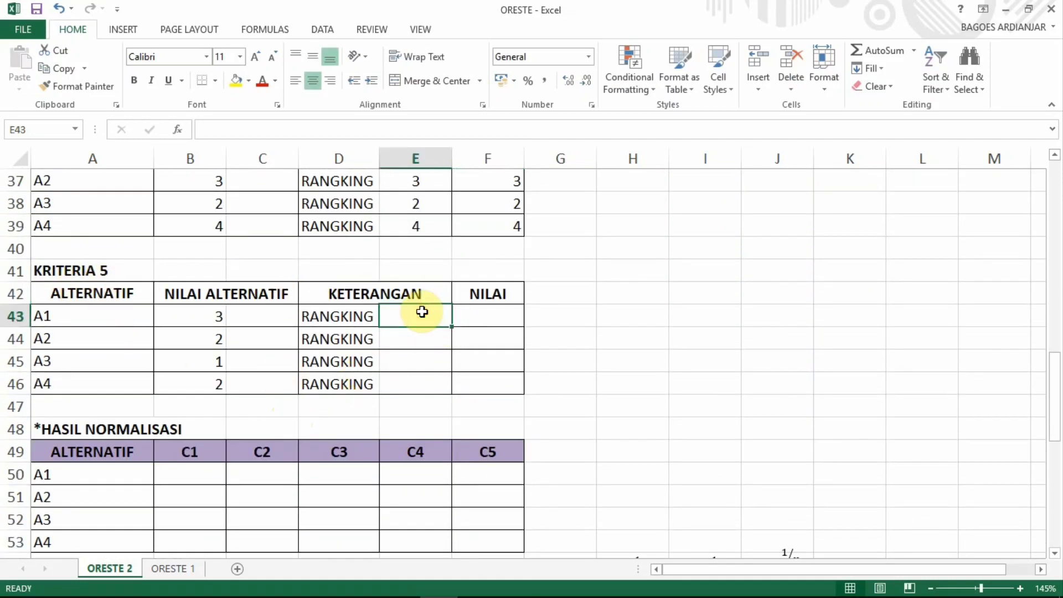
pyautogui.write('=rank(')
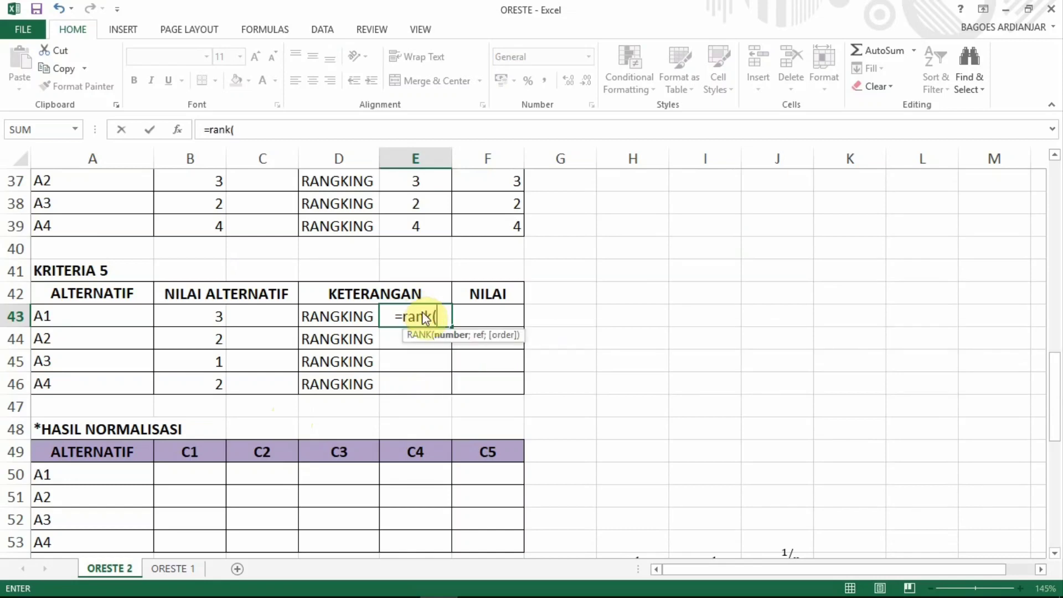
pyautogui.click(183, 316)
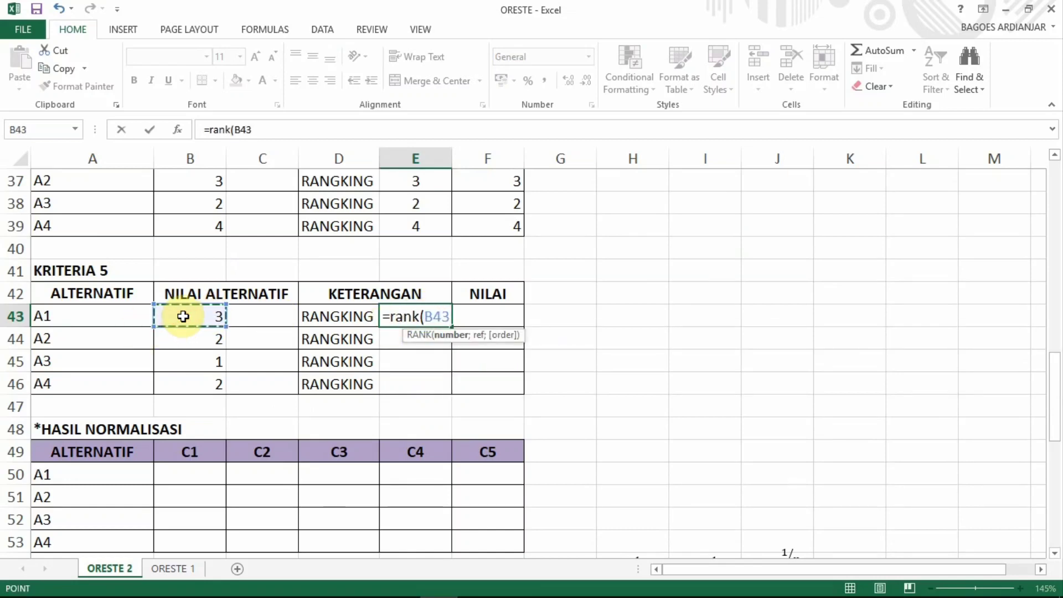
pyautogui.write(';')
pyautogui.click(193, 385)
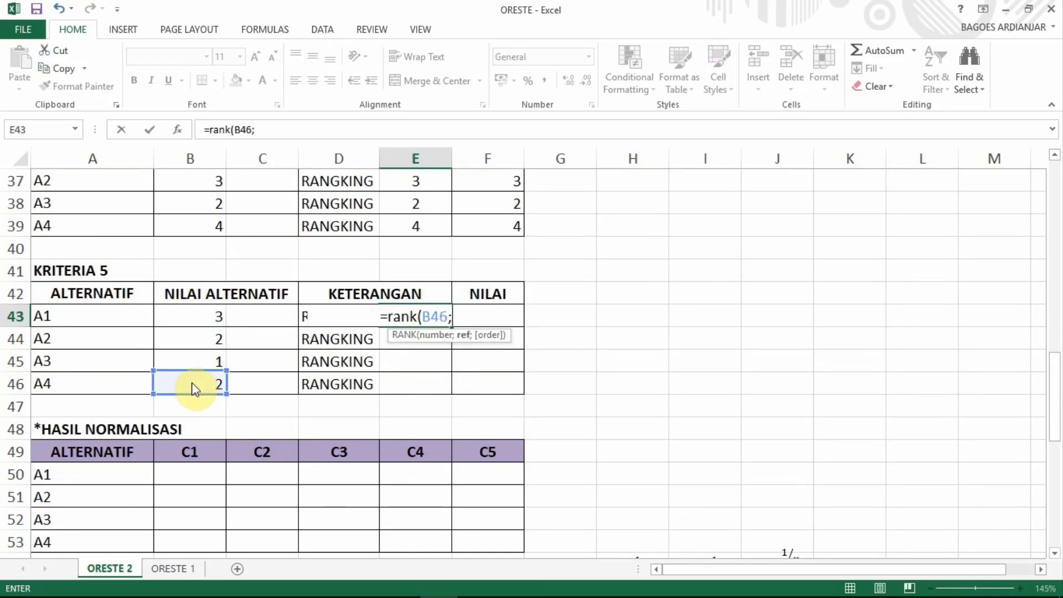
pyautogui.moveTo(193, 317); pyautogui.dragTo(195, 376)
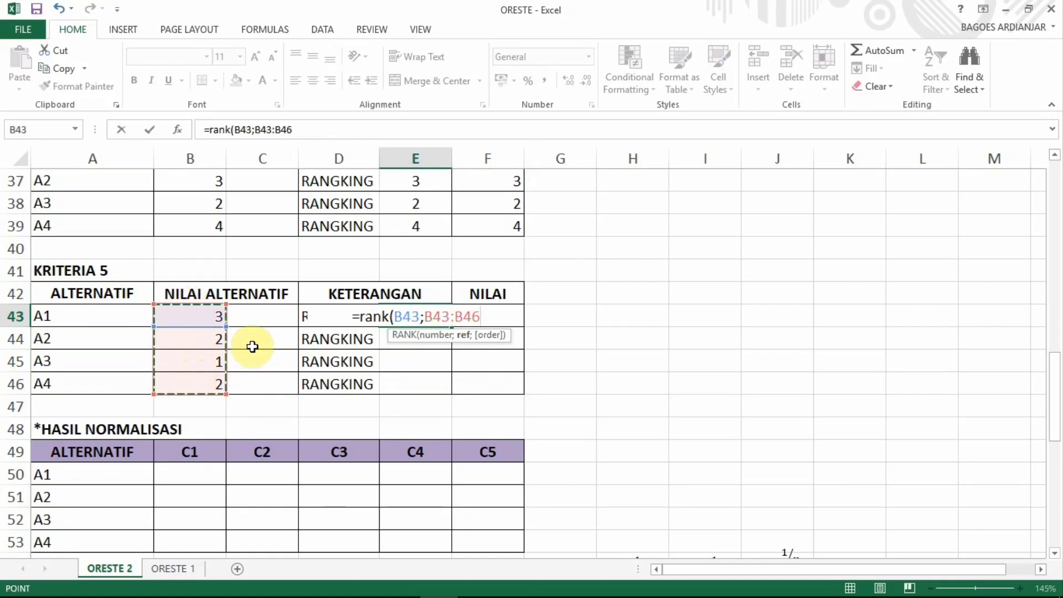
pyautogui.press('F4')
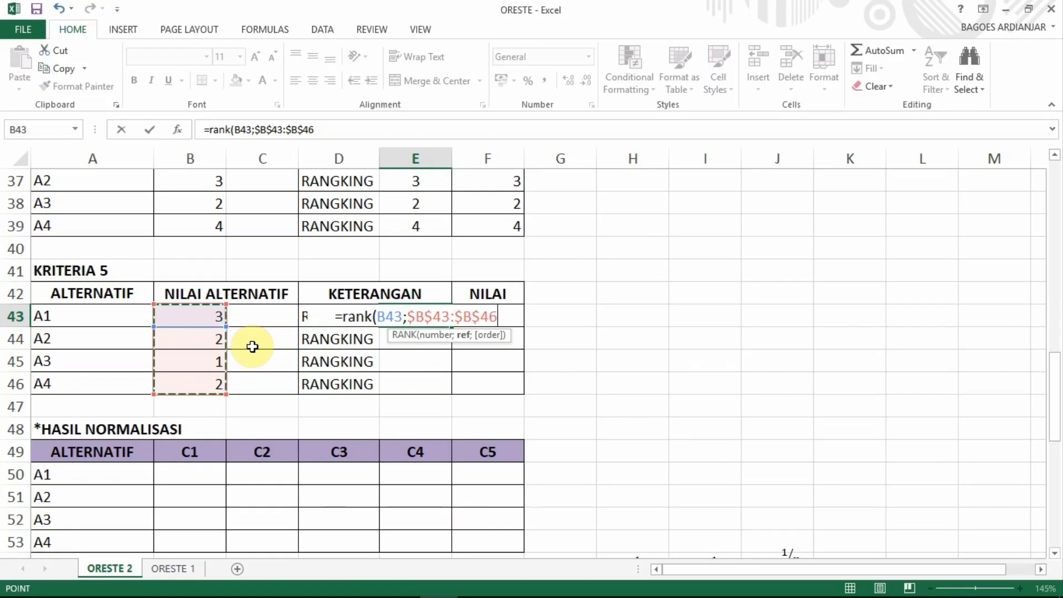
pyautogui.write(';1')
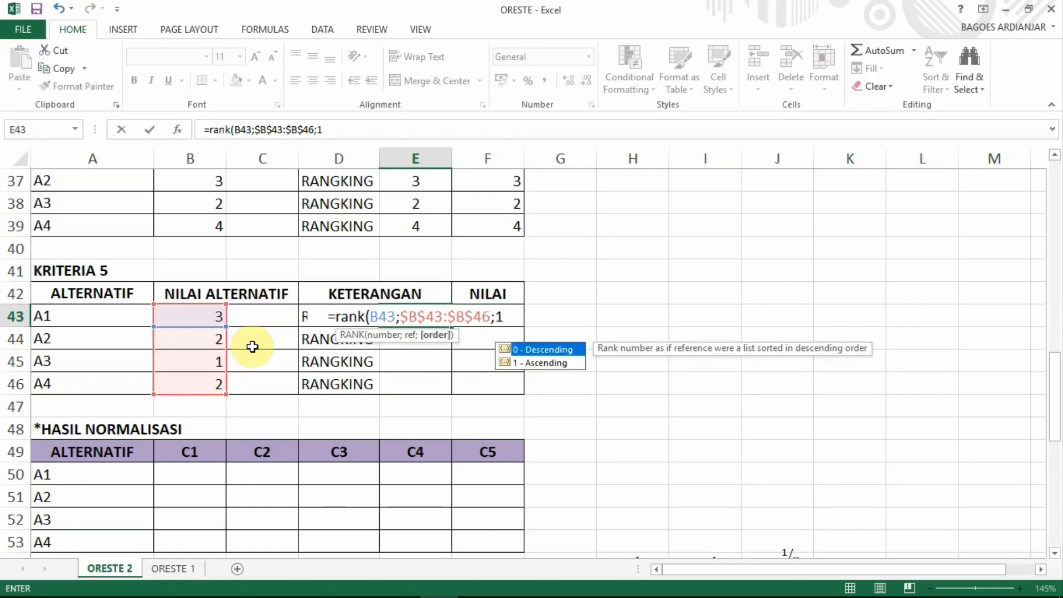
pyautogui.write(')')
pyautogui.press('Return')
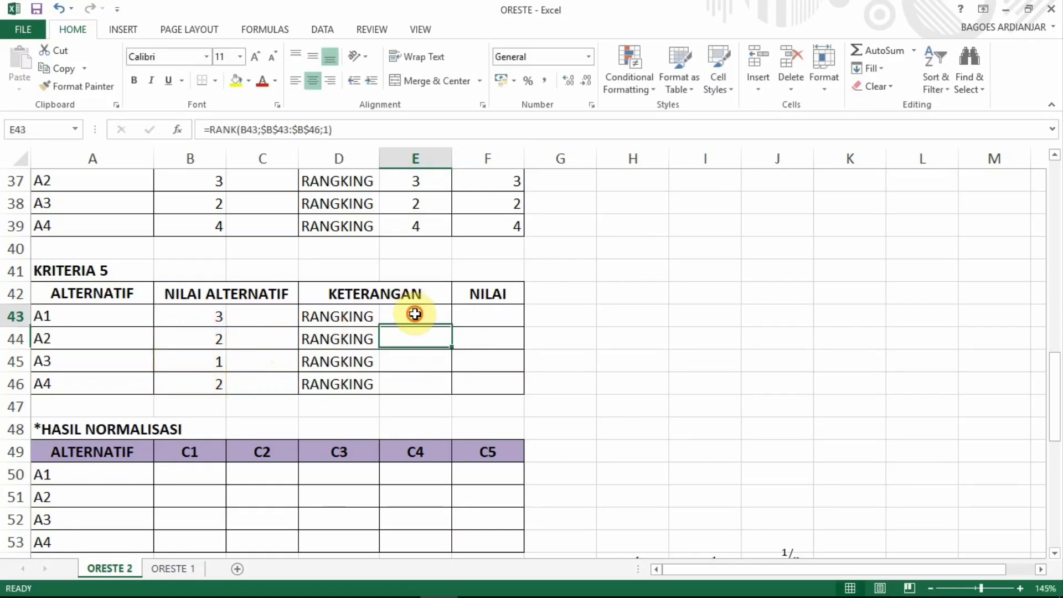
pyautogui.click(416, 314)
pyautogui.moveTo(450, 326); pyautogui.dragTo(450, 392)
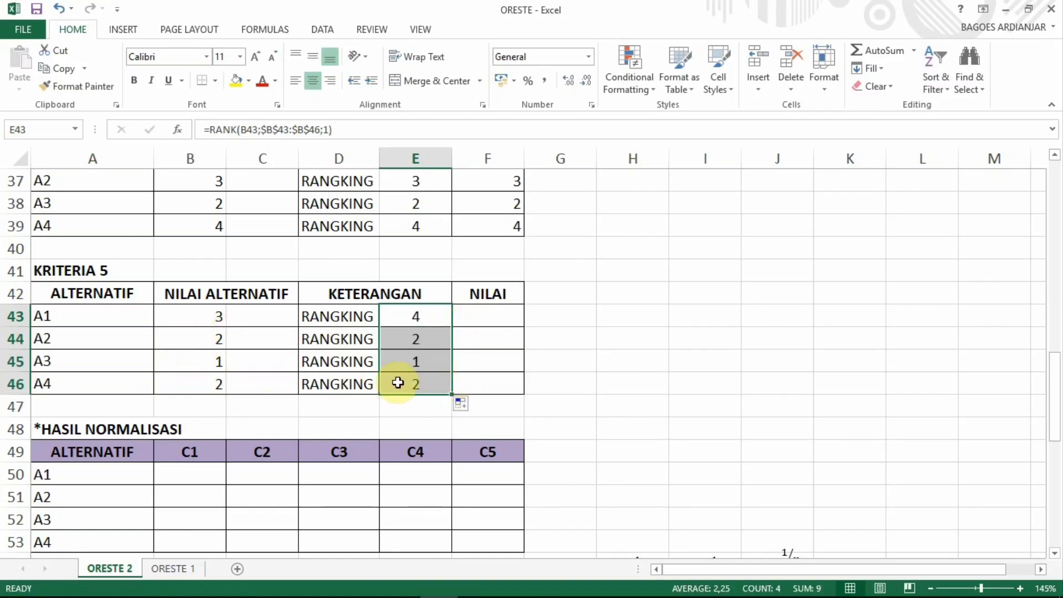
# Step: Average the tied KRITERIA 5 ranks with =(2+3)/2 in F44 for A2 and enter 2,5 in F46 for A4
pyautogui.click(492, 340)
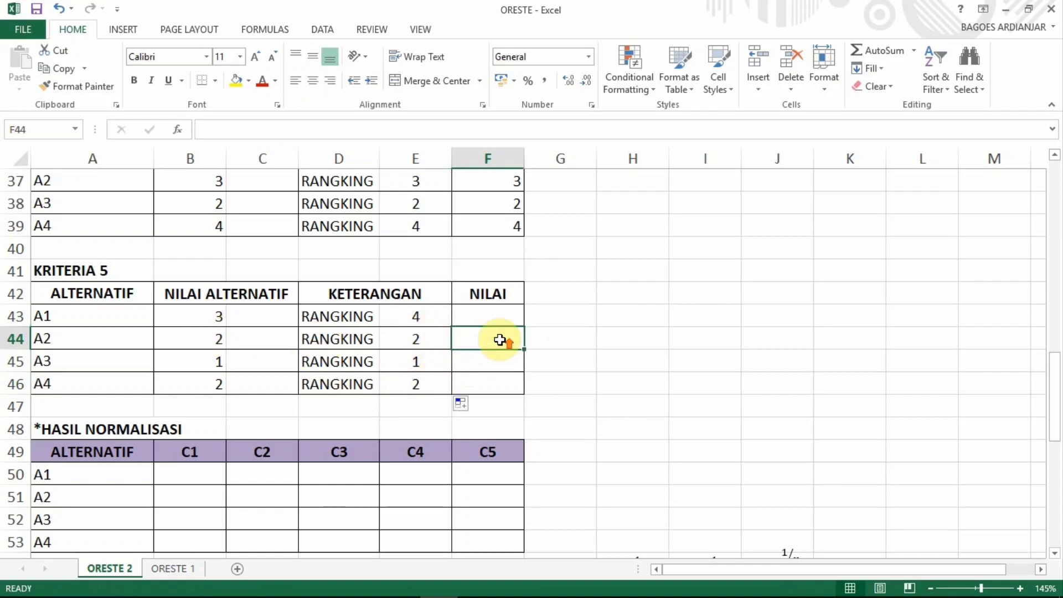
pyautogui.scroll(4, 500, 340)
pyautogui.scroll(-2, 499, 310)
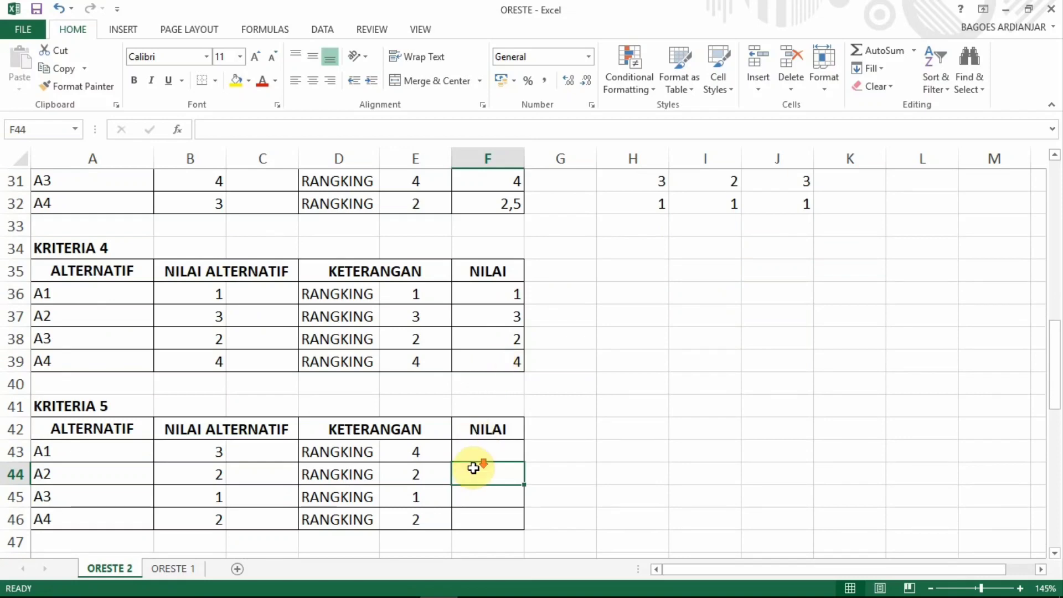
pyautogui.scroll(-1, 473, 468)
pyautogui.write('=(2+3)/2')
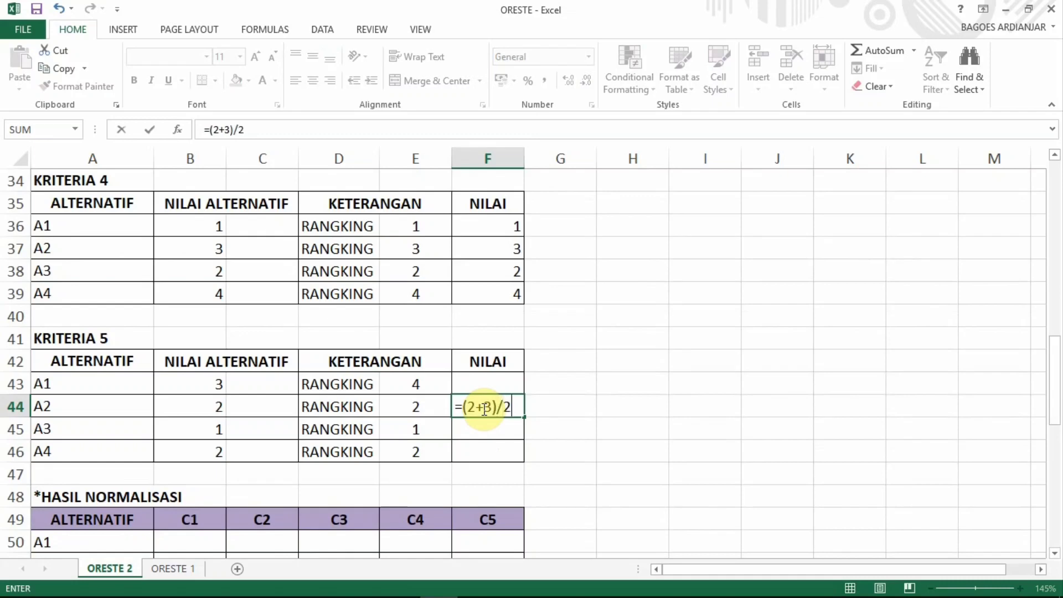
pyautogui.press('Return')
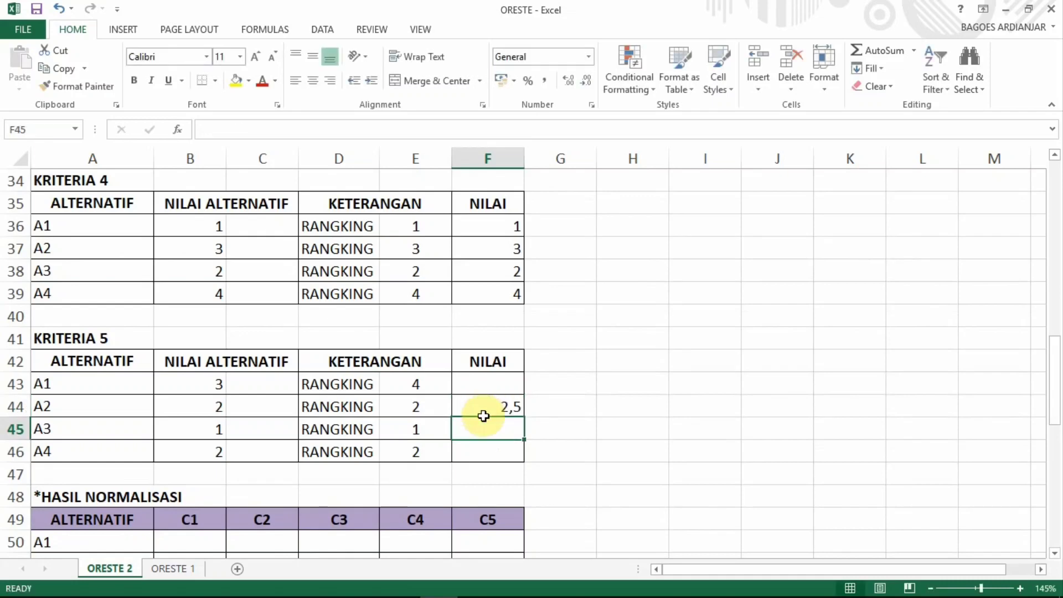
pyautogui.click(493, 458)
pyautogui.write('2,5')
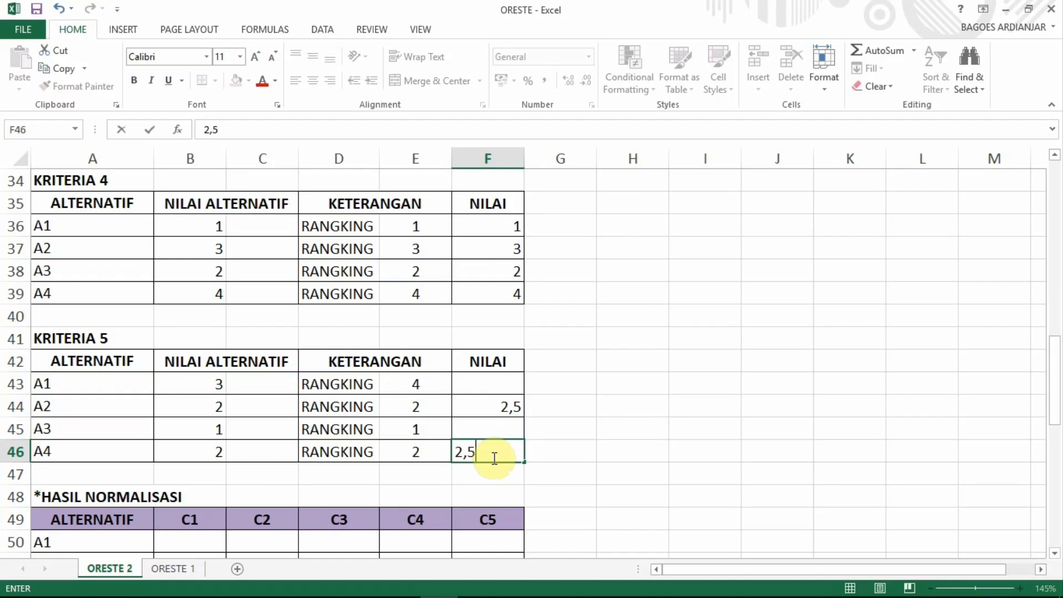
pyautogui.click(587, 454)
# Step: Enter the remaining KRITERIA 5 NILAI values: 1 in F45 for A3 and 4 in F43 for A1
pyautogui.click(505, 431)
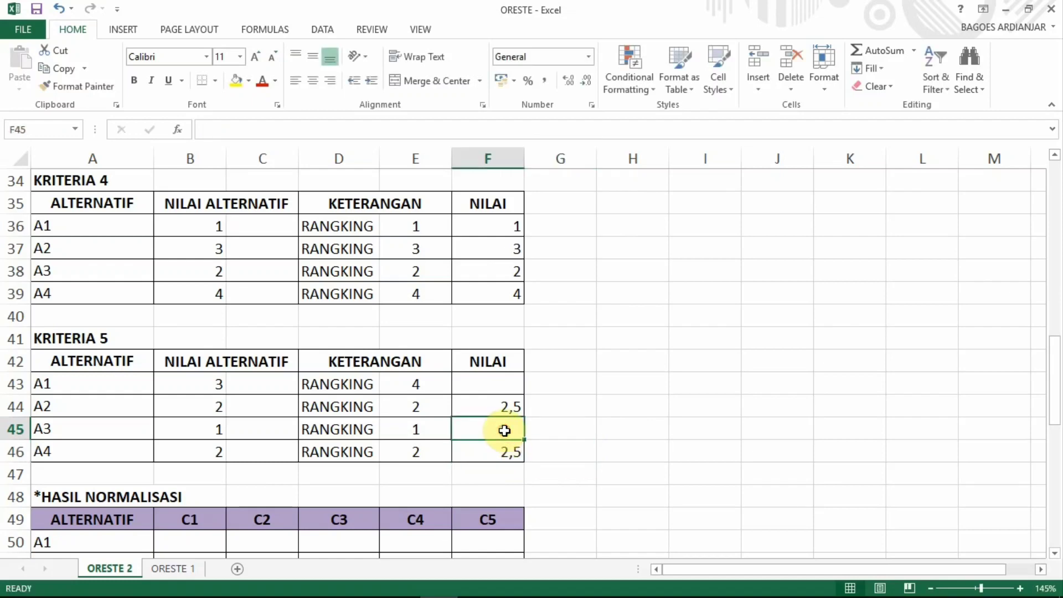
pyautogui.write('1')
pyautogui.click(487, 385)
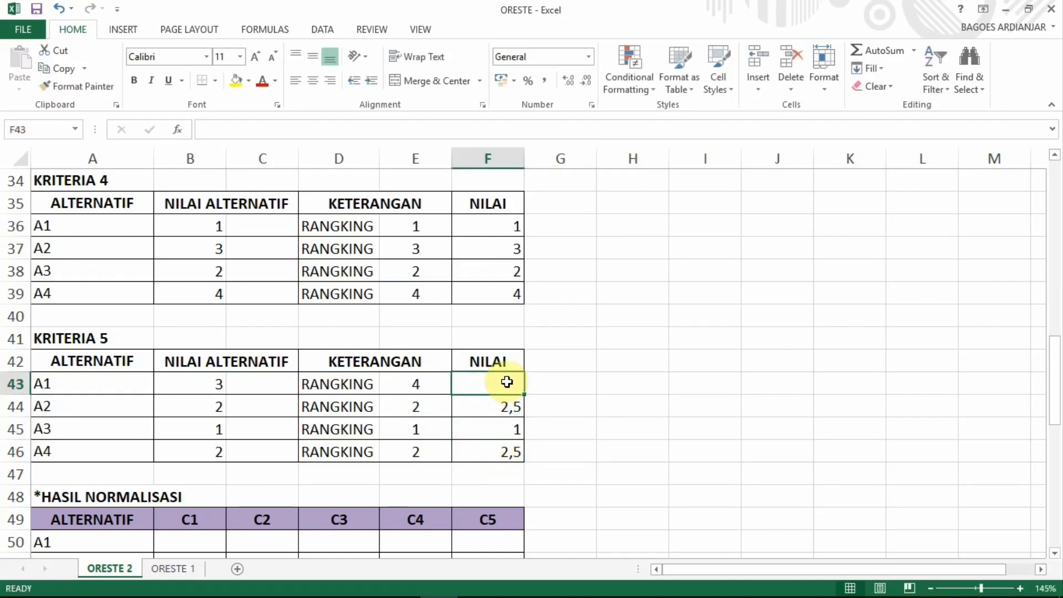
pyautogui.write('4')
pyautogui.click(664, 390)
# Step: Link the C1 column of HASIL NORMALISASI to the KRITERIA 1 NILAI with =F15 in B50, filled down to B53
pyautogui.scroll(-2, 653, 393)
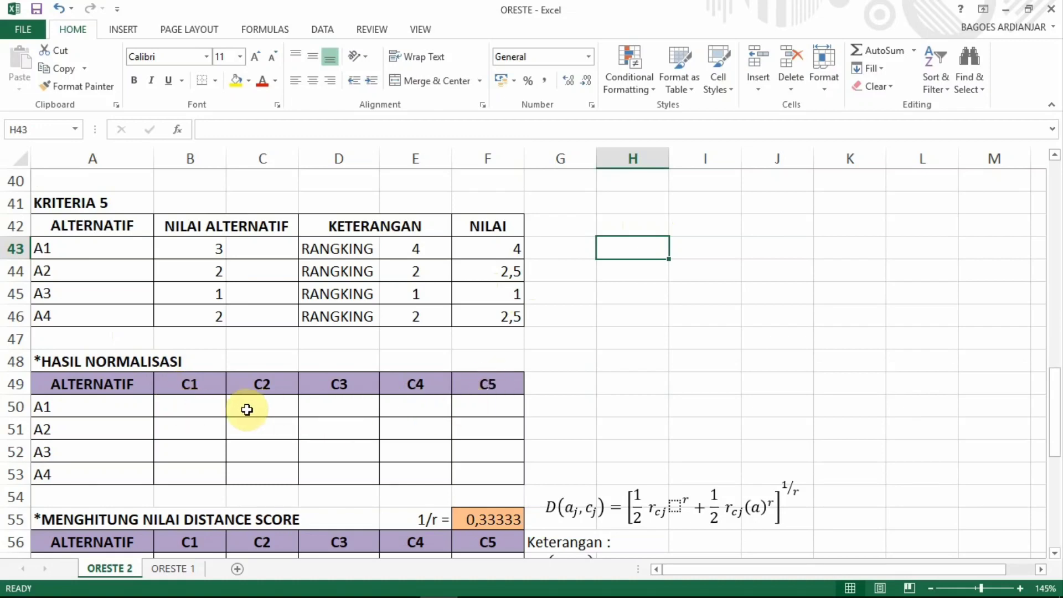
pyautogui.click(184, 409)
pyautogui.write('=')
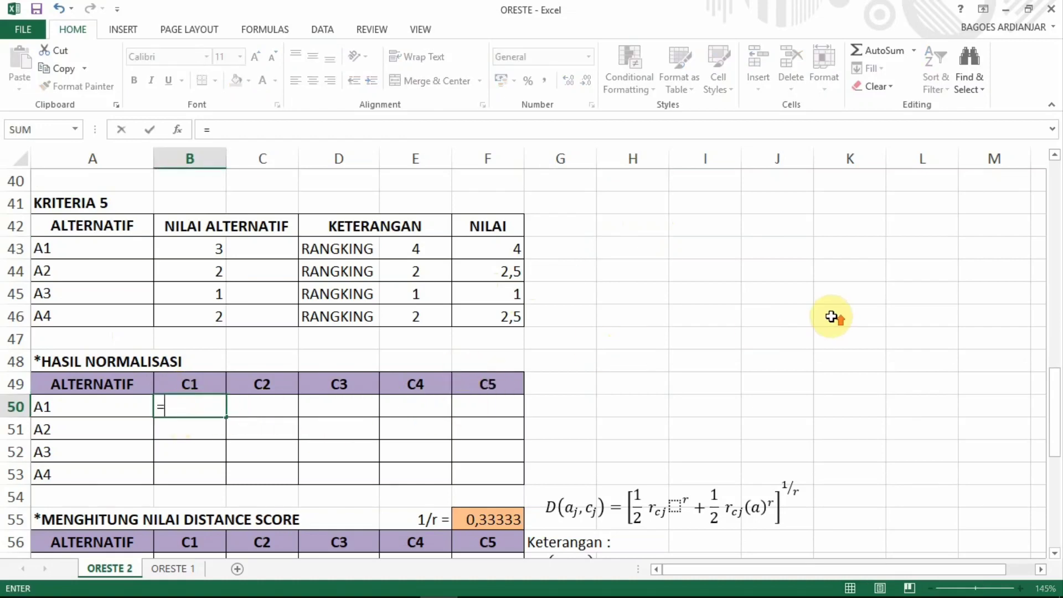
pyautogui.scroll(7, 724, 334)
pyautogui.scroll(5, 670, 353)
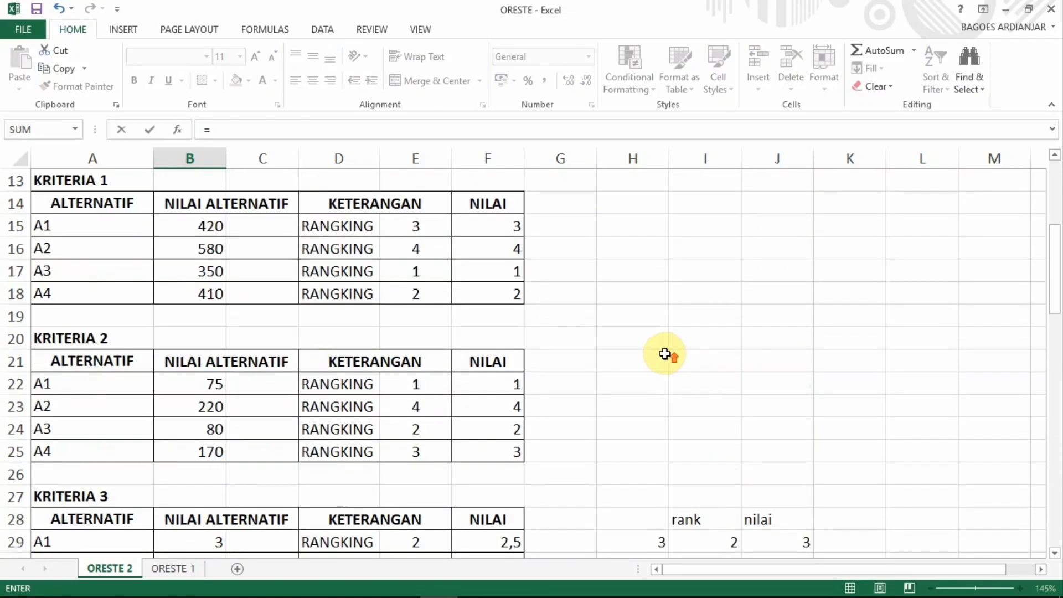
pyautogui.click(504, 362)
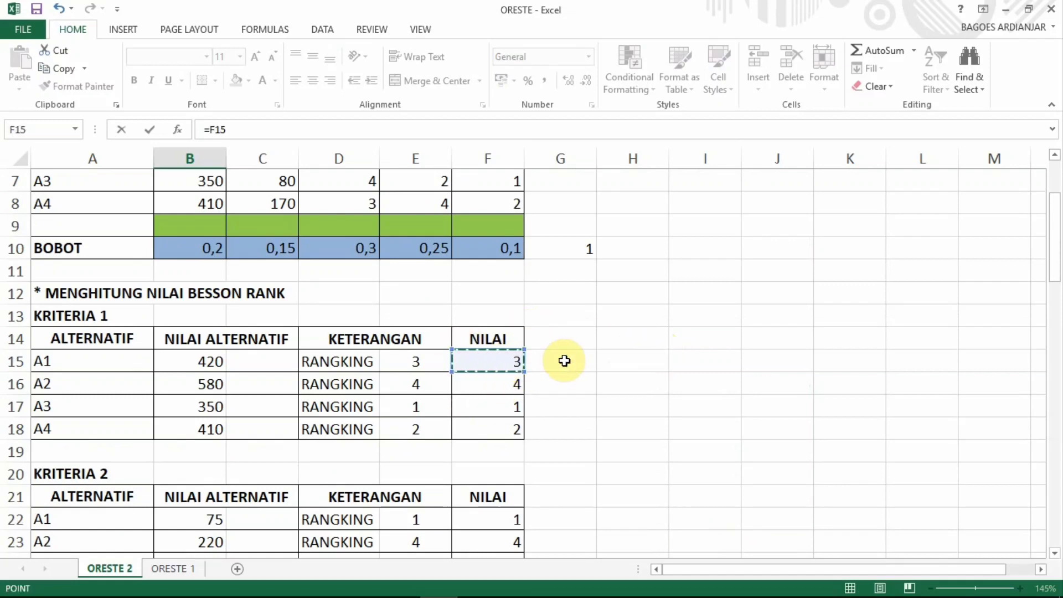
pyautogui.scroll(-4, 565, 361)
pyautogui.press('Return')
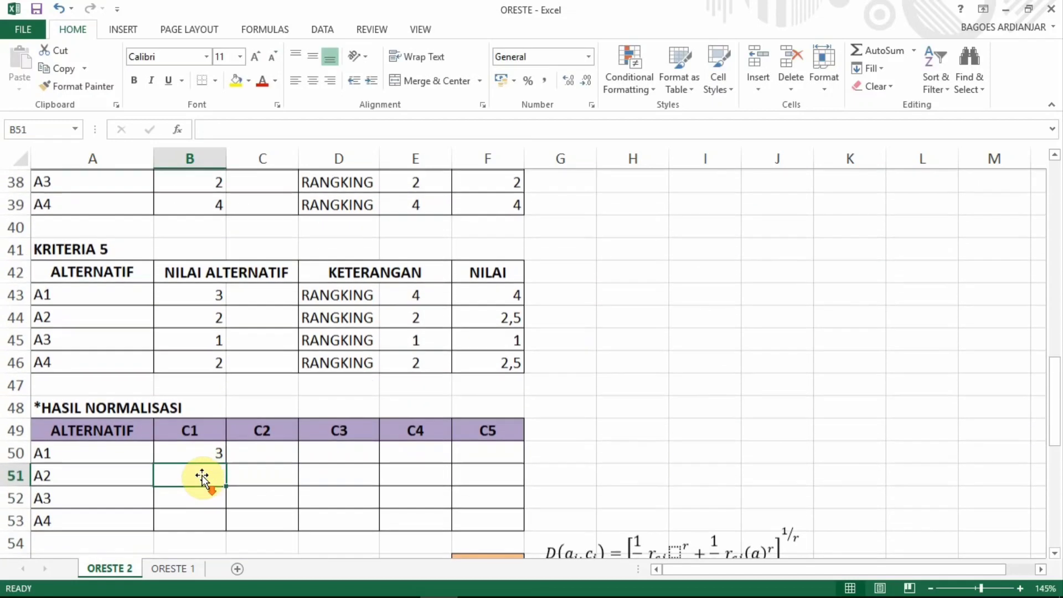
pyautogui.click(193, 449)
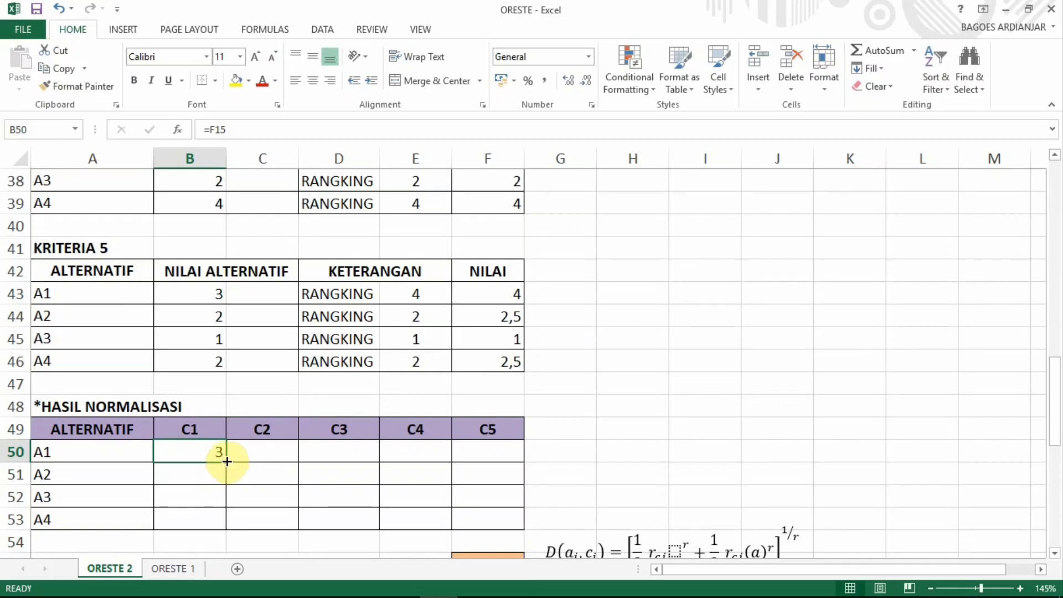
pyautogui.moveTo(227, 461); pyautogui.dragTo(214, 523)
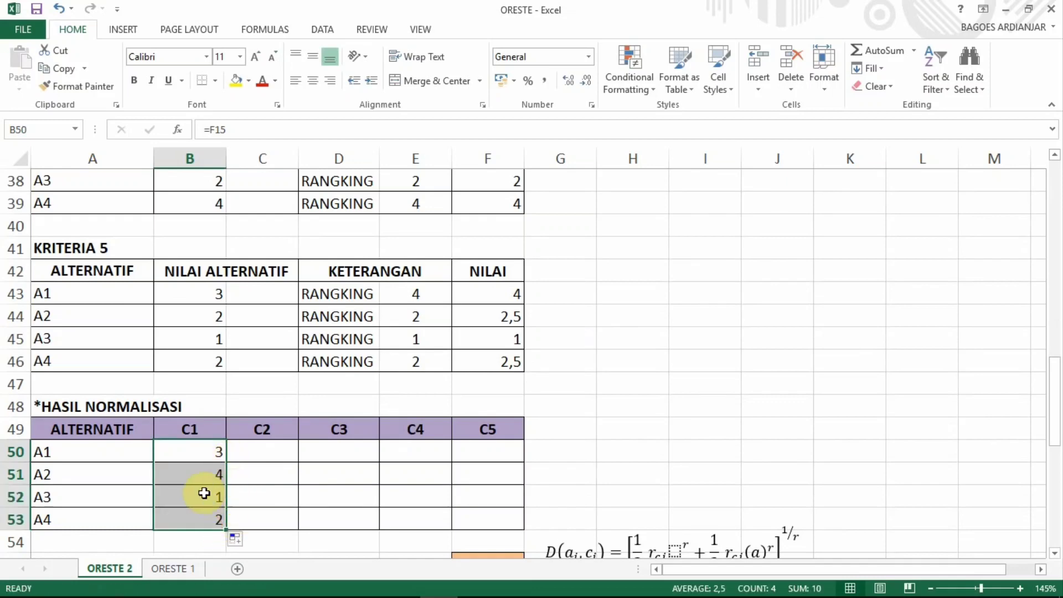
# Step: Link the C2 column of HASIL NORMALISASI to the KRITERIA 2 NILAI with =F22 in C50, filled down to C53
pyautogui.scroll(8, 636, 380)
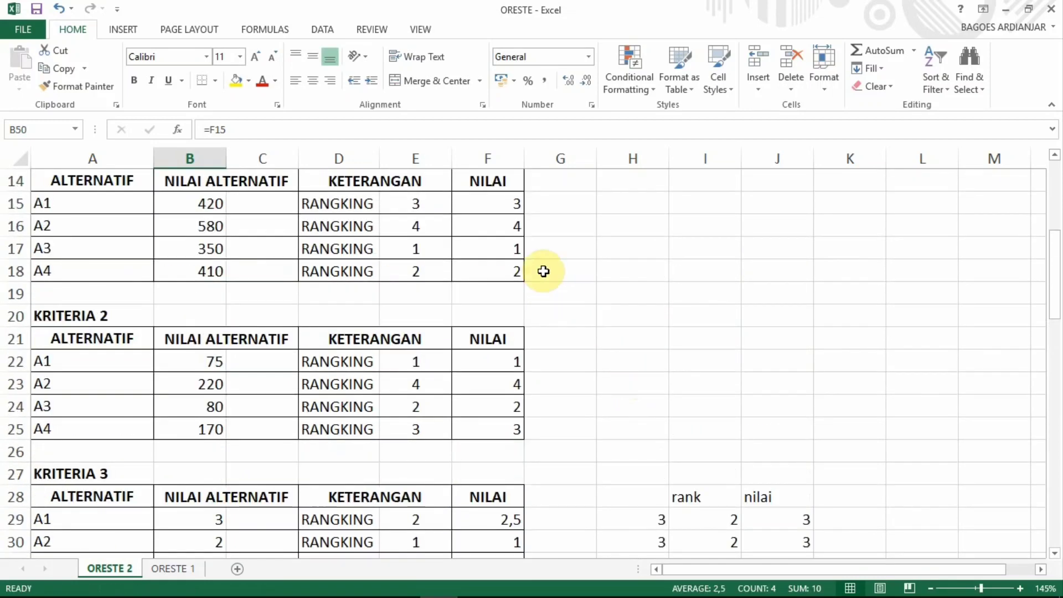
pyautogui.scroll(-2, 615, 317)
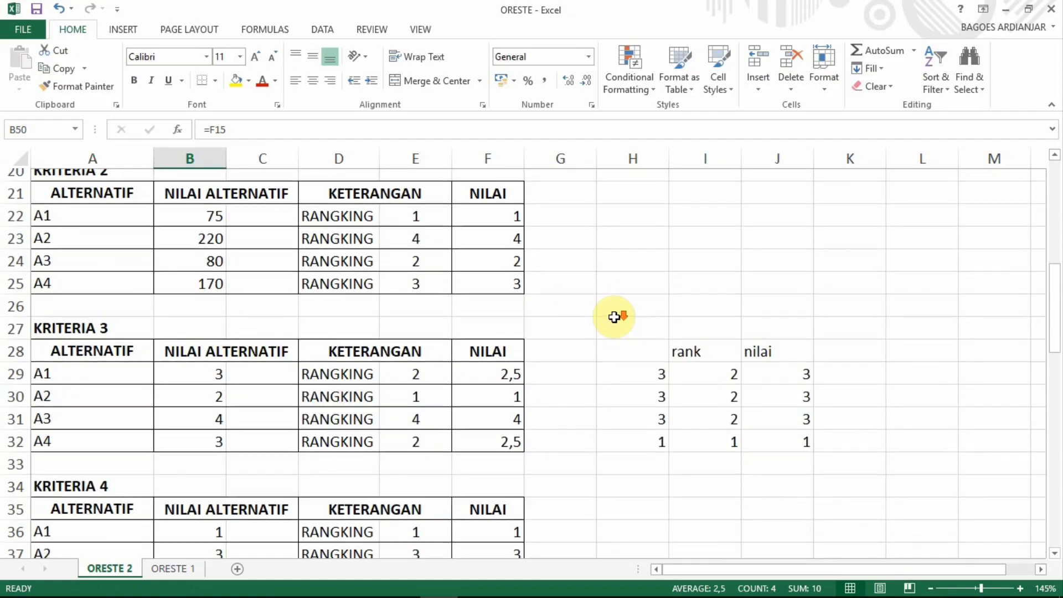
pyautogui.scroll(-7, 614, 317)
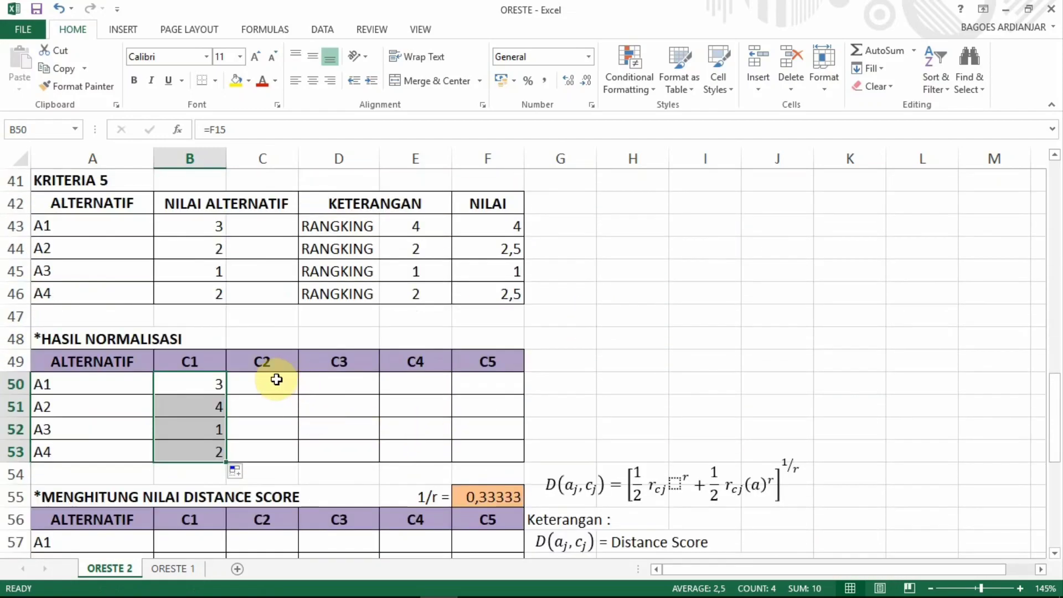
pyautogui.click(277, 380)
pyautogui.write('=')
pyautogui.scroll(6, 284, 383)
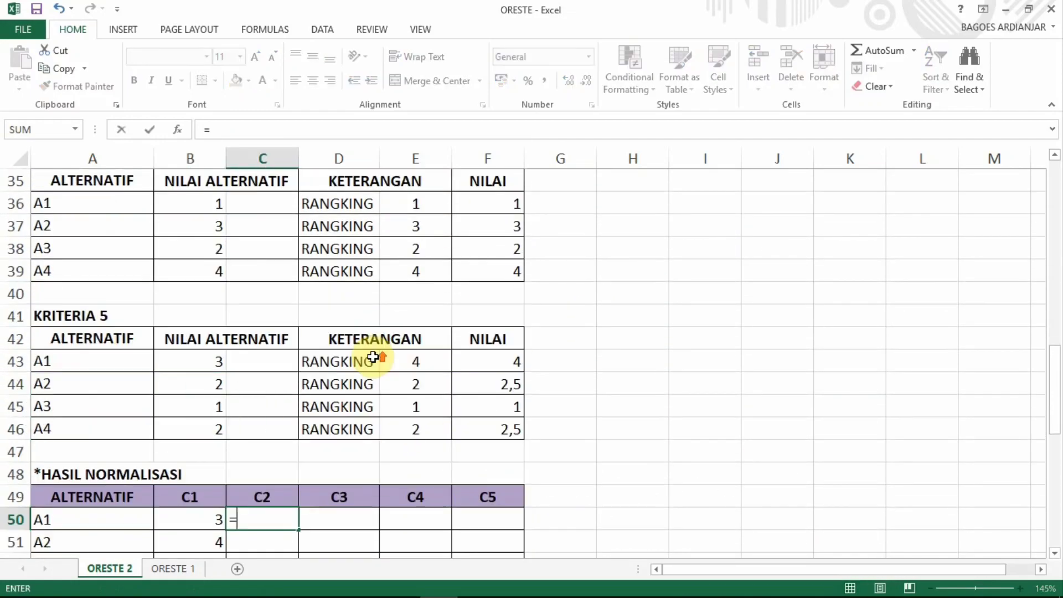
pyautogui.scroll(2, 69, 287)
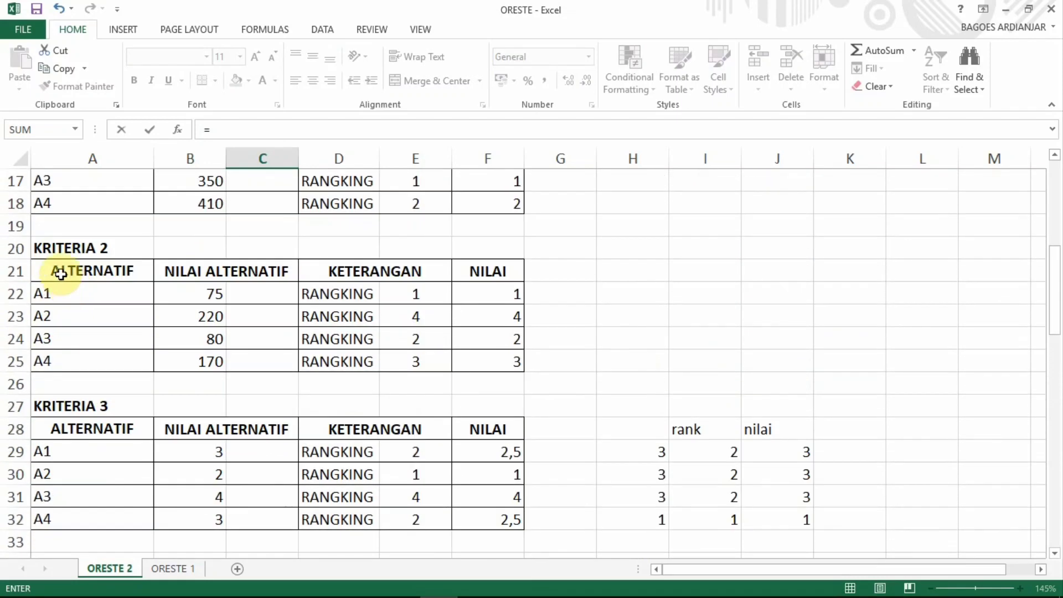
pyautogui.click(502, 296)
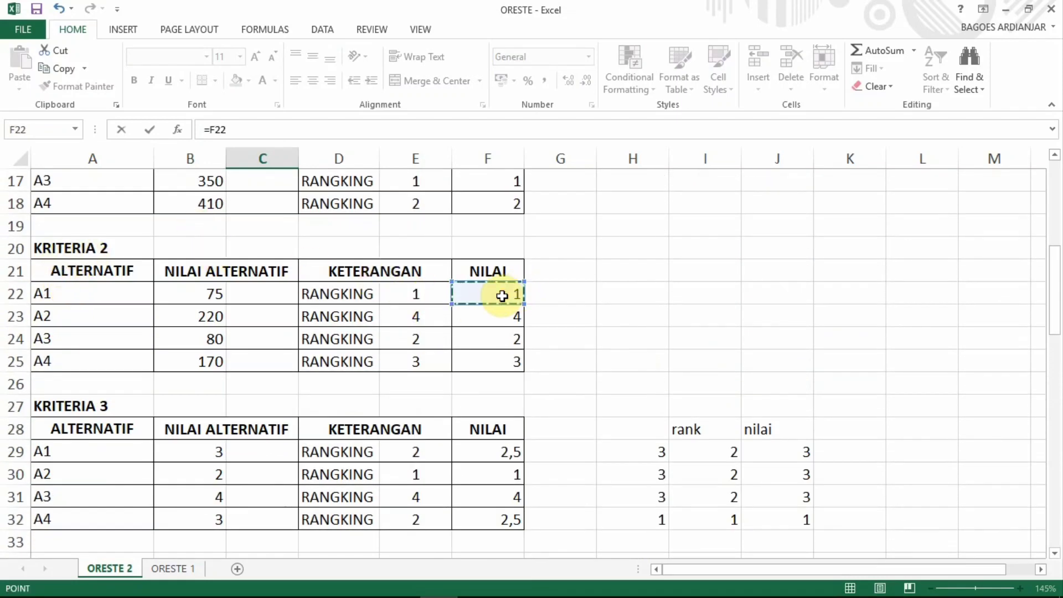
pyautogui.press('Return')
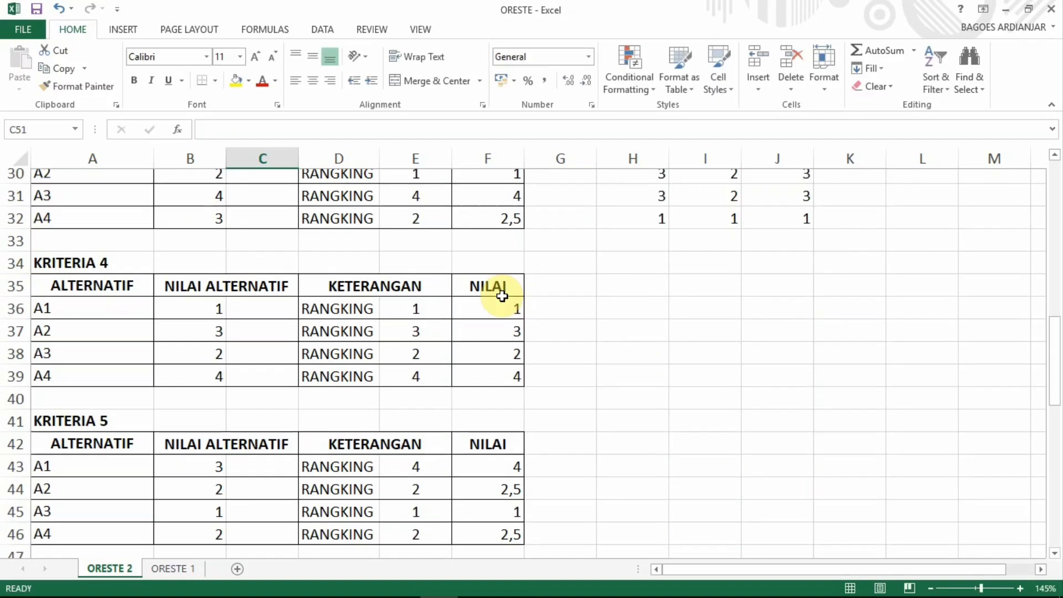
pyautogui.click(274, 452)
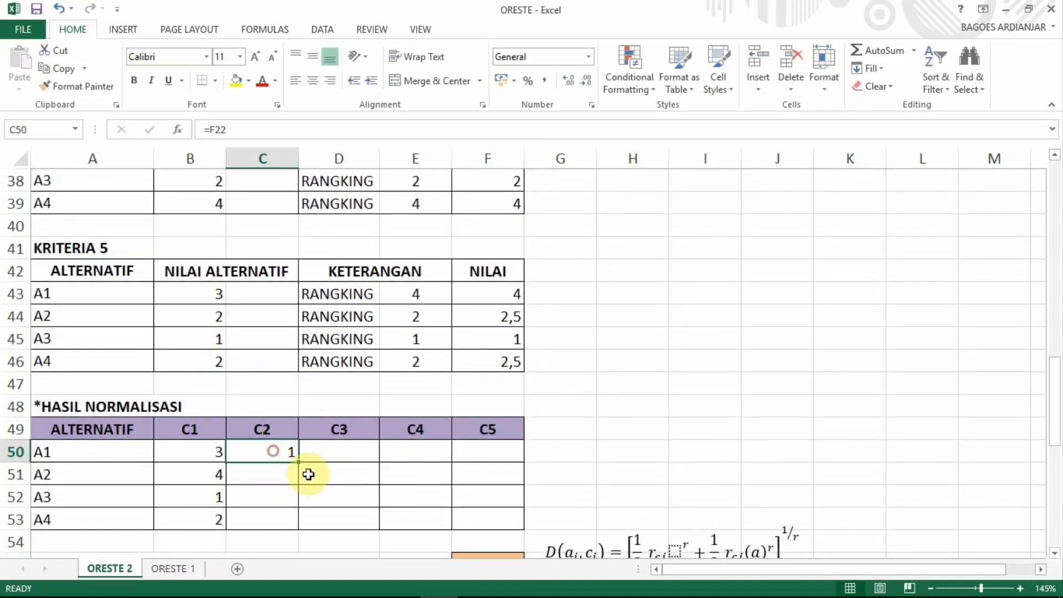
pyautogui.moveTo(298, 464); pyautogui.dragTo(287, 530)
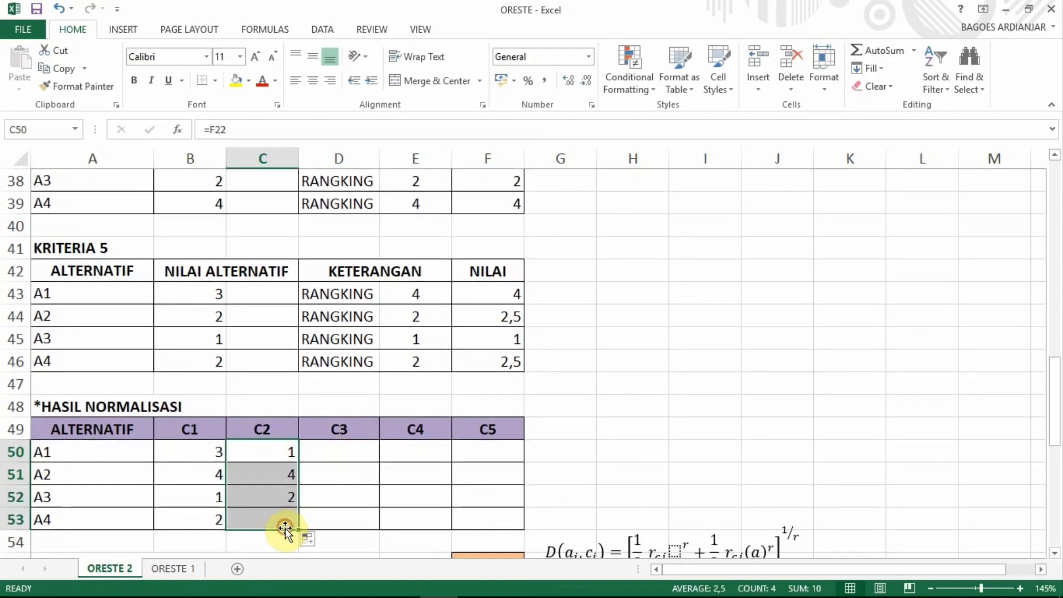
# Step: Link the C3 column of HASIL NORMALISASI to the KRITERIA 3 NILAI with =F29 in D50, filled down to D53
pyautogui.click(355, 457)
pyautogui.write('=')
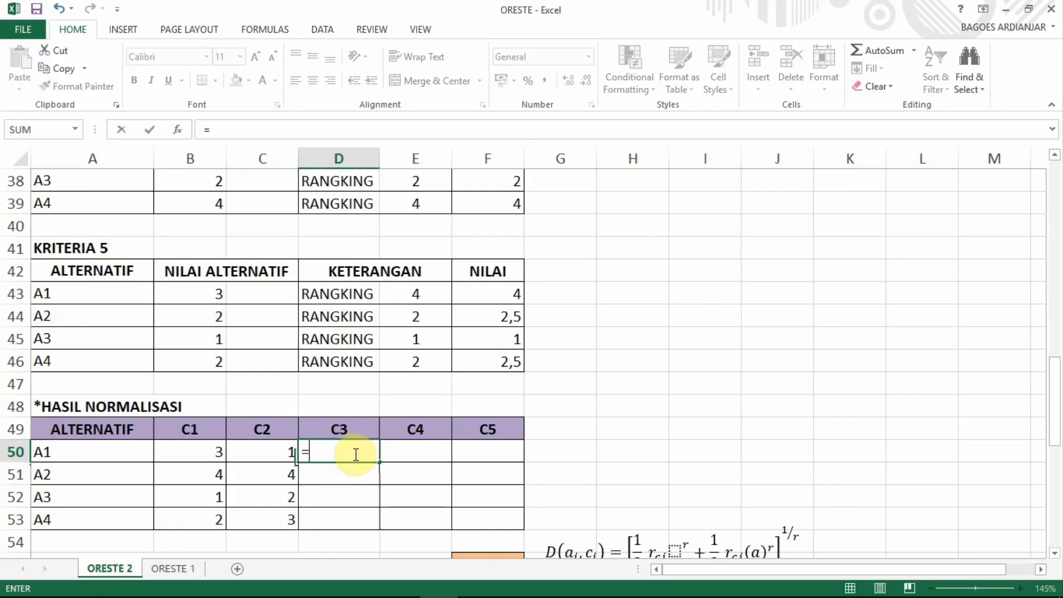
pyautogui.scroll(5, 560, 375)
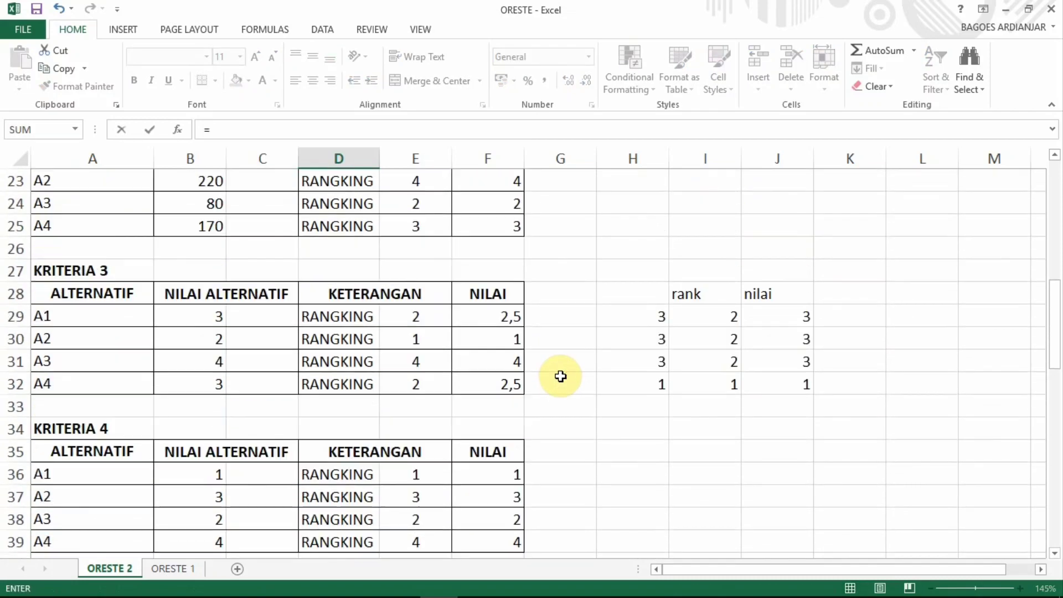
pyautogui.click(504, 321)
pyautogui.scroll(-7, 504, 320)
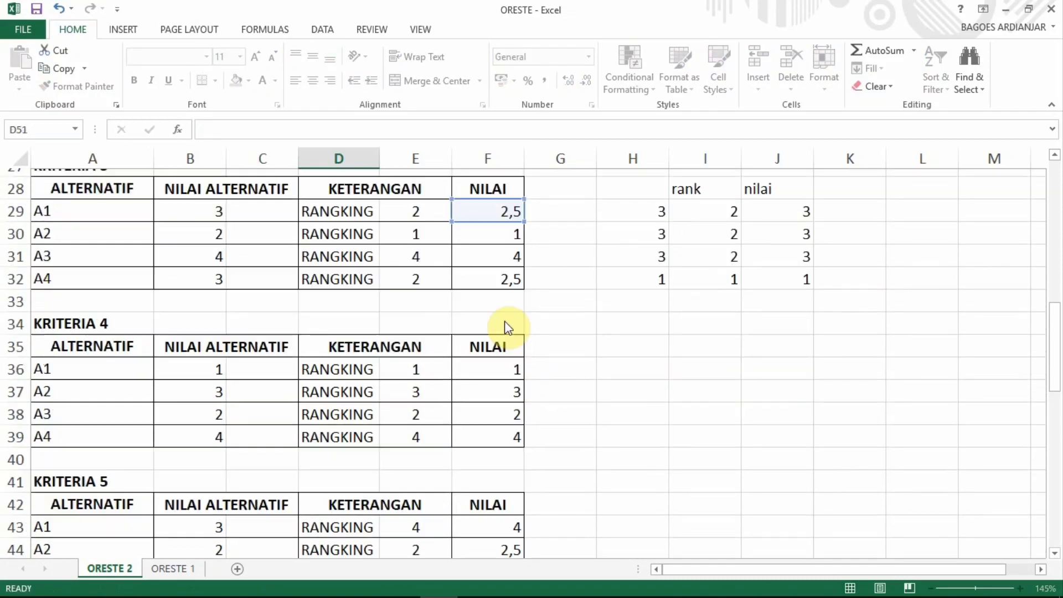
pyautogui.press('Return')
pyautogui.click(347, 317)
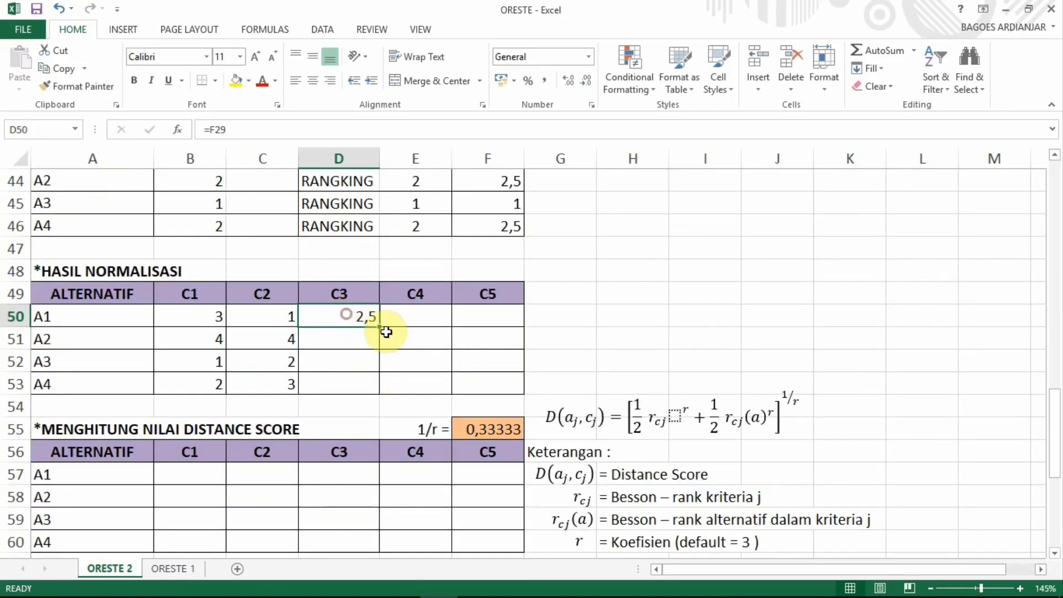
pyautogui.moveTo(379, 326); pyautogui.dragTo(378, 387)
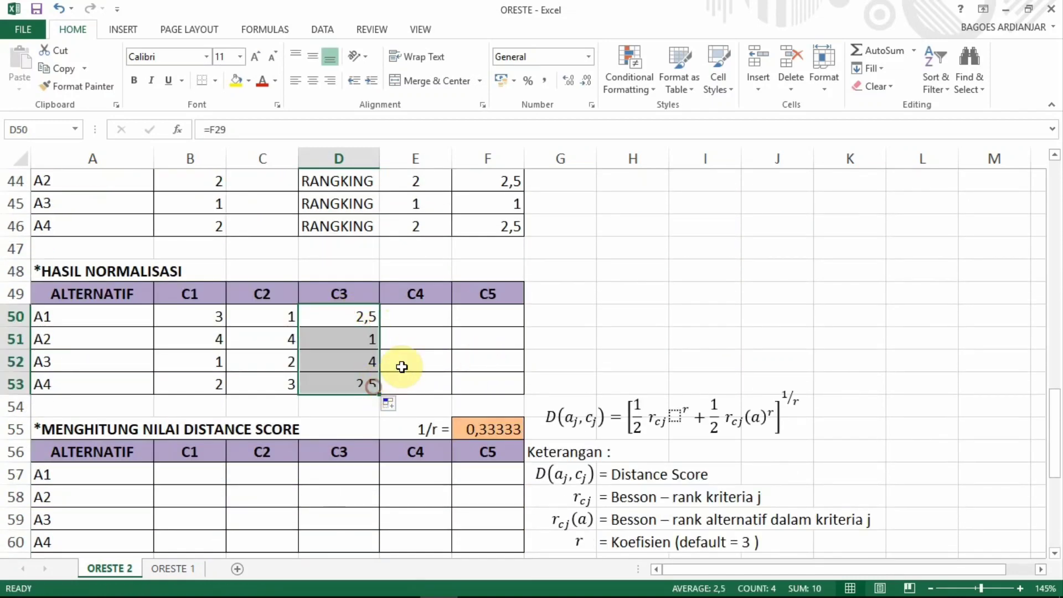
# Step: Link the C4 column of HASIL NORMALISASI to the KRITERIA 4 NILAI with =F36 in E50, filled down to E53
pyautogui.click(432, 321)
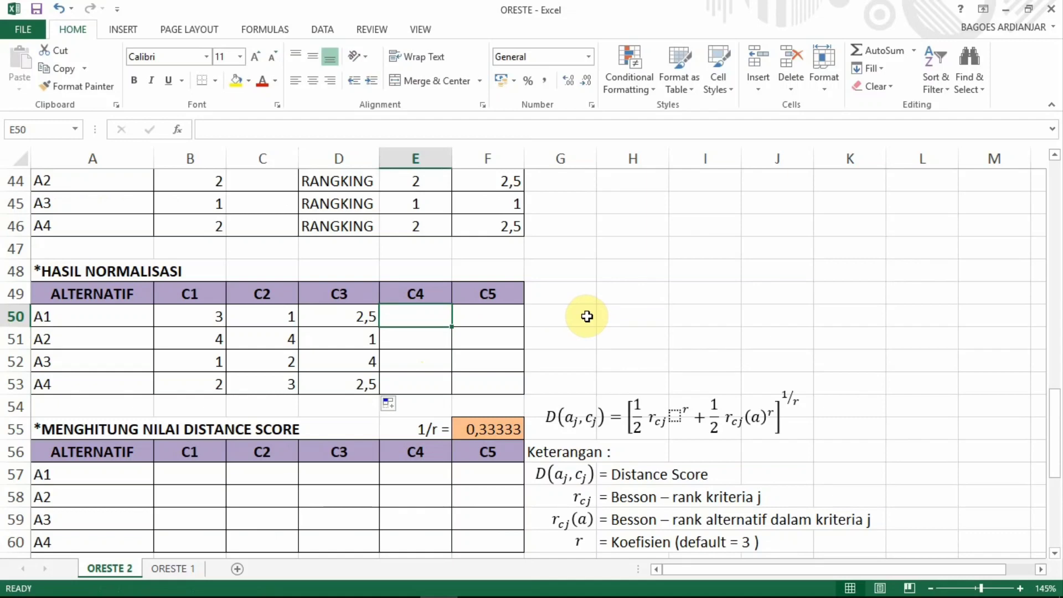
pyautogui.write('=')
pyautogui.scroll(4, 586, 317)
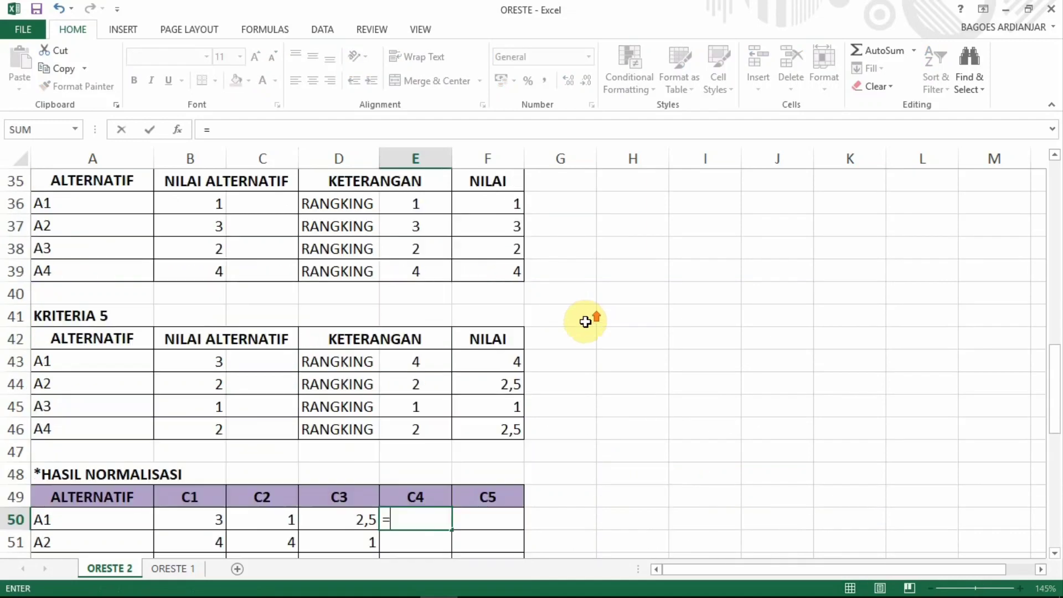
pyautogui.click(498, 275)
pyautogui.scroll(-1, 598, 310)
pyautogui.scroll(-1, 626, 325)
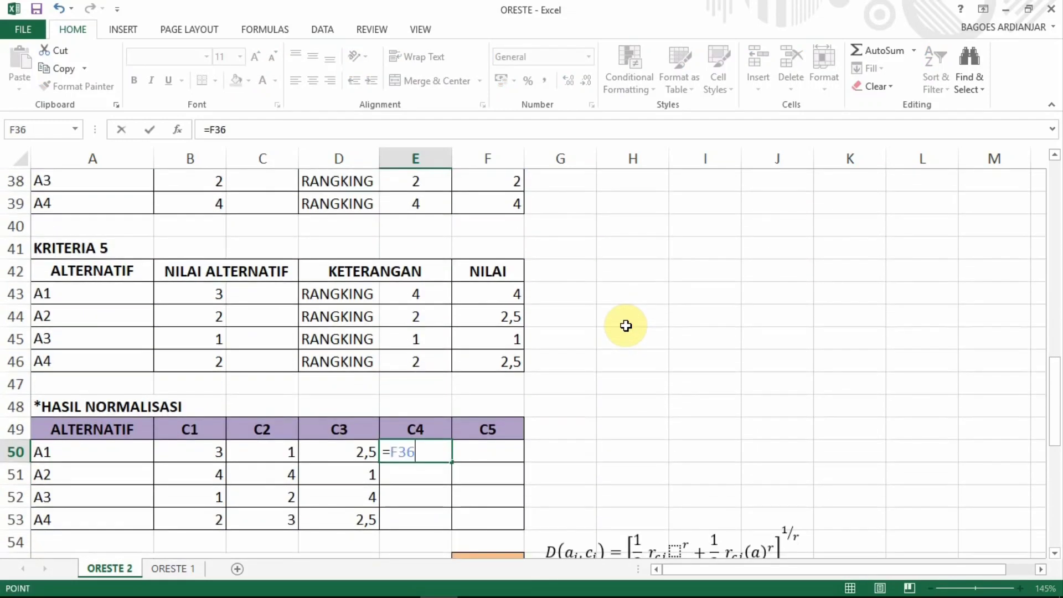
pyautogui.press('Return')
pyautogui.click(411, 453)
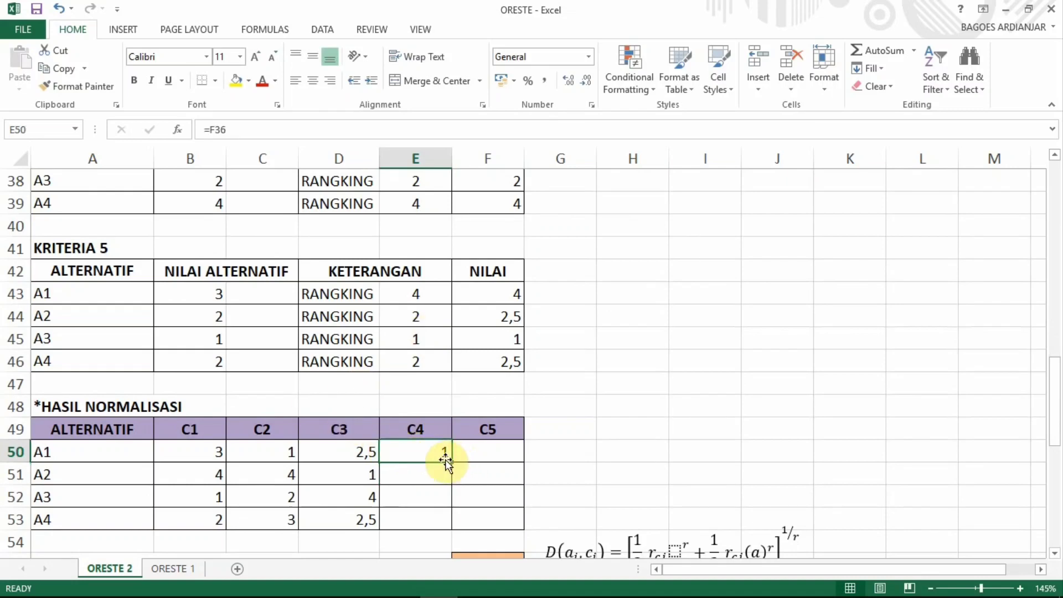
pyautogui.moveTo(450, 463); pyautogui.dragTo(440, 527)
# Step: Link the C5 column of HASIL NORMALISASI to the KRITERIA 5 NILAI with =F43 in F50, filled down to F53
pyautogui.click(483, 453)
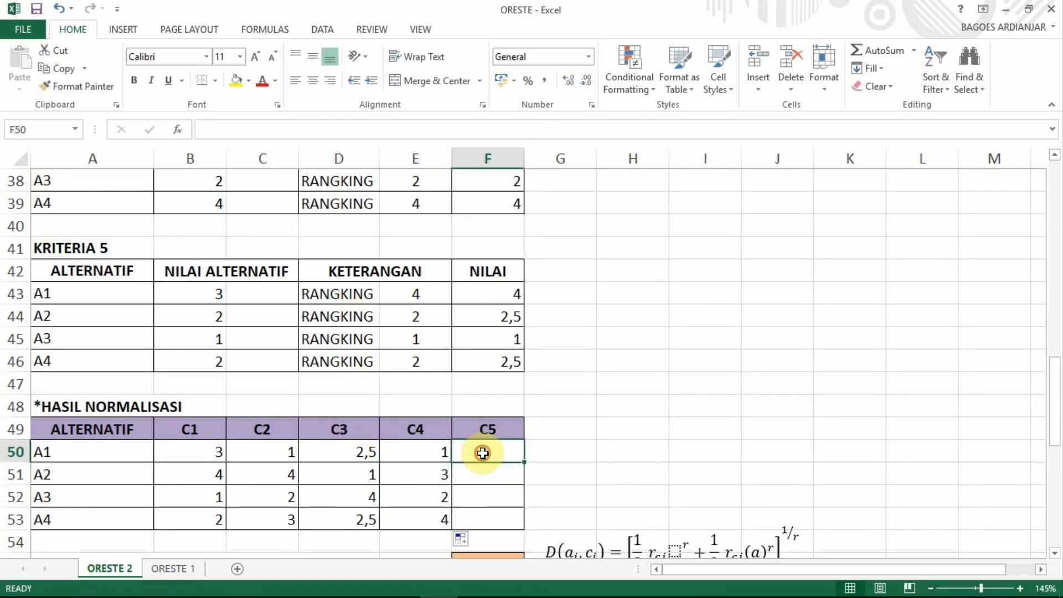
pyautogui.write('=')
pyautogui.click(498, 297)
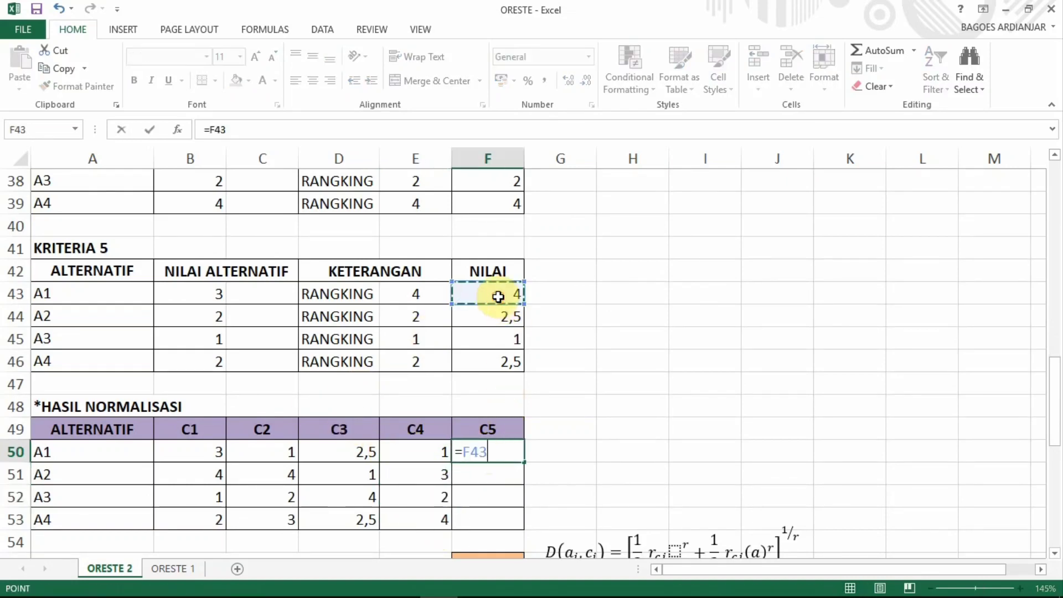
pyautogui.press('Return')
pyautogui.click(502, 451)
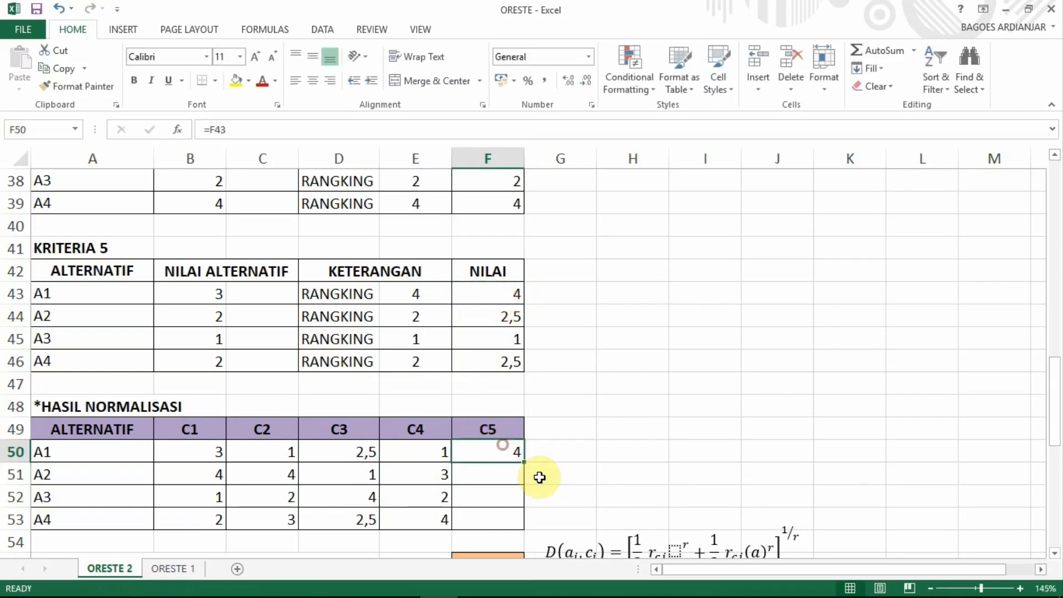
pyautogui.moveTo(525, 465); pyautogui.dragTo(527, 525)
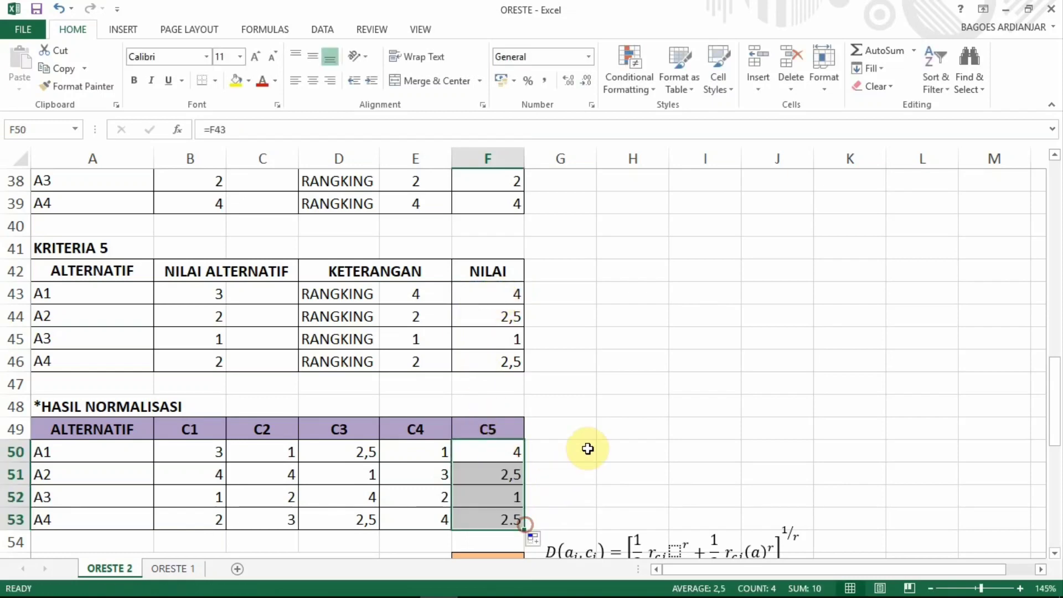
# Step: Examine the Distance Score formula, the explanation of its r coefficient and the 1/r cell F55
pyautogui.scroll(-2, 586, 447)
pyautogui.scroll(-3, 586, 329)
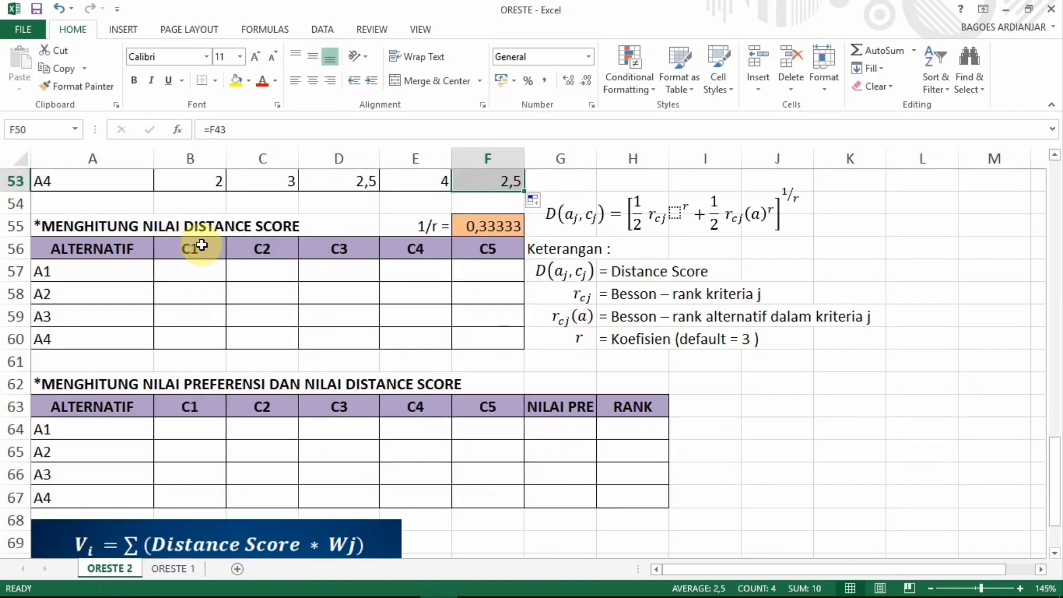
pyautogui.scroll(2, 295, 245)
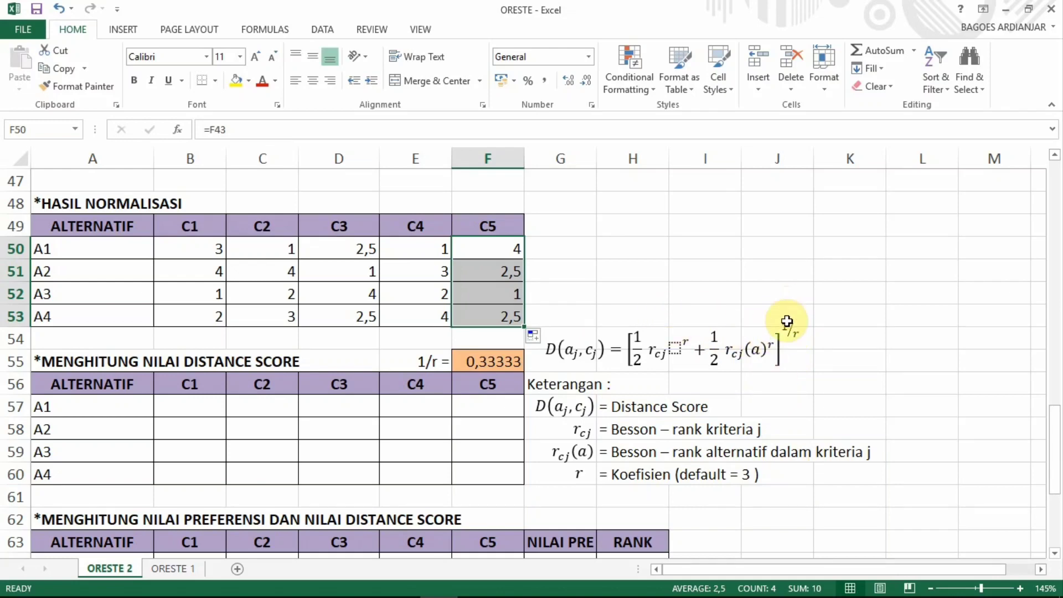
pyautogui.click(870, 362)
pyautogui.click(791, 325)
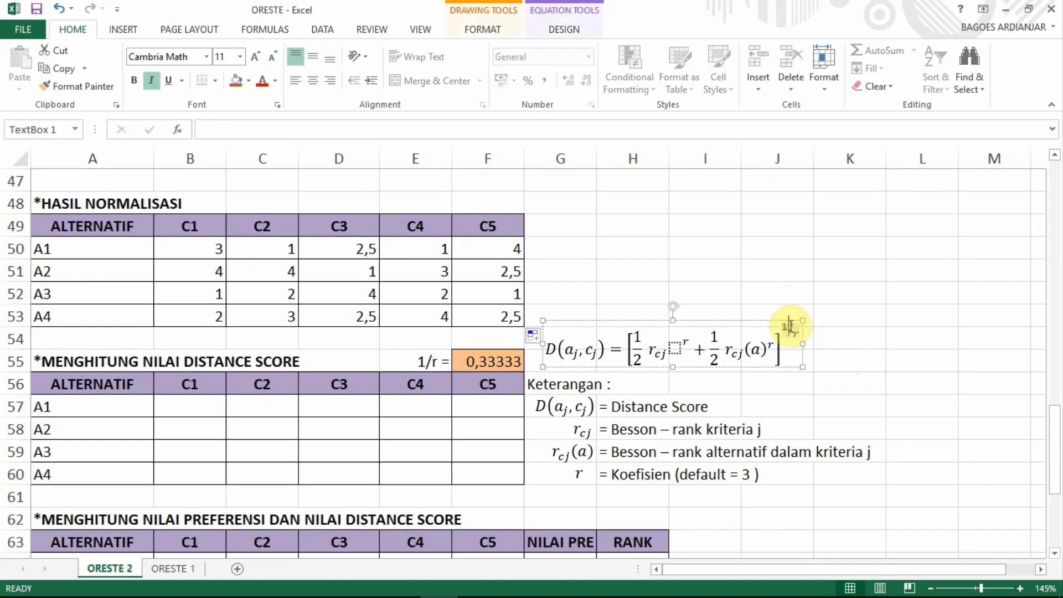
pyautogui.click(705, 474)
pyautogui.click(477, 361)
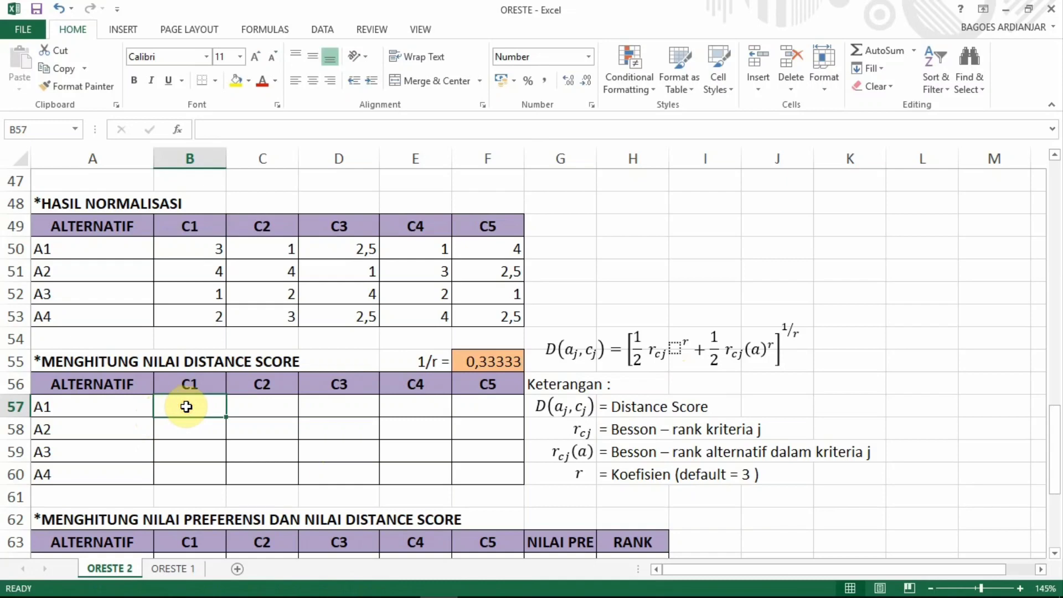
# Step: Begin the C1 distance score of A1 in B57 with the formula =((0,5*B50)^3)+((0,5*1)^3)
pyautogui.write('=(0,5*')
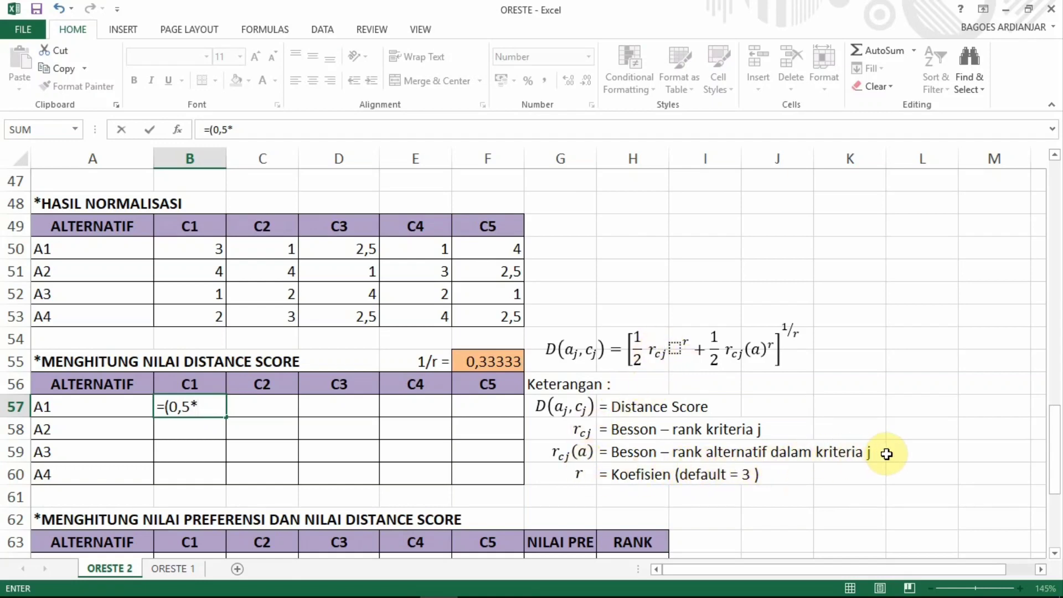
pyautogui.click(204, 249)
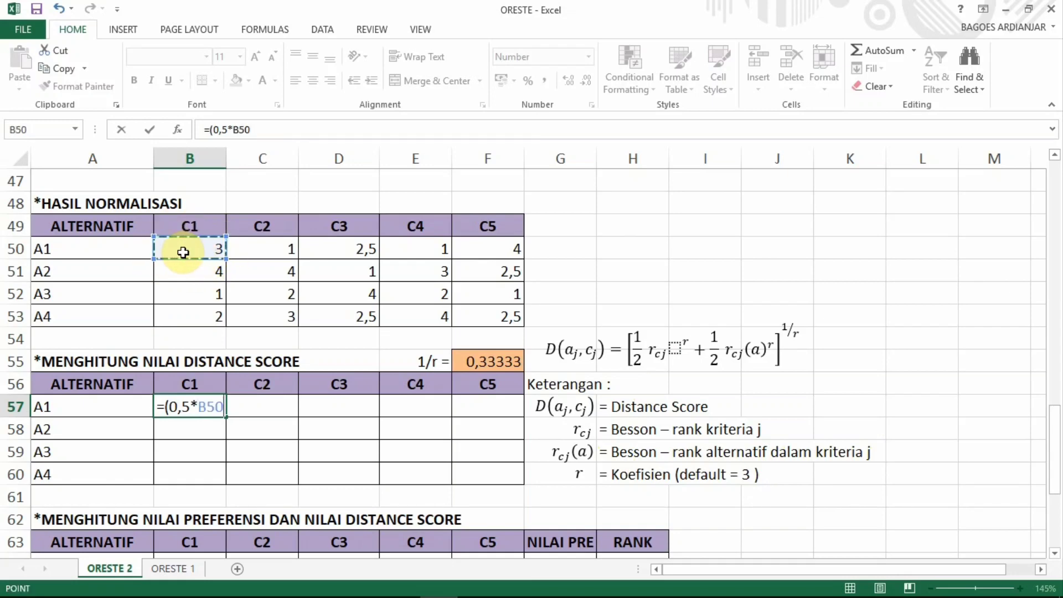
pyautogui.write(')^3)')
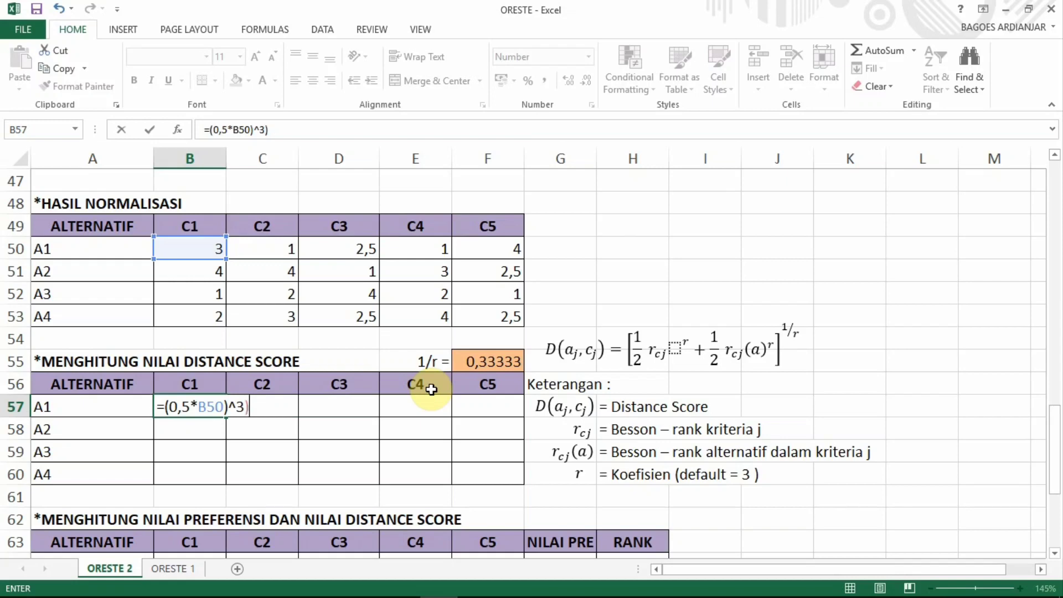
pyautogui.click(164, 408)
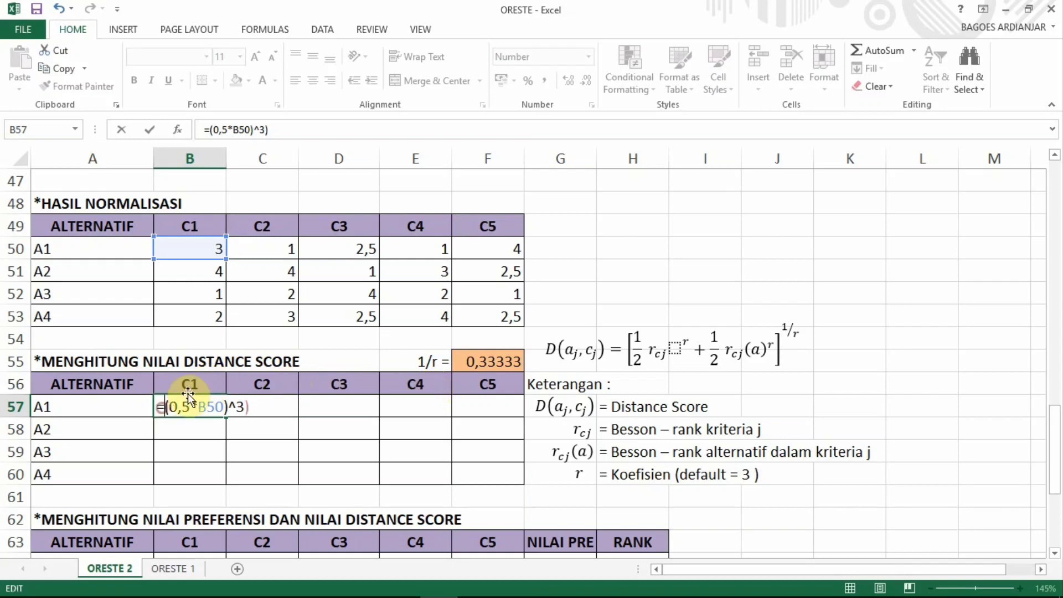
pyautogui.write('(')
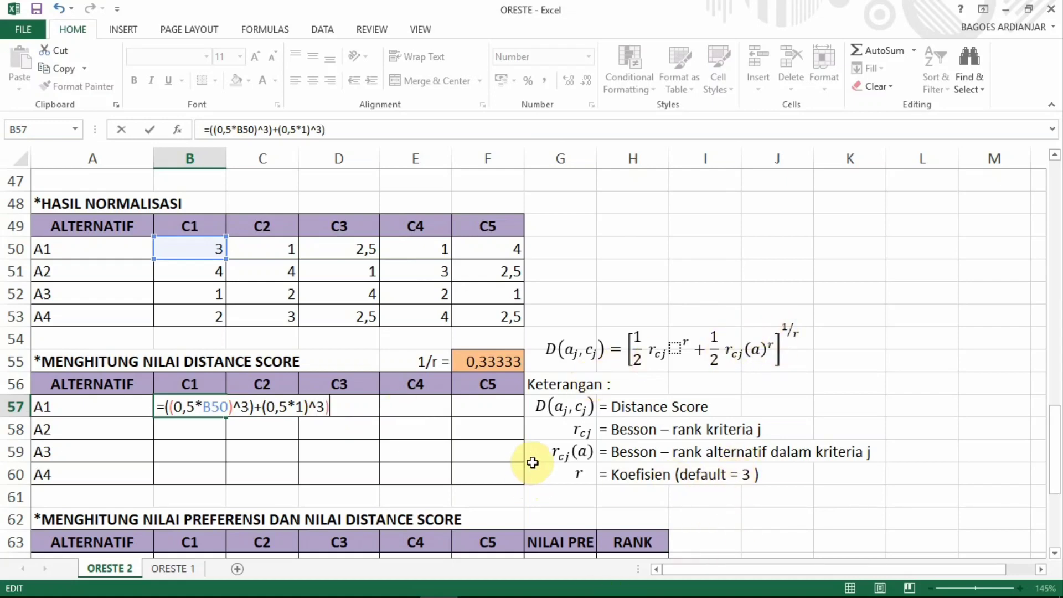
pyautogui.click(265, 408)
pyautogui.write('(')
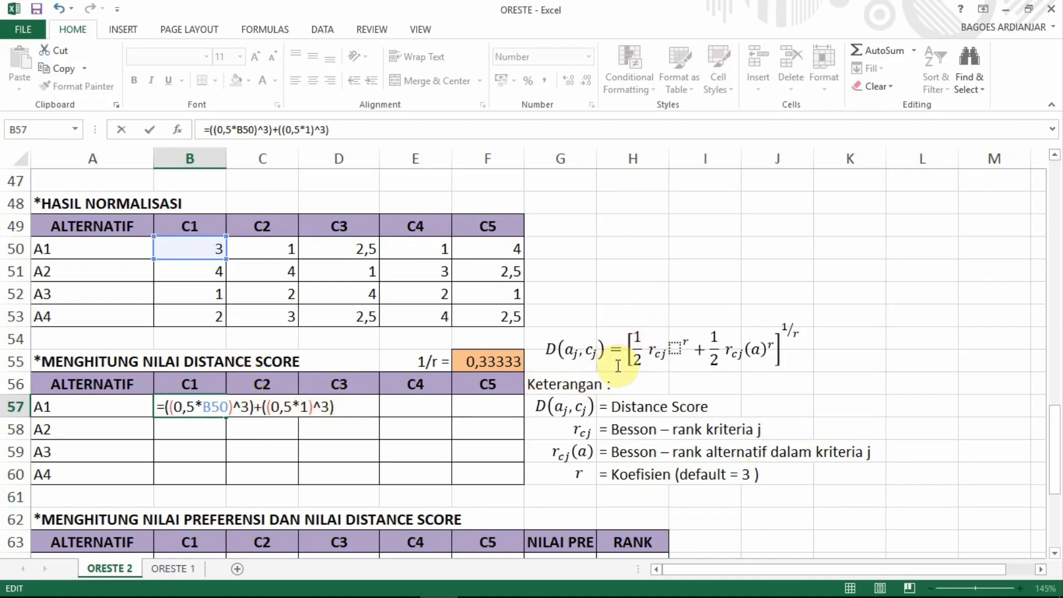
# Step: Enclose the sum in B57 in outer parentheses and raise it to the absolute 1/r reference, giving =(((0,5*B50)^3)+((0,5*1)^3))^$F$55
pyautogui.click(346, 406)
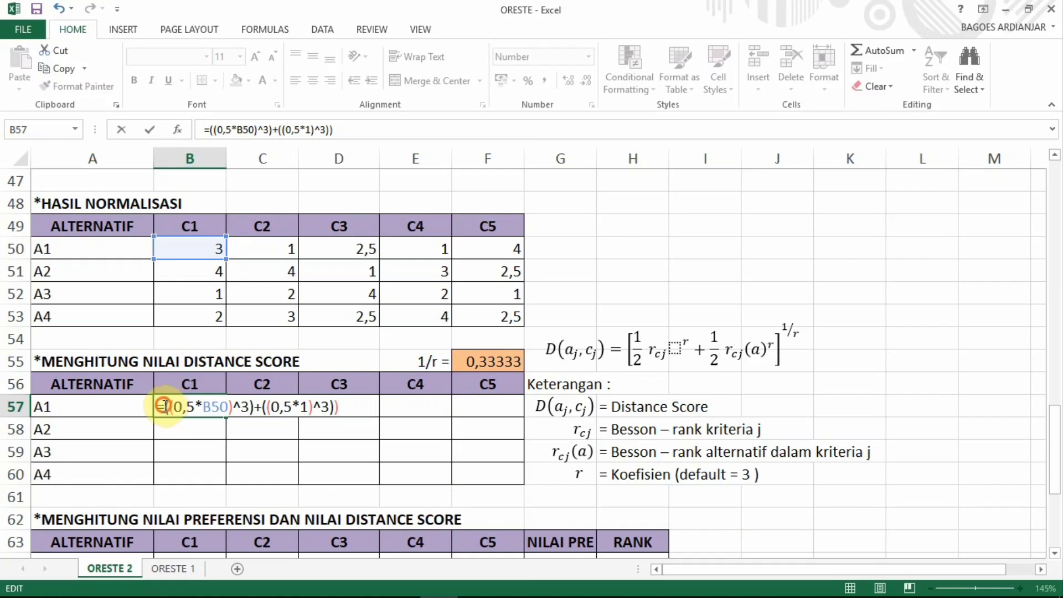
pyautogui.click(165, 405)
pyautogui.write('(')
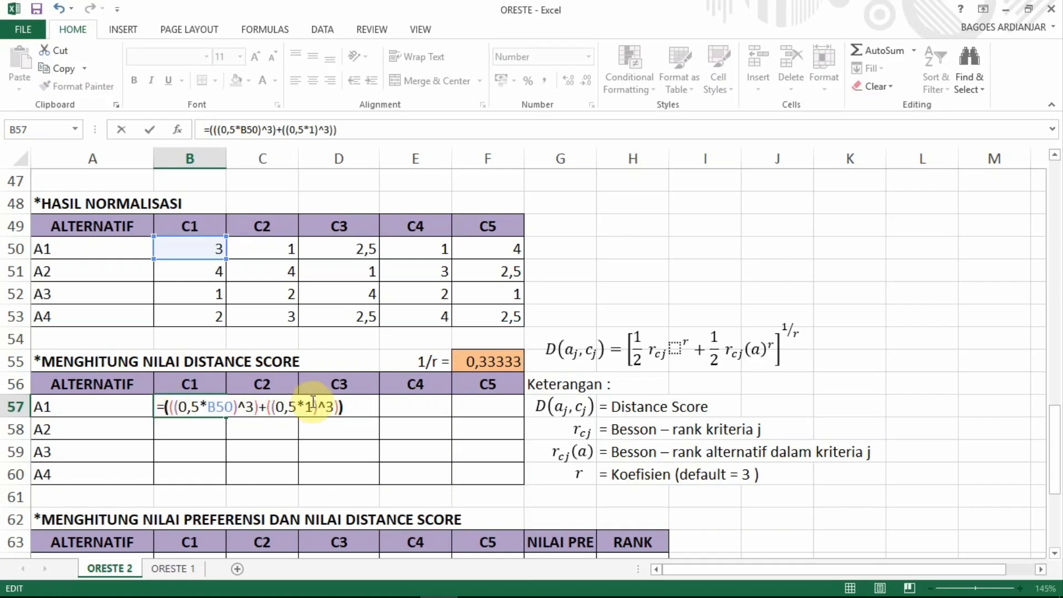
pyautogui.click(364, 408)
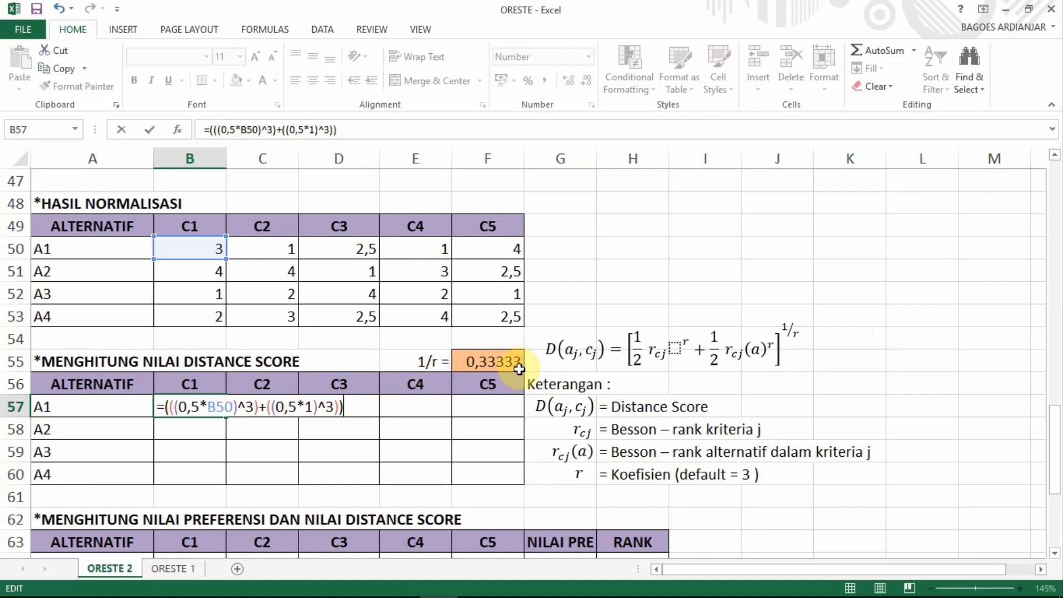
pyautogui.write('^')
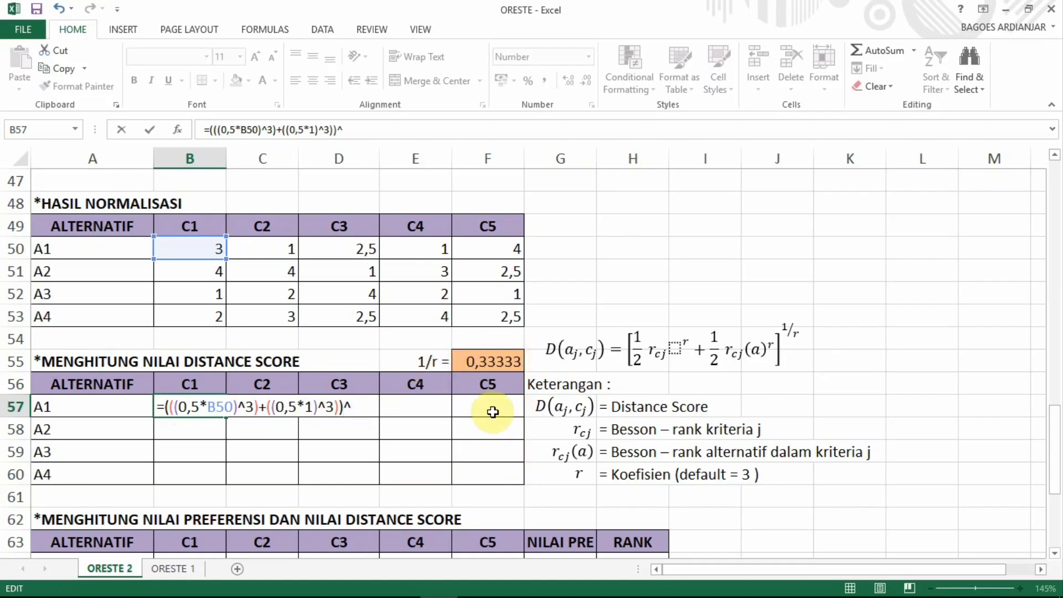
pyautogui.click(504, 361)
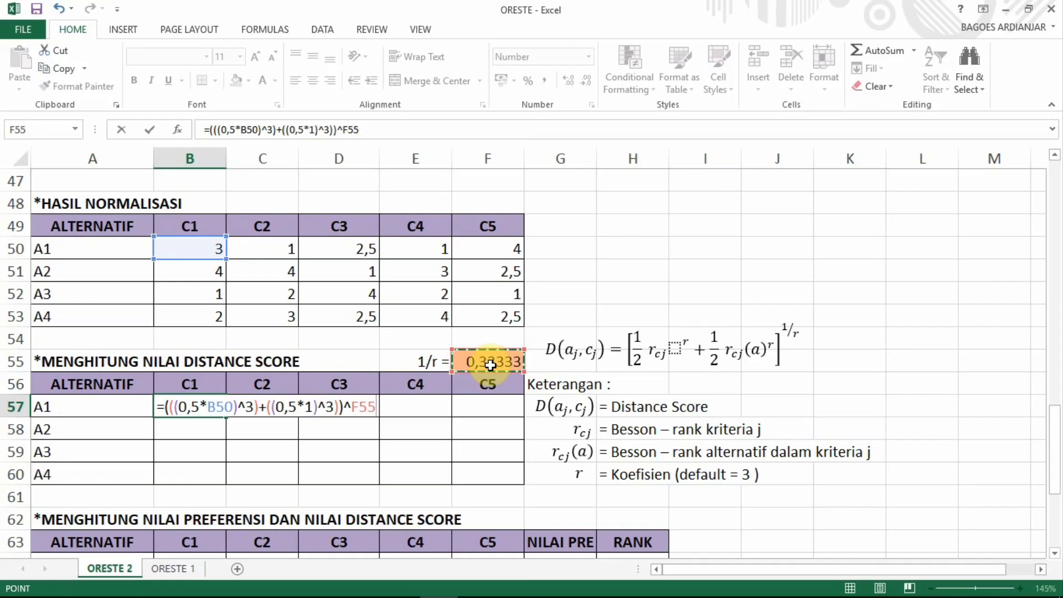
pyautogui.doubleClick(308, 407)
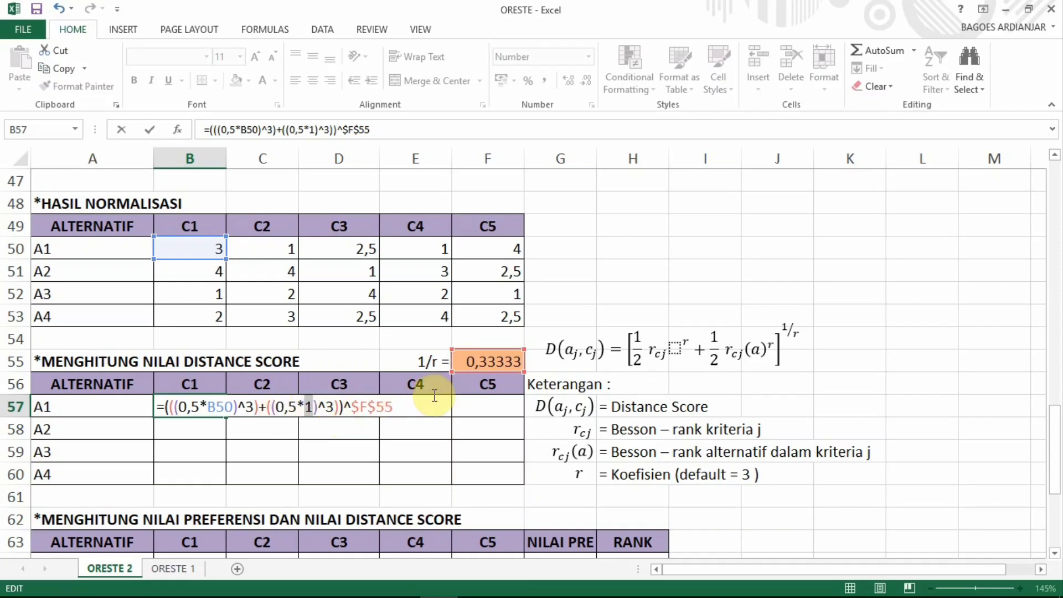
pyautogui.press('Return')
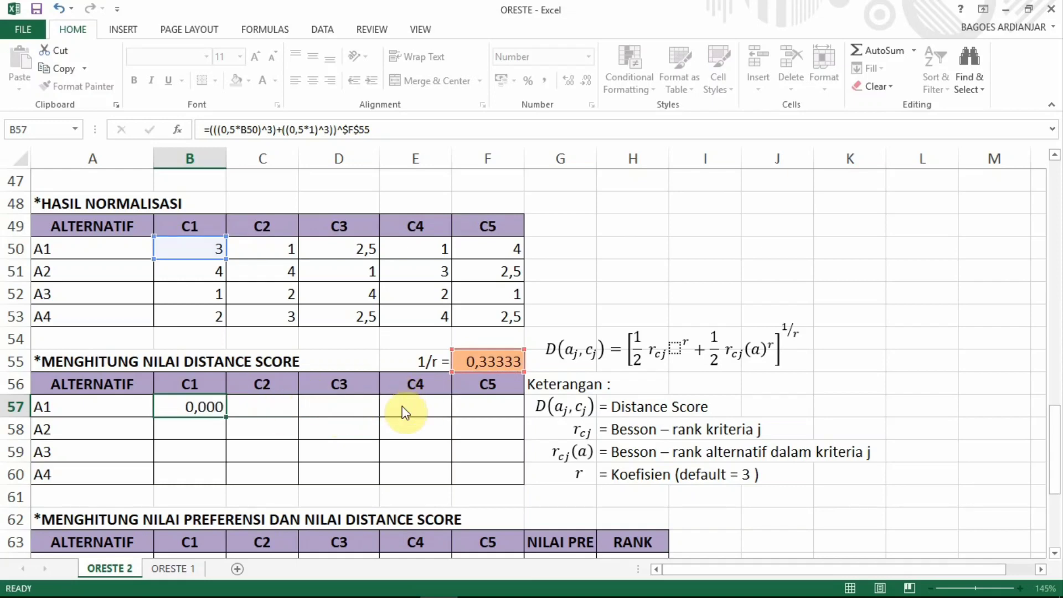
# Step: Fill the C1 distance score formula from B57 down to B60 and check the formulas for A1 to A4
pyautogui.click(209, 408)
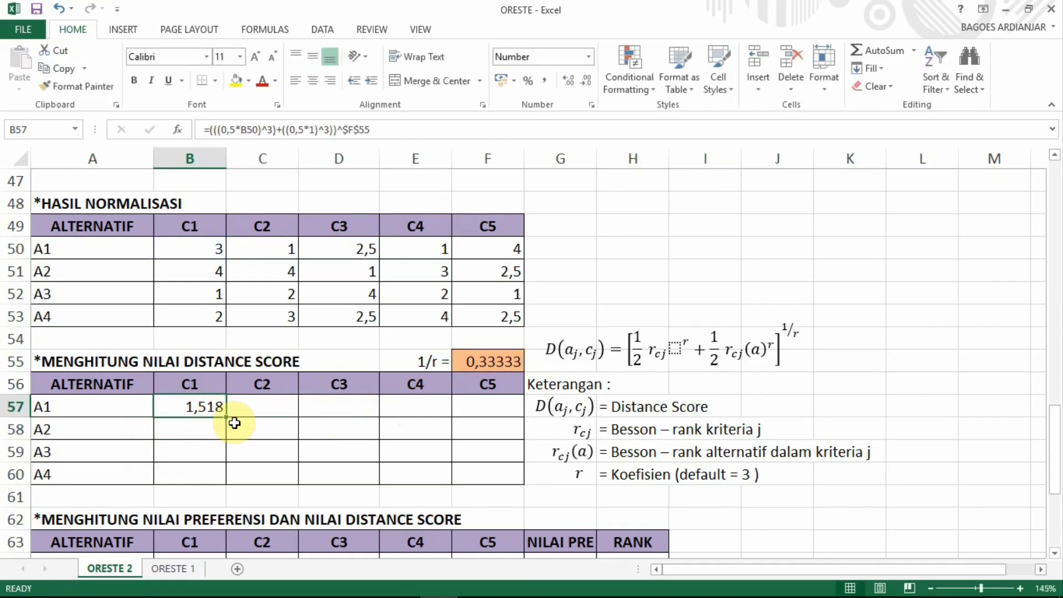
pyautogui.moveTo(224, 418); pyautogui.dragTo(214, 485)
pyautogui.click(204, 407)
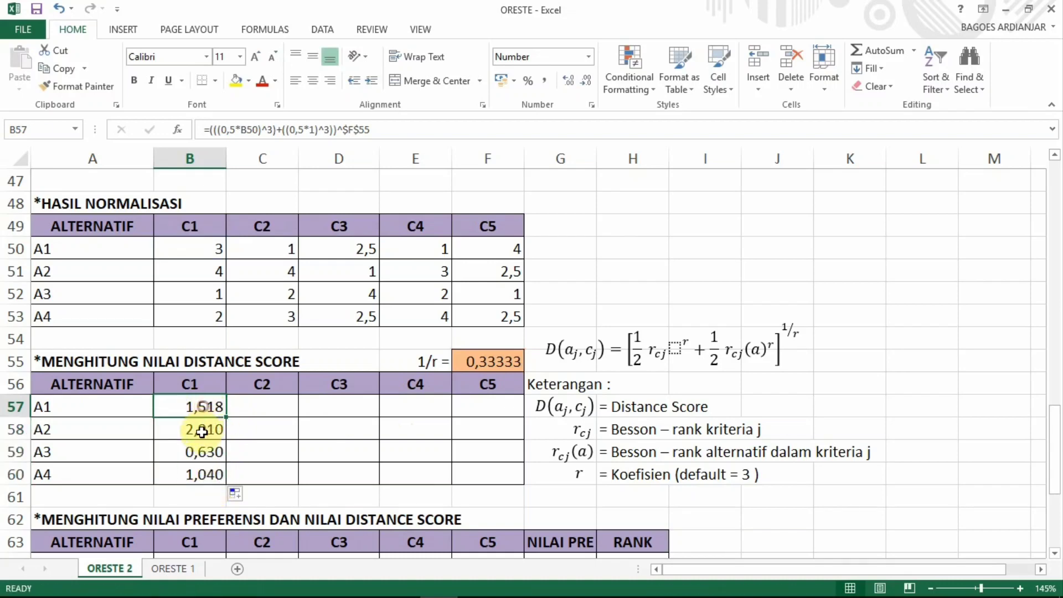
pyautogui.click(202, 431)
pyautogui.click(204, 451)
pyautogui.click(204, 477)
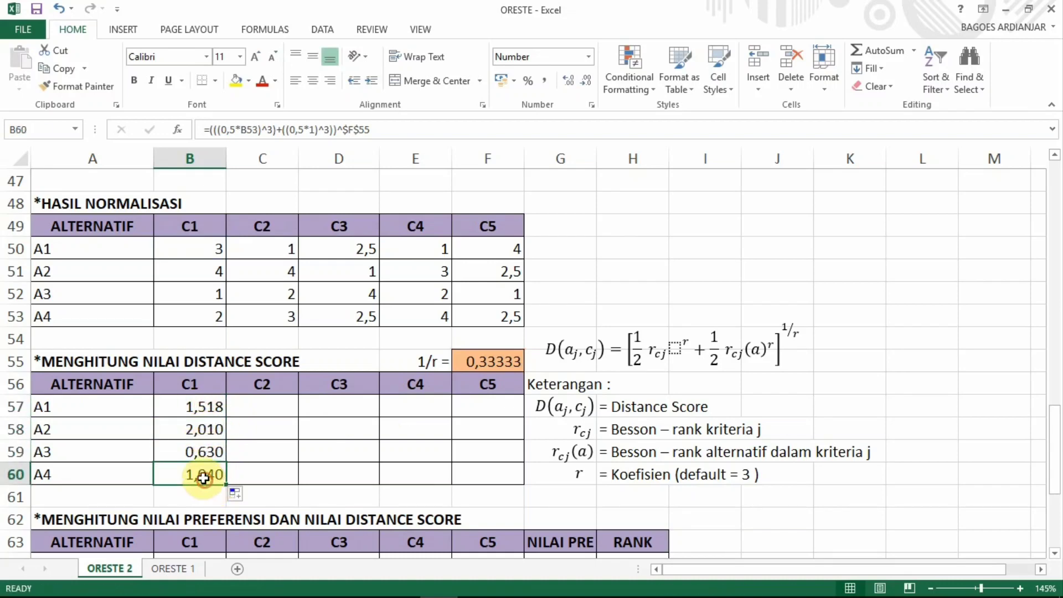
# Step: Copy the B57 distance score formula to C57, change its criterion rank to 2, and fill it down to C60
pyautogui.click(208, 406)
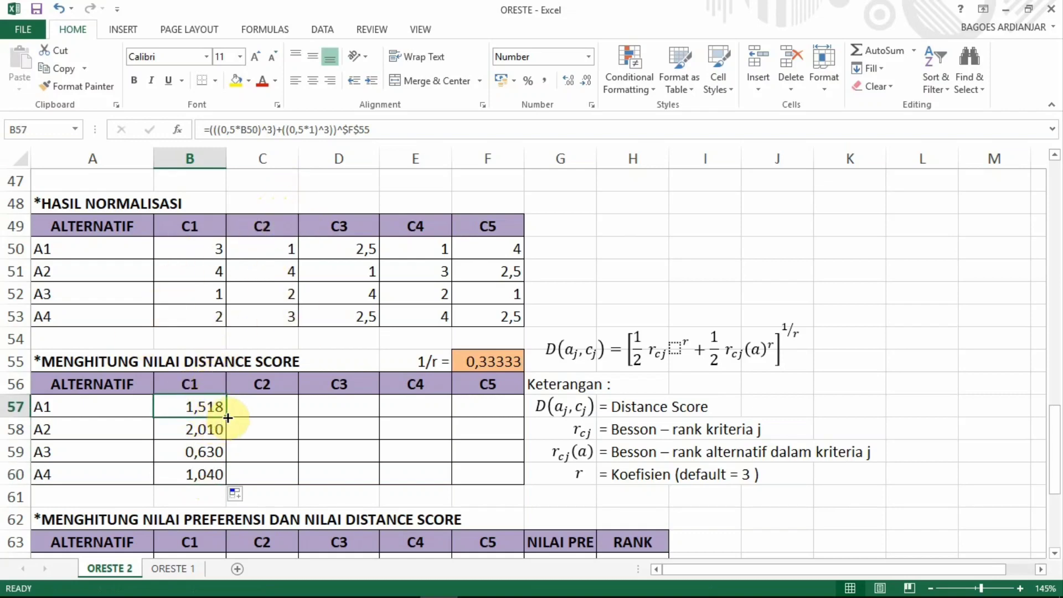
pyautogui.moveTo(227, 417); pyautogui.dragTo(268, 407)
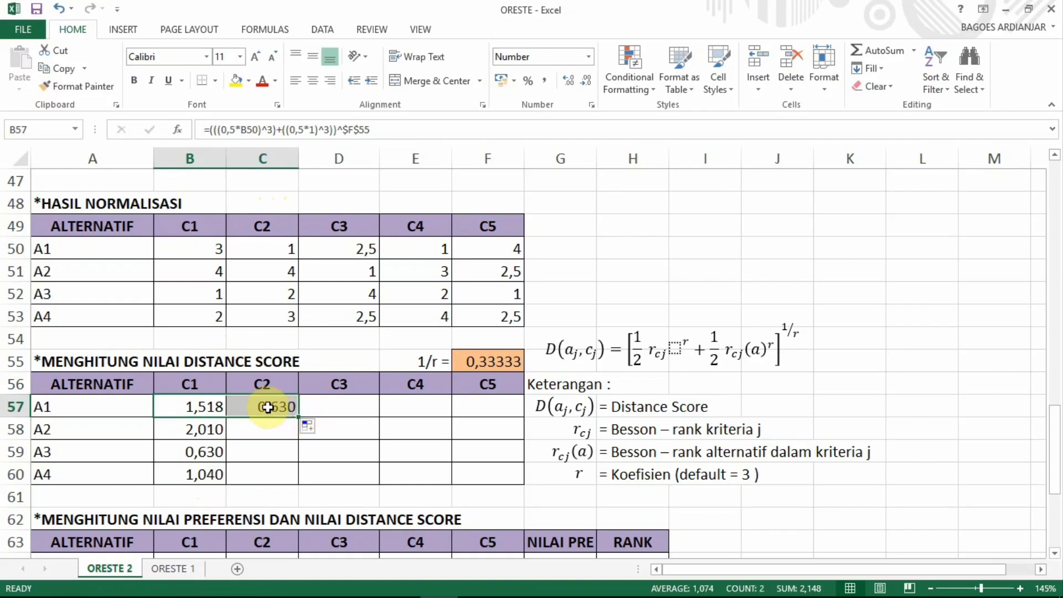
pyautogui.click(268, 407)
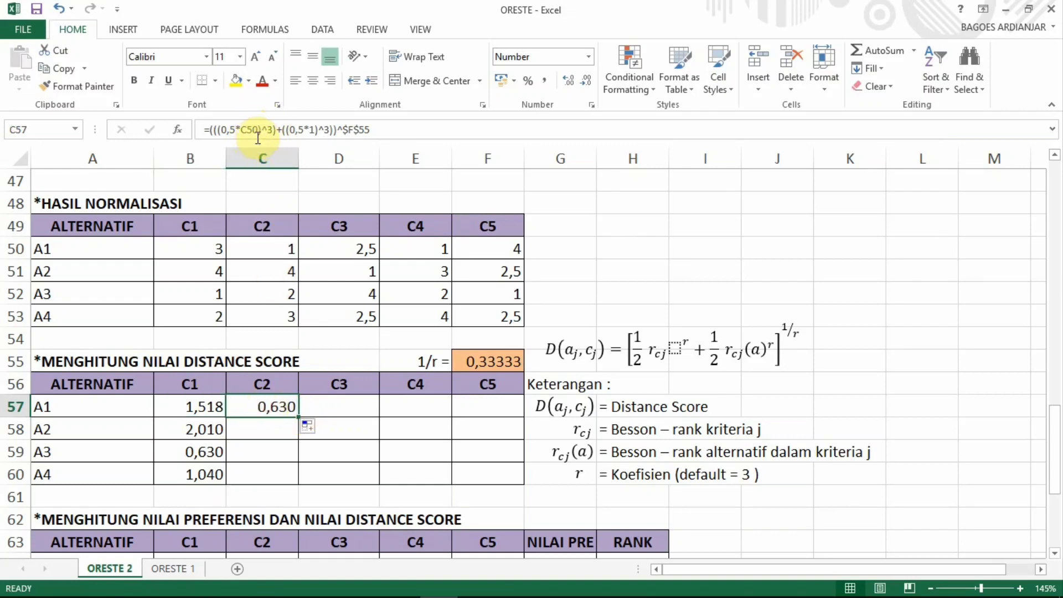
pyautogui.doubleClick(313, 132)
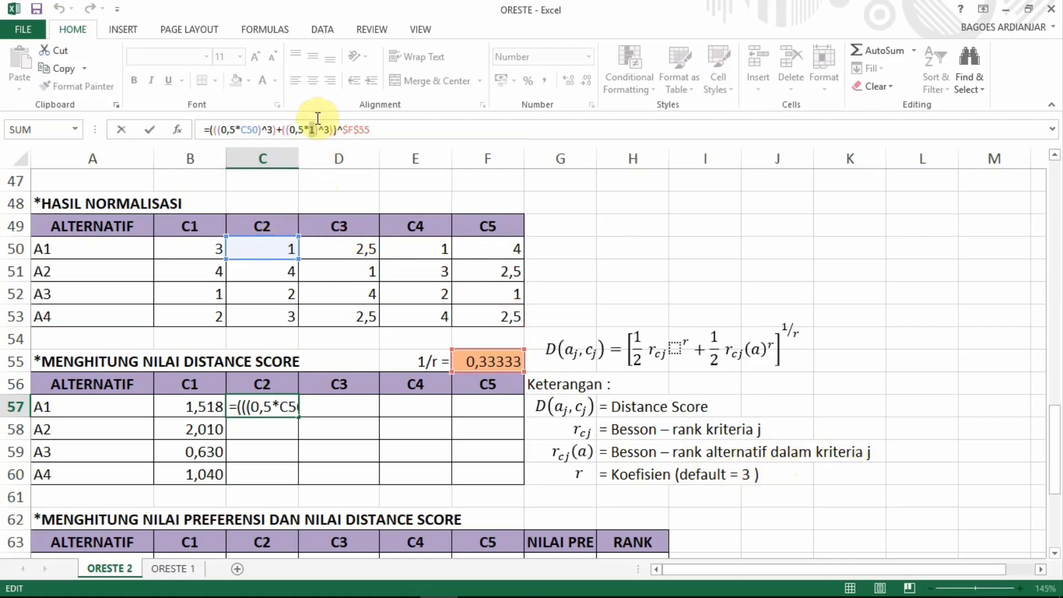
pyautogui.press('Return')
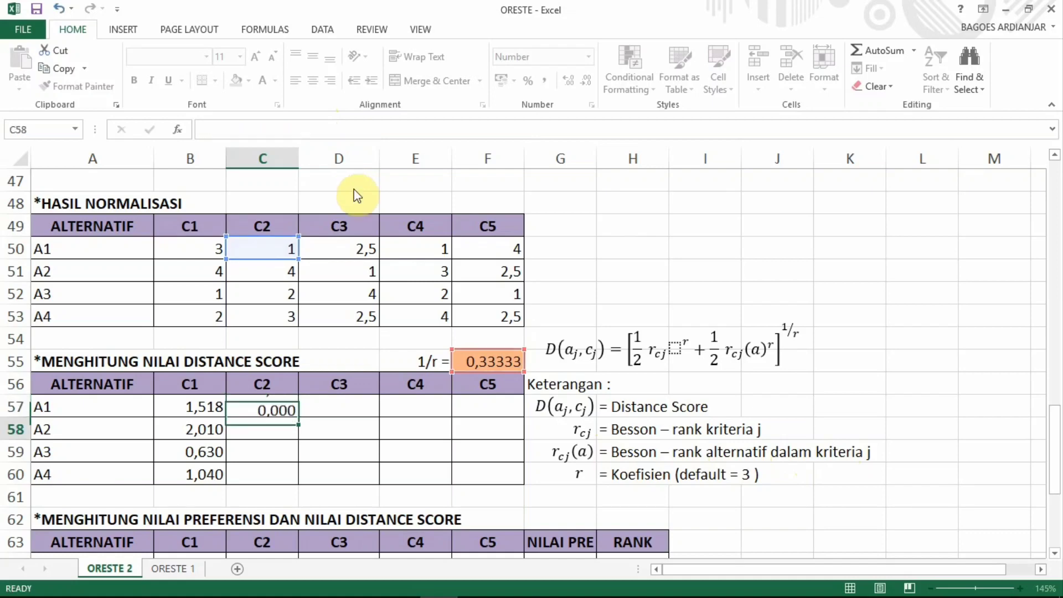
pyautogui.click(261, 408)
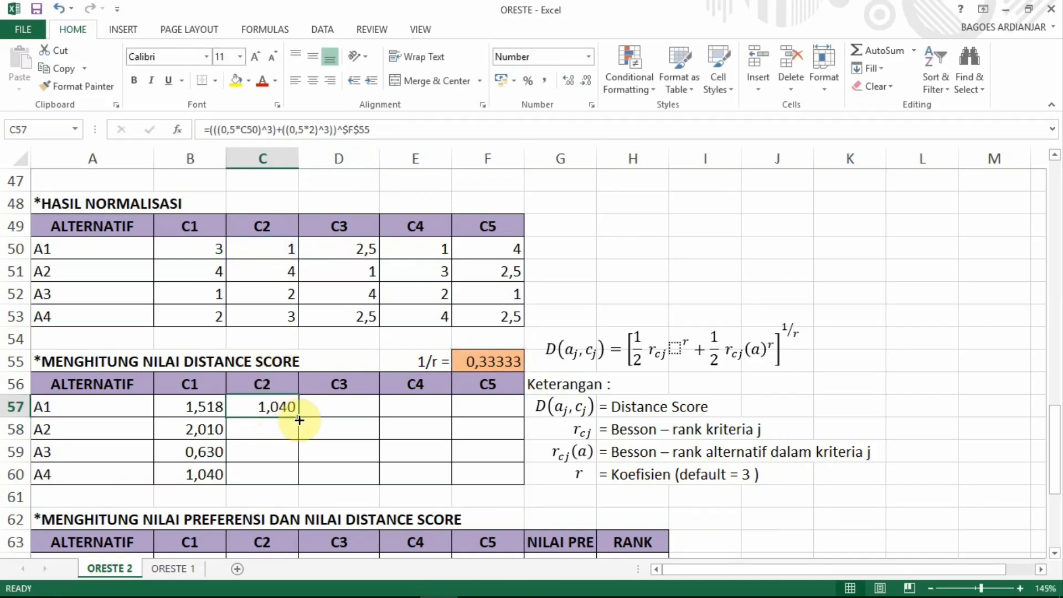
pyautogui.moveTo(299, 421); pyautogui.dragTo(288, 481)
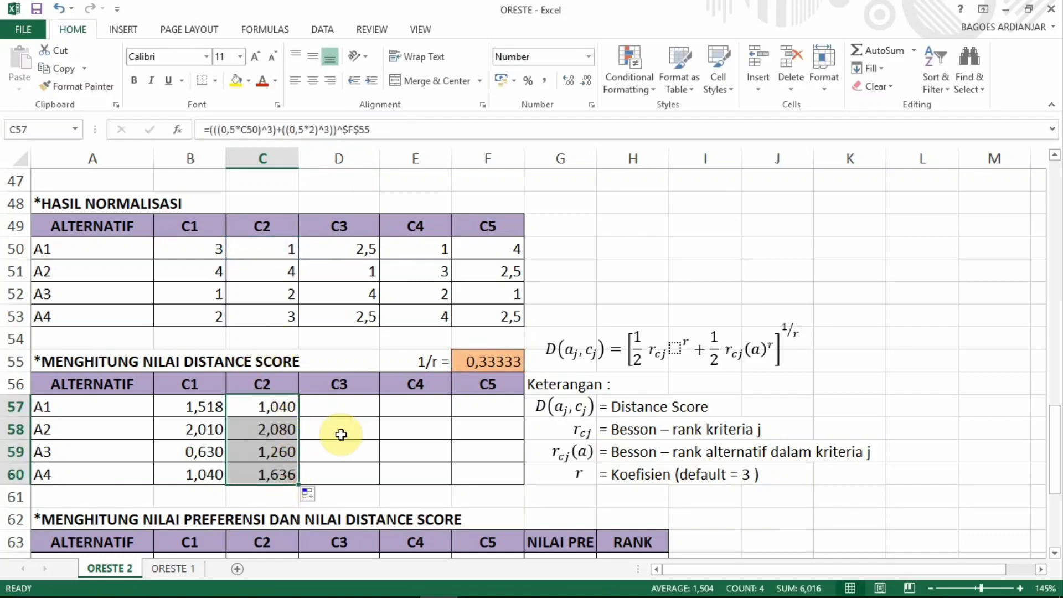
pyautogui.click(341, 435)
# Step: Copy the C57 distance score formula to D57, change its criterion rank to 3, and fill it down to D60
pyautogui.click(281, 407)
pyautogui.moveTo(300, 421); pyautogui.dragTo(347, 406)
pyautogui.click(345, 407)
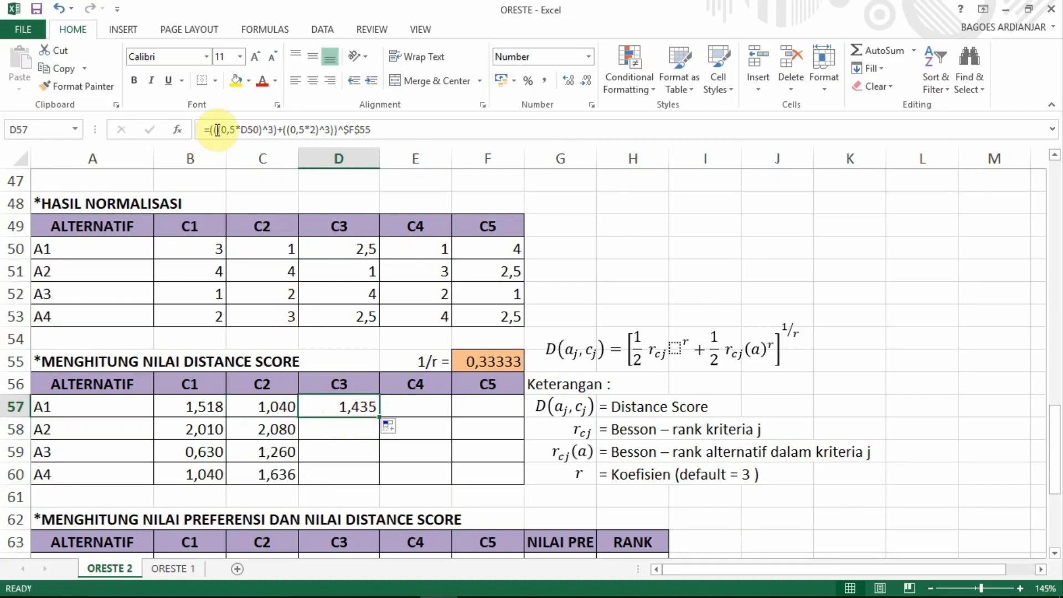
pyautogui.click(314, 131)
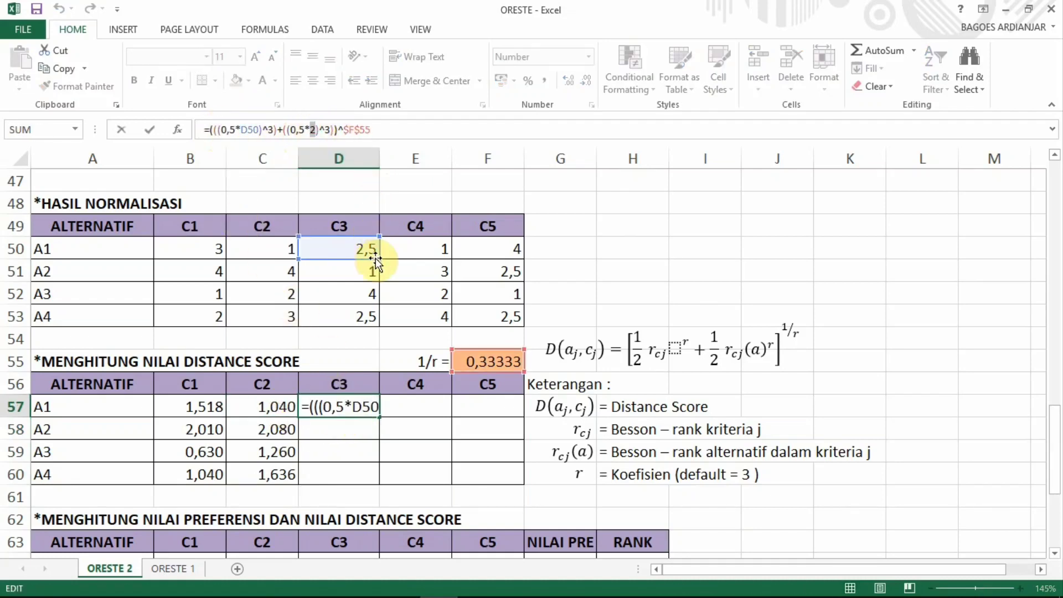
pyautogui.write('3')
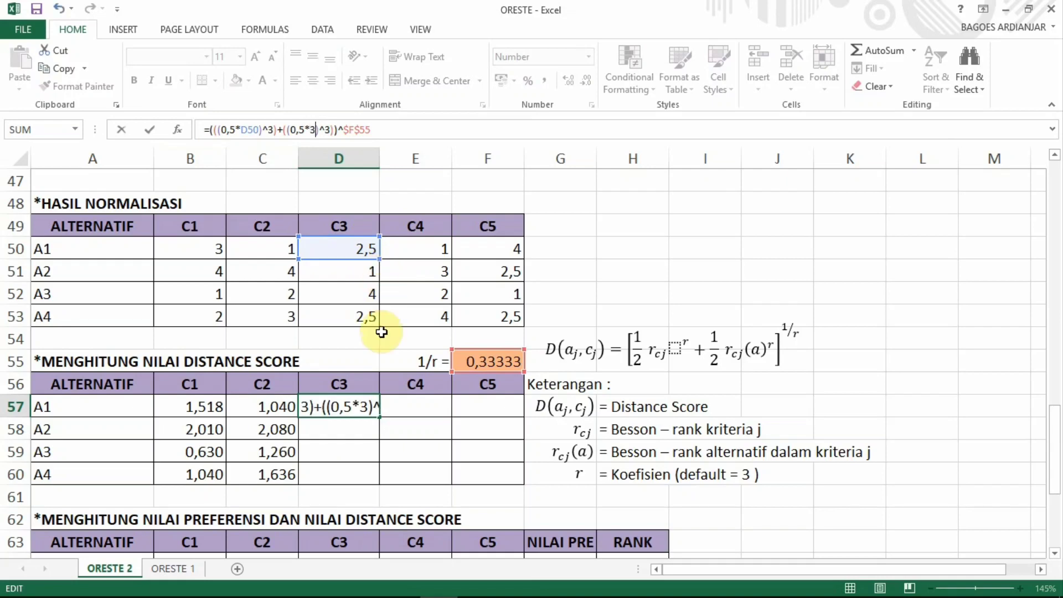
pyautogui.press('Return')
pyautogui.click(338, 408)
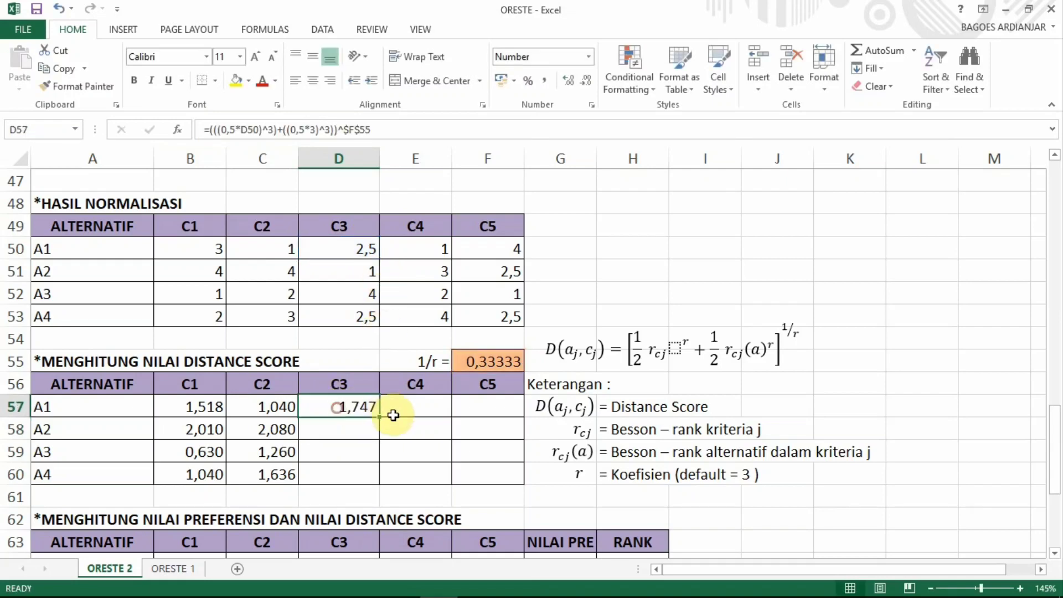
pyautogui.moveTo(380, 417); pyautogui.dragTo(373, 480)
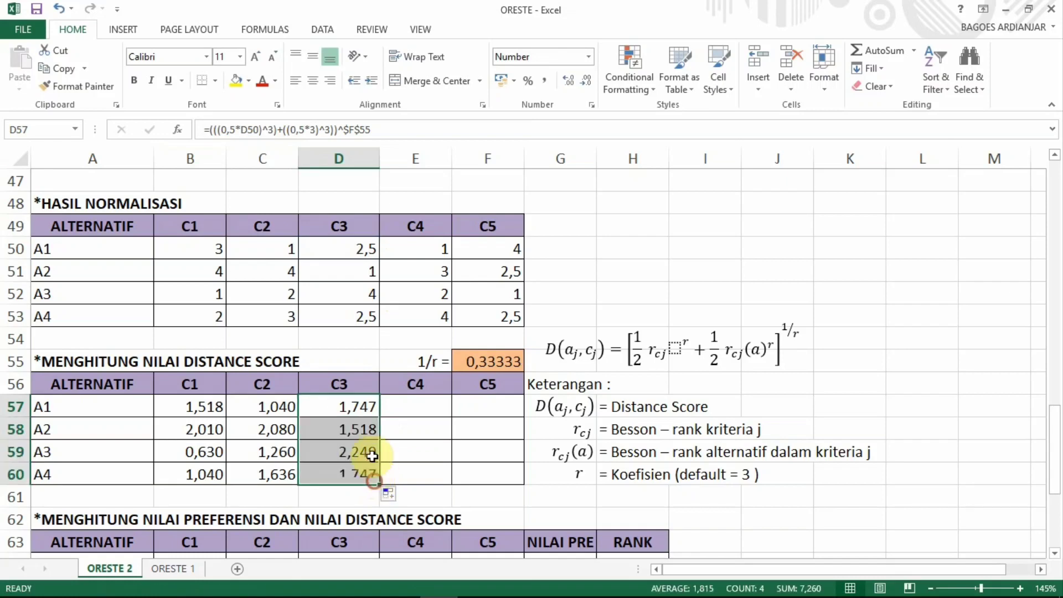
# Step: Copy the D57 distance score formula to E57, change its criterion rank to 4, and fill it down to E60
pyautogui.click(361, 407)
pyautogui.moveTo(380, 417); pyautogui.dragTo(427, 407)
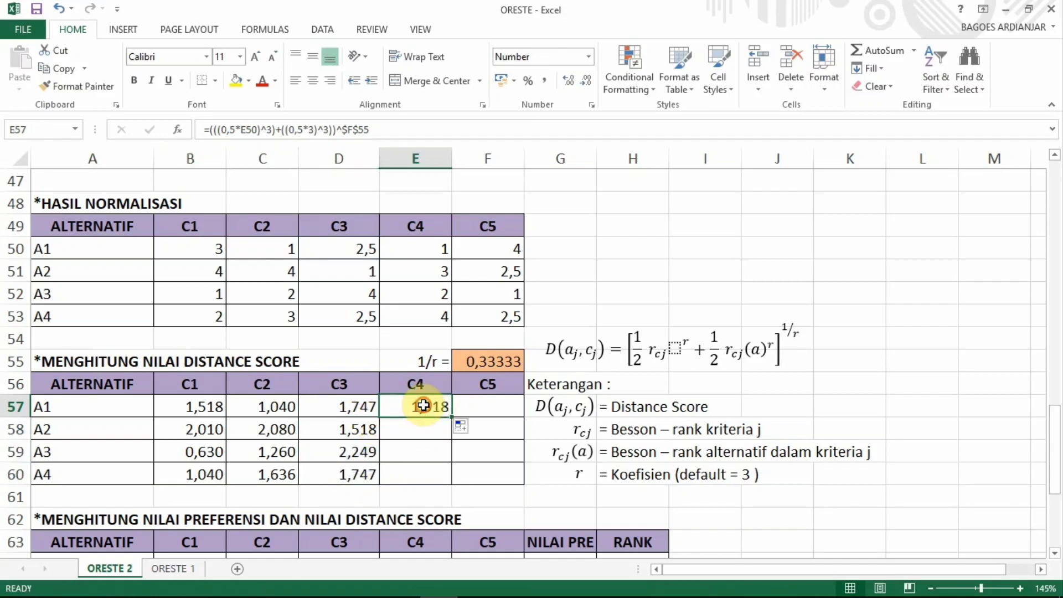
pyautogui.doubleClick(314, 132)
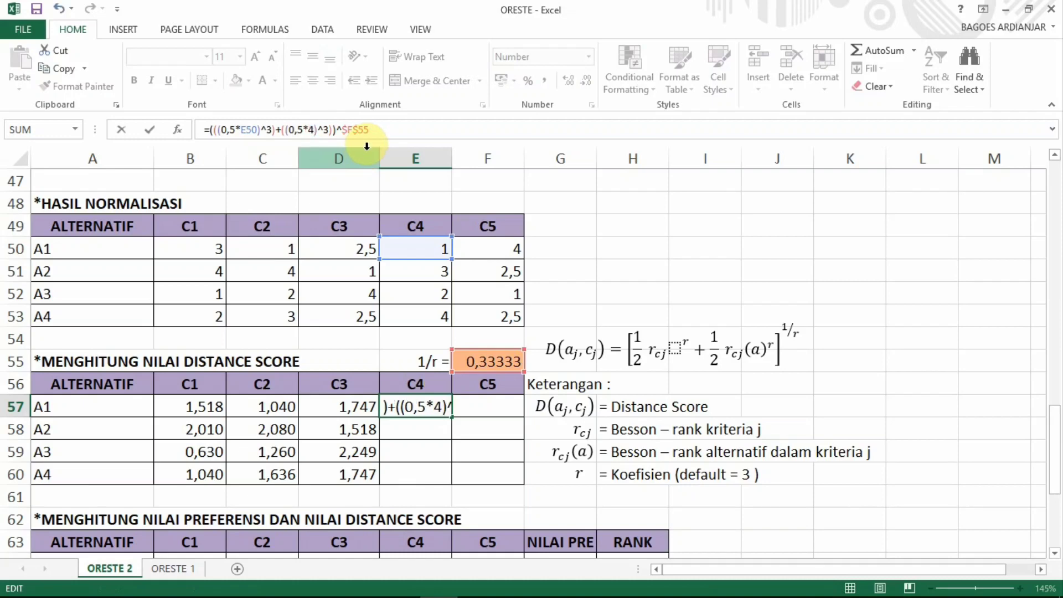
pyautogui.write('4')
pyautogui.press('Return')
pyautogui.click(434, 400)
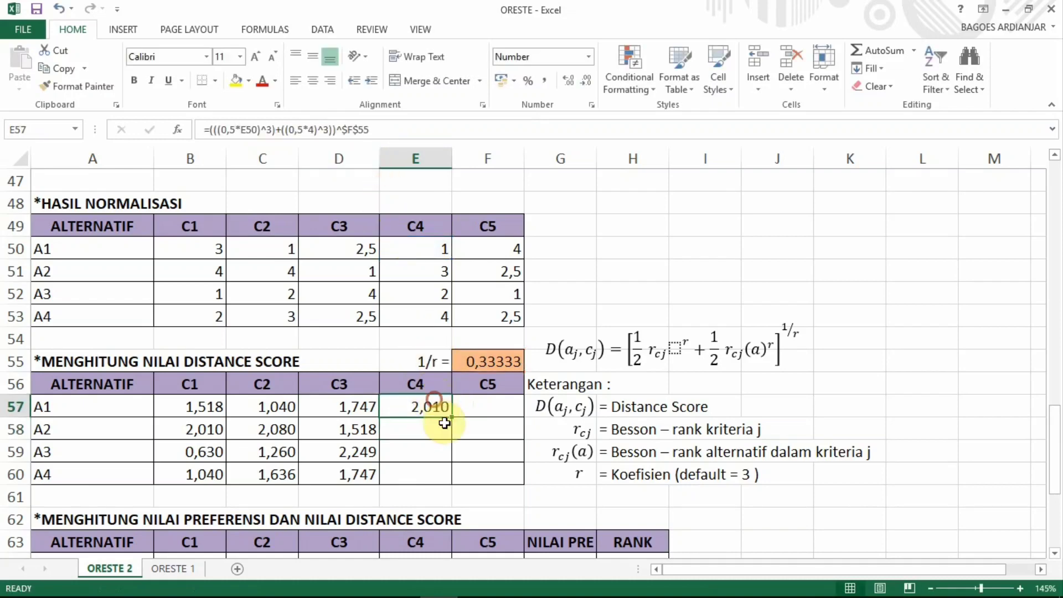
pyautogui.moveTo(444, 423); pyautogui.dragTo(438, 485)
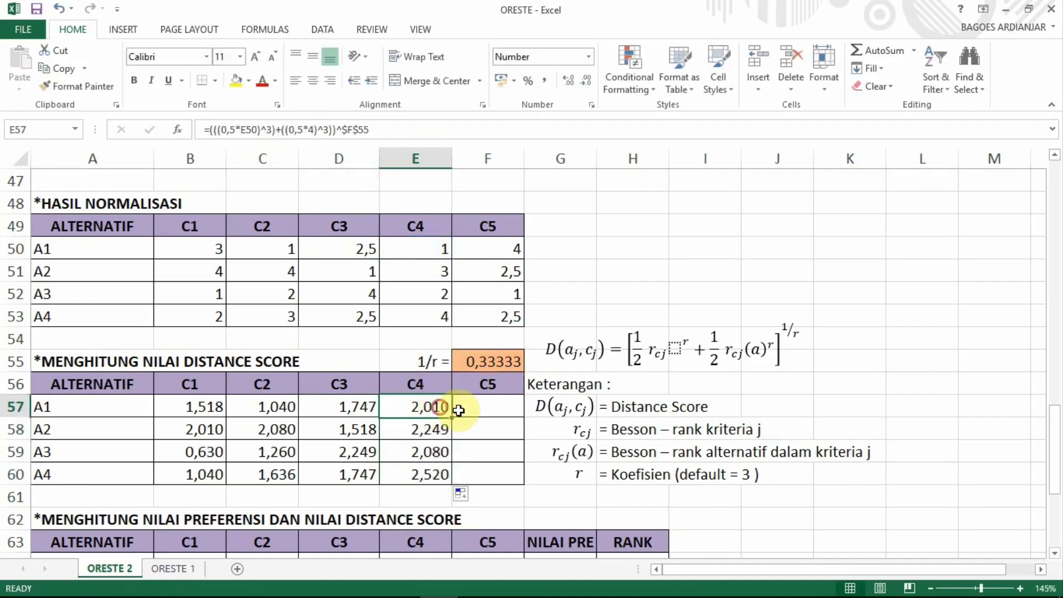
# Step: Copy the E57 distance score formula to F57, change its criterion rank to 5, and fill it down to F60
pyautogui.moveTo(459, 410); pyautogui.dragTo(503, 418)
pyautogui.click(491, 407)
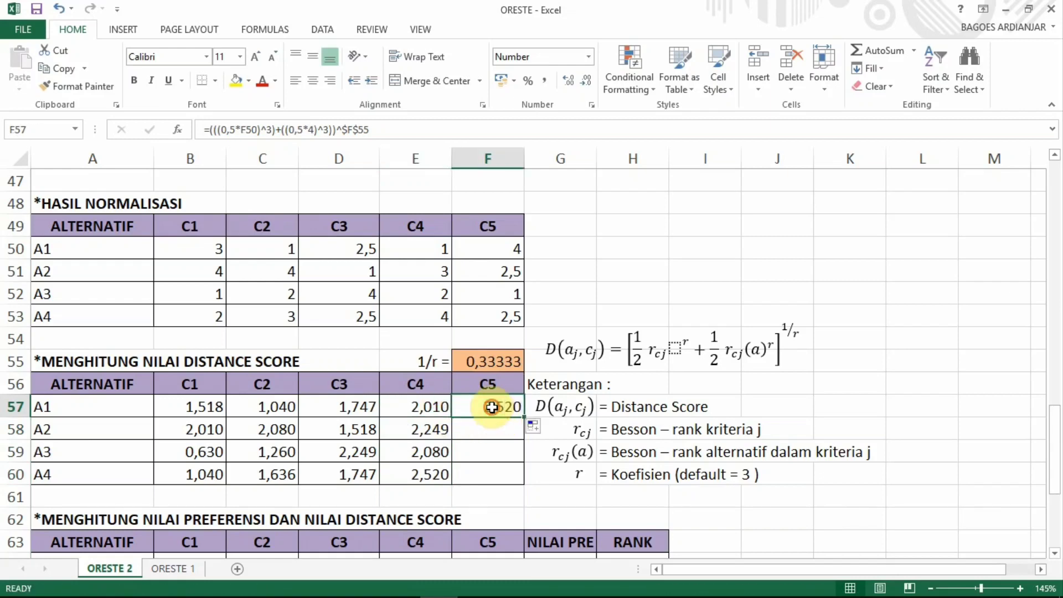
pyautogui.click(314, 129)
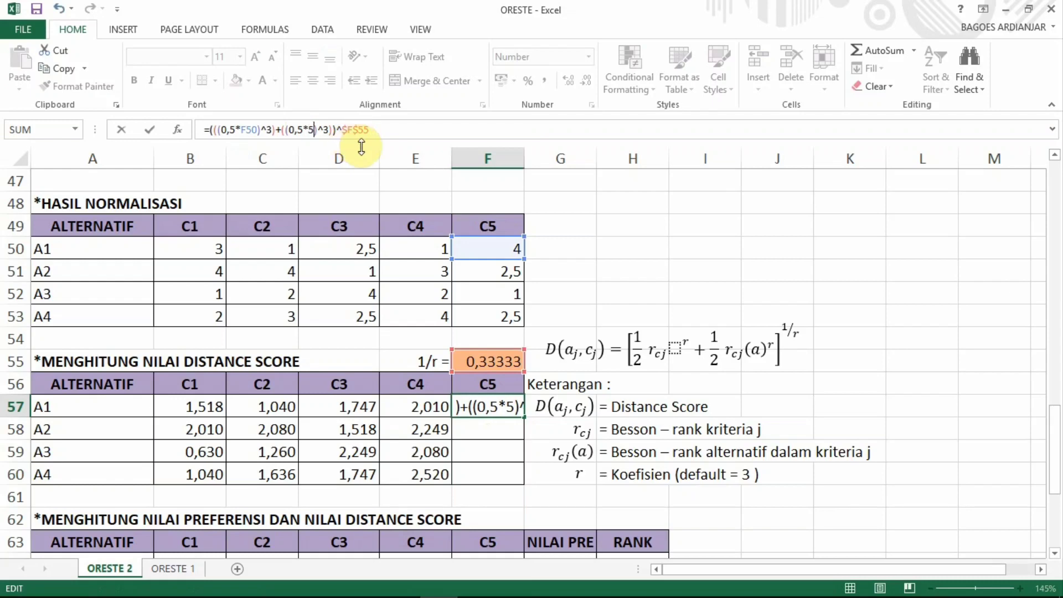
pyautogui.press('Return')
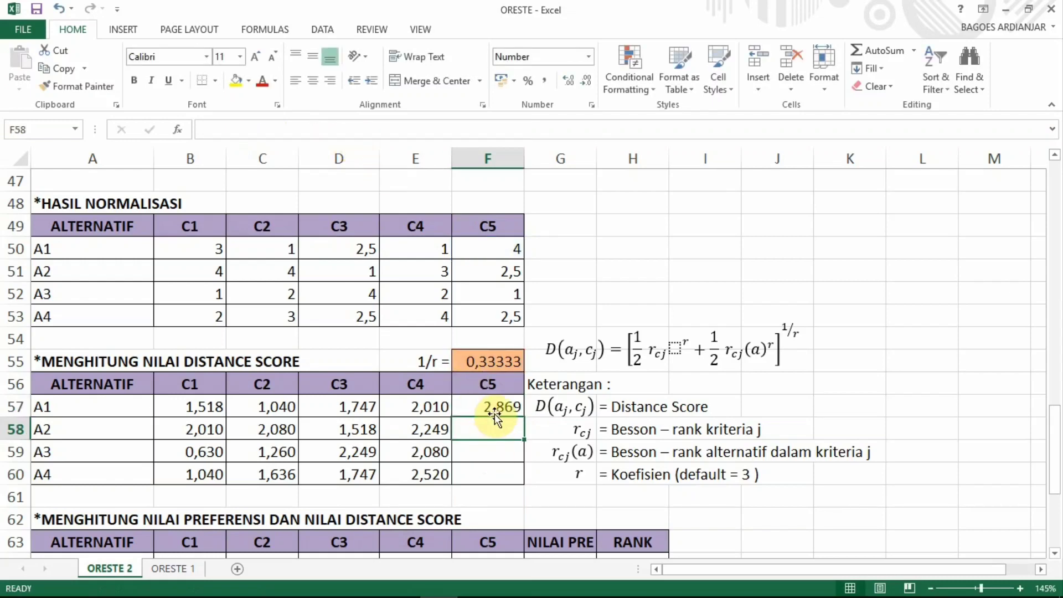
pyautogui.click(496, 408)
pyautogui.moveTo(522, 416); pyautogui.dragTo(528, 469)
pyautogui.click(536, 450)
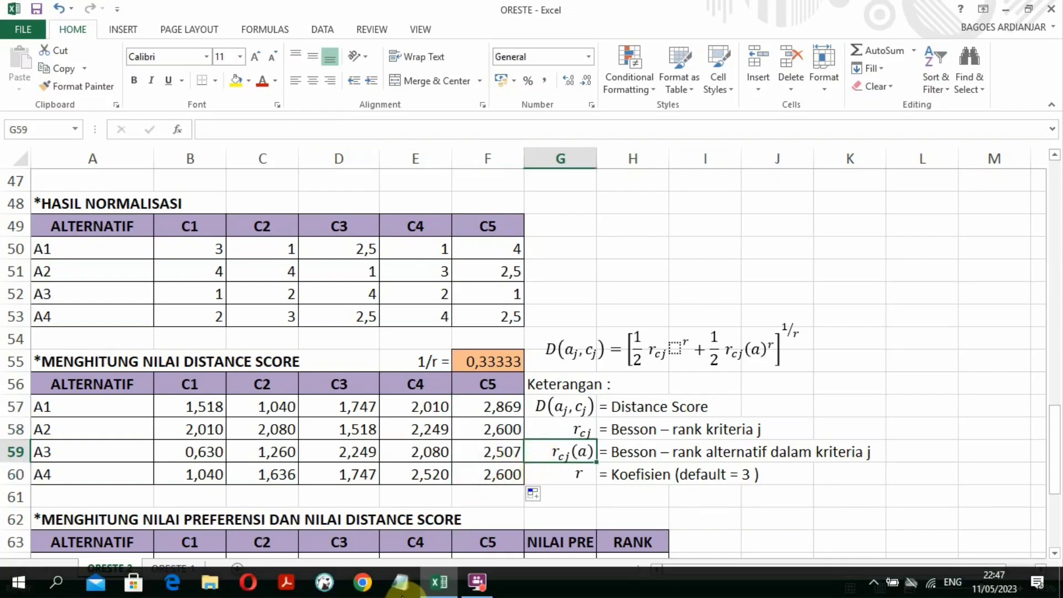
# Step: Multiply A1's C1 distance score by the C1 weight from the BOBOT row in B64, using =B57*B10
pyautogui.scroll(1, 608, 253)
pyautogui.scroll(-4, 608, 254)
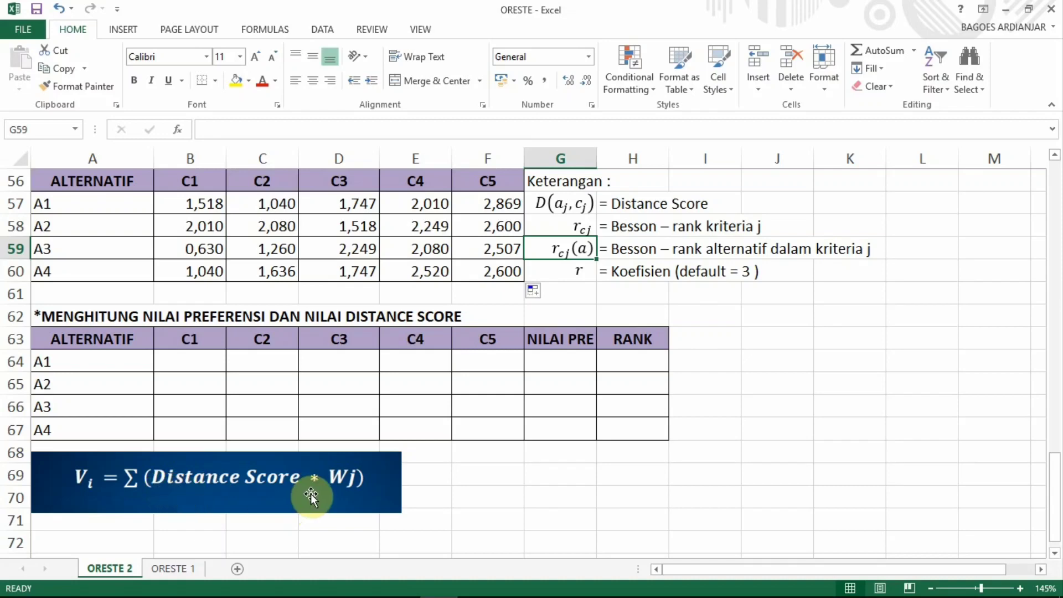
pyautogui.click(194, 363)
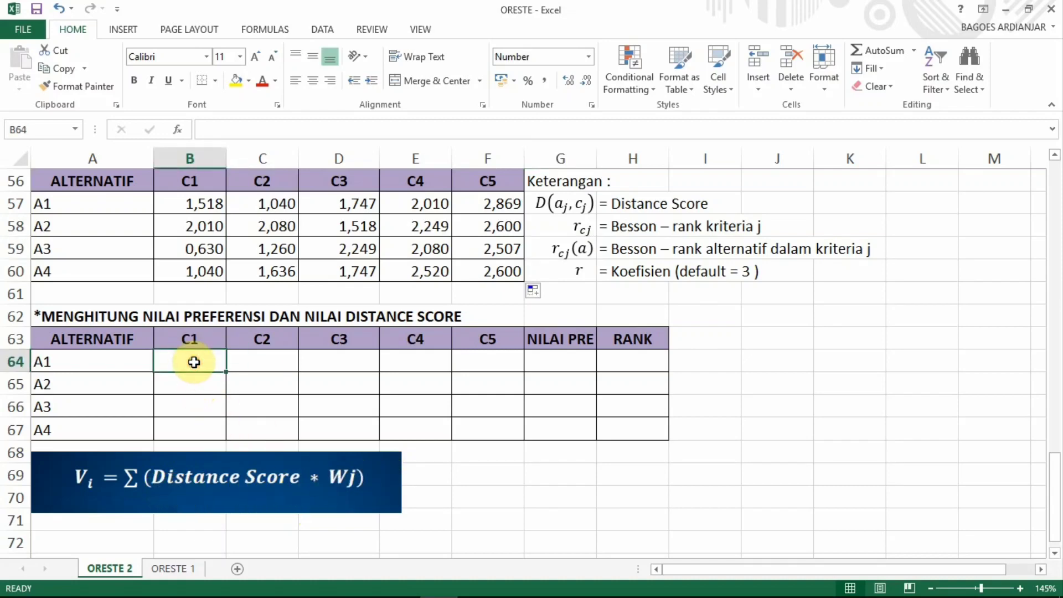
pyautogui.write('=')
pyautogui.click(205, 202)
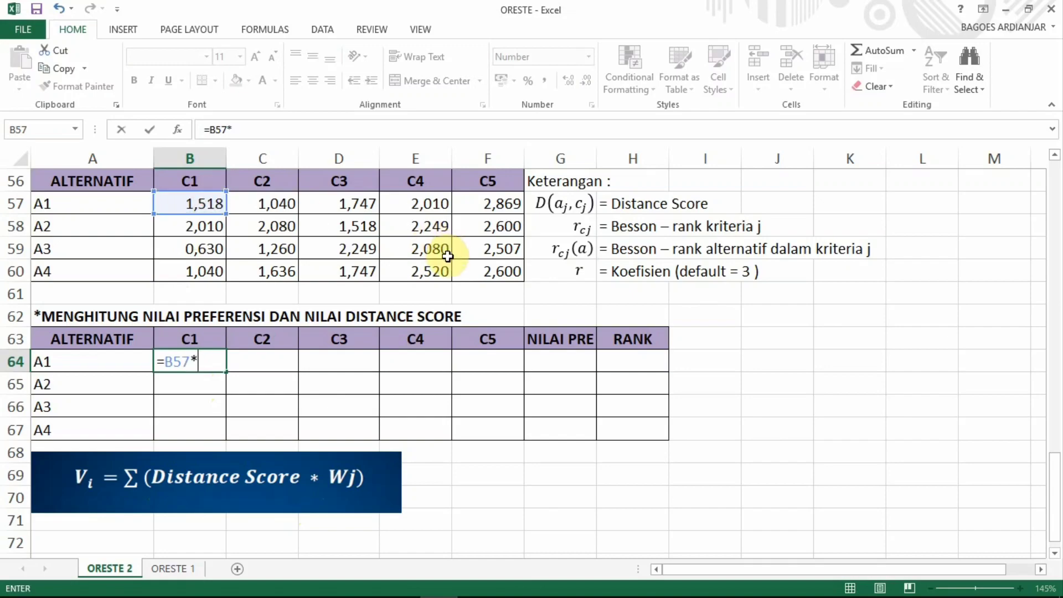
pyautogui.write('*')
pyautogui.scroll(10, 499, 284)
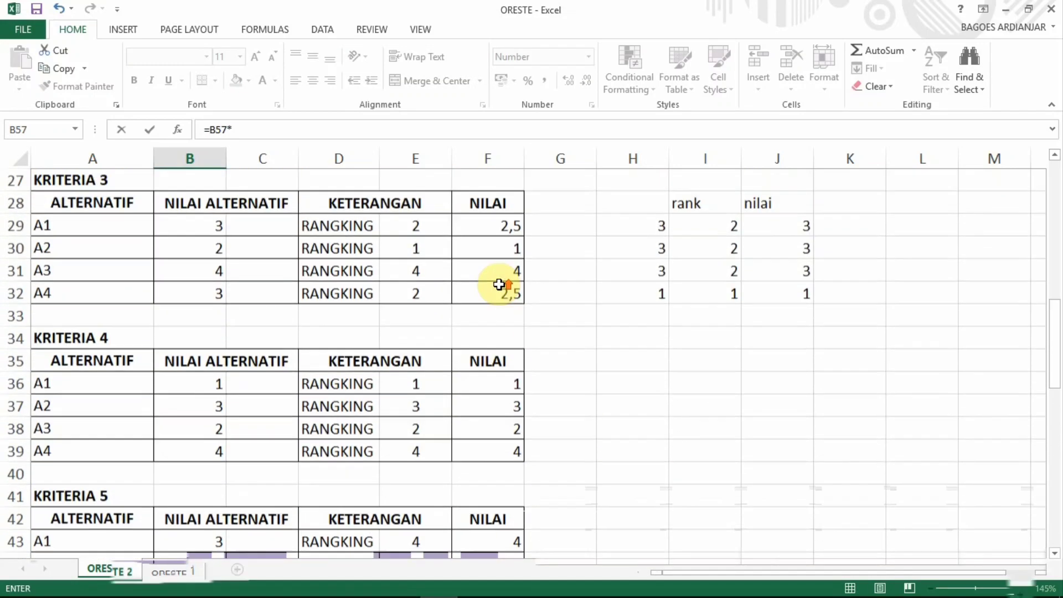
pyautogui.scroll(7, 499, 284)
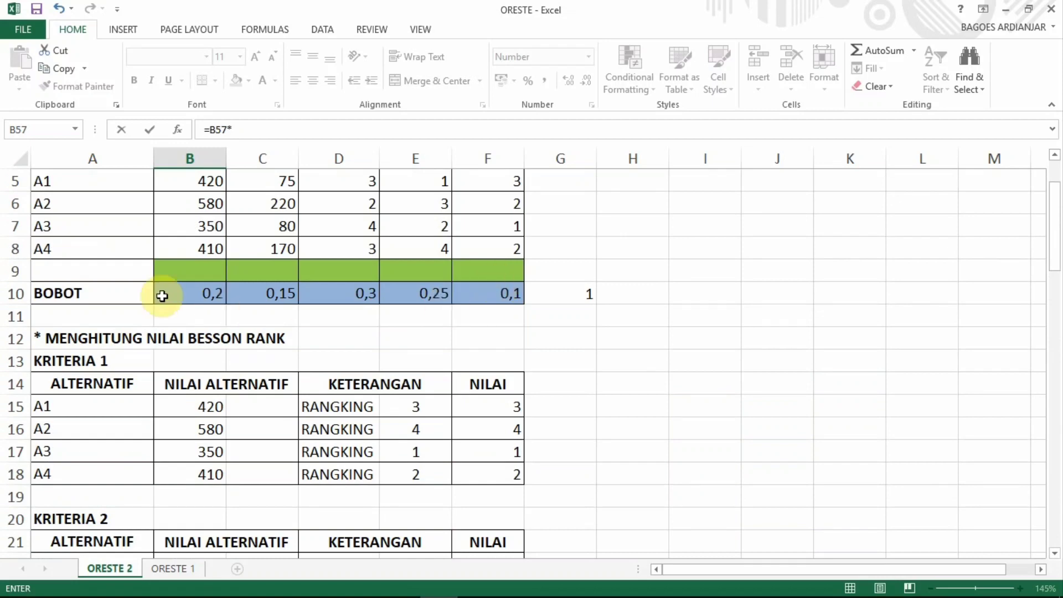
pyautogui.click(194, 296)
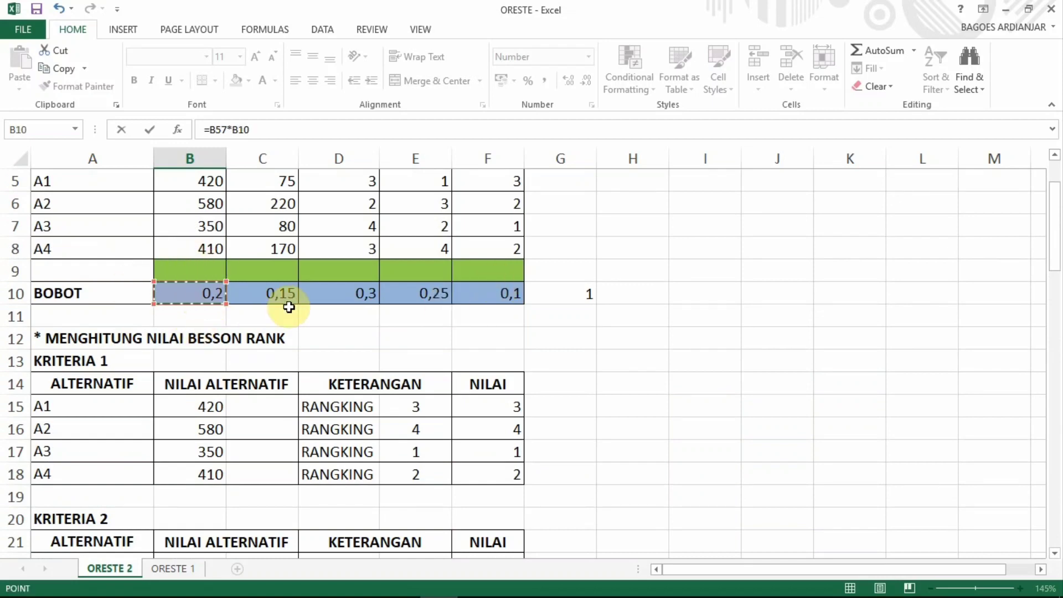
pyautogui.press('Return')
# Step: Make the weight reference in B64 absolute, giving =B57*$B$10, and fill the formula down to B67
pyautogui.click(212, 519)
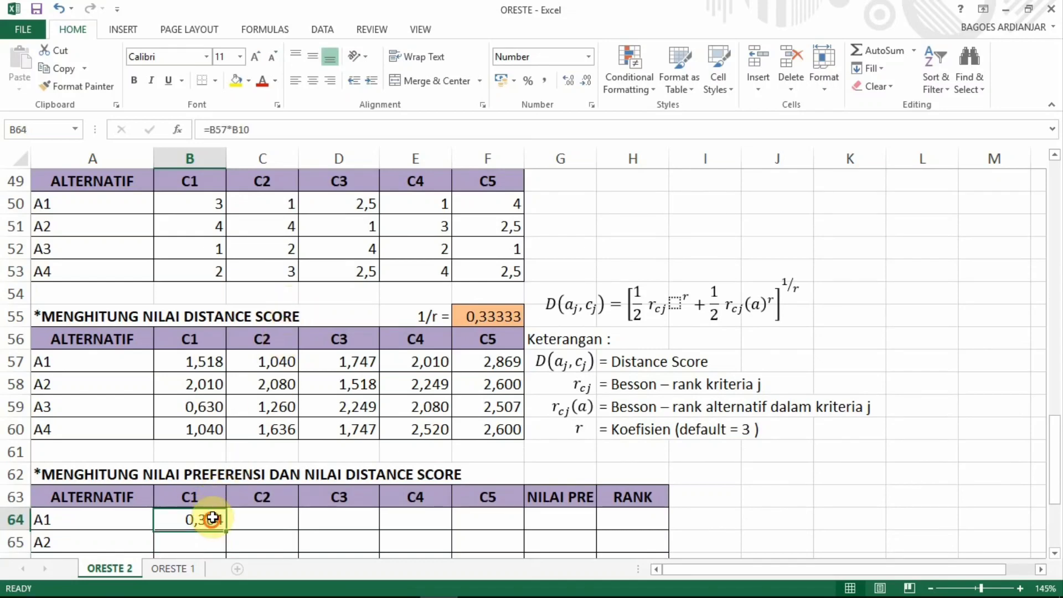
pyautogui.moveTo(233, 130); pyautogui.dragTo(311, 128)
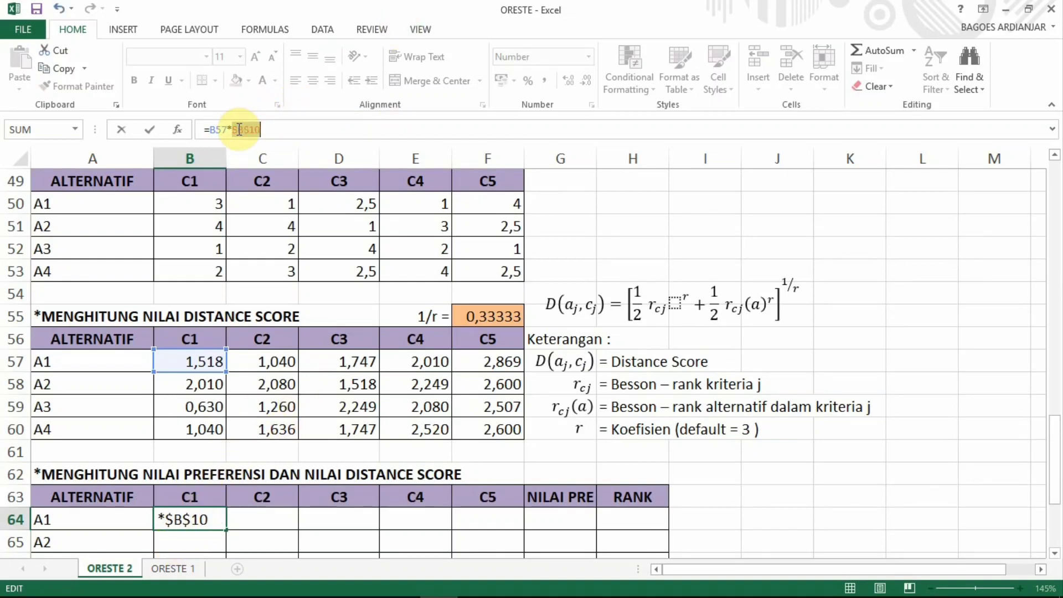
pyautogui.press('Return')
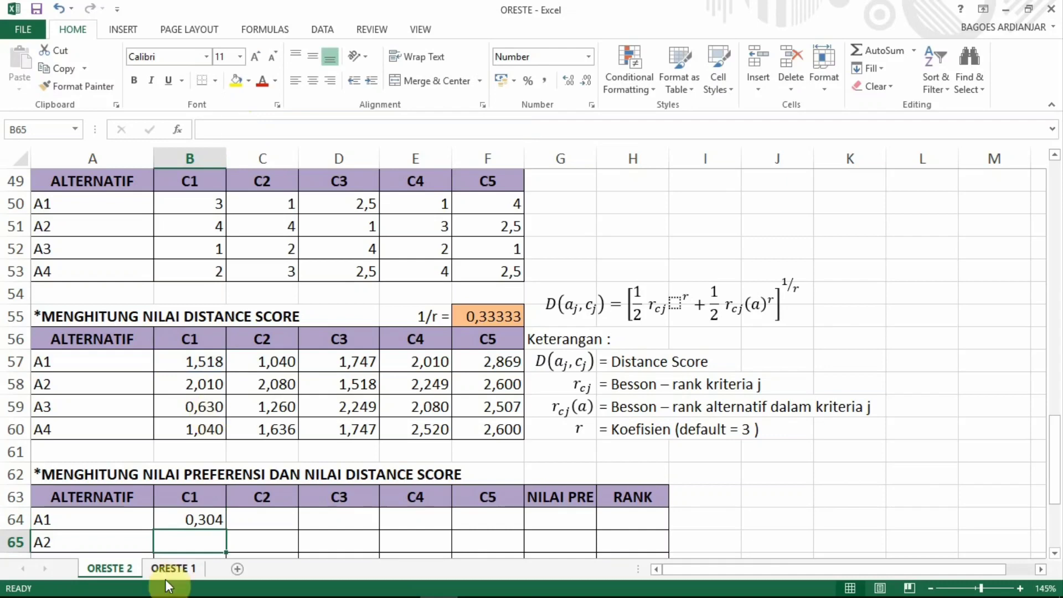
pyautogui.scroll(-2, 218, 488)
pyautogui.click(209, 387)
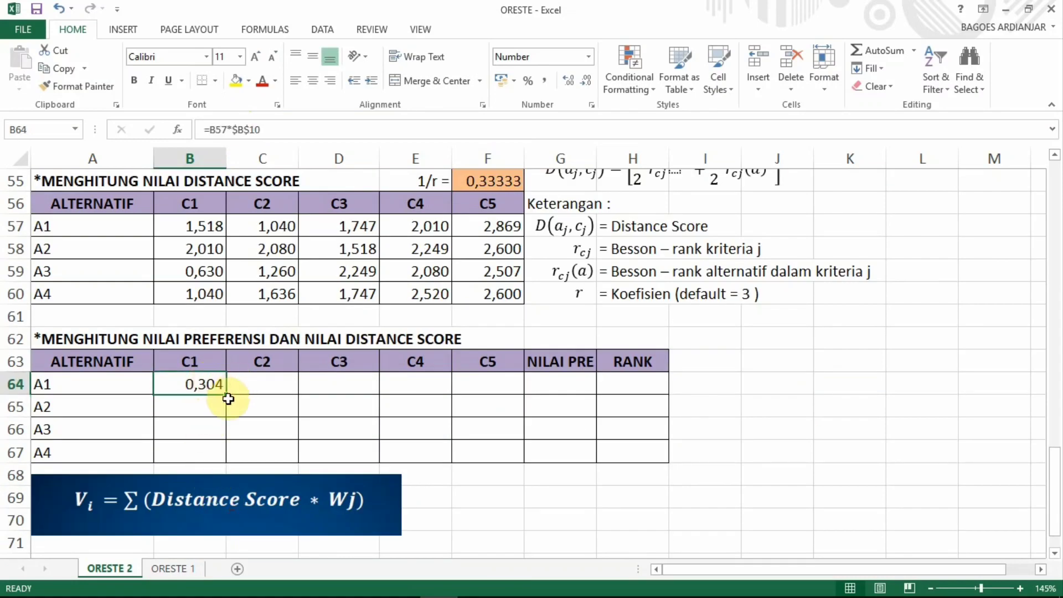
pyautogui.moveTo(224, 394); pyautogui.dragTo(215, 464)
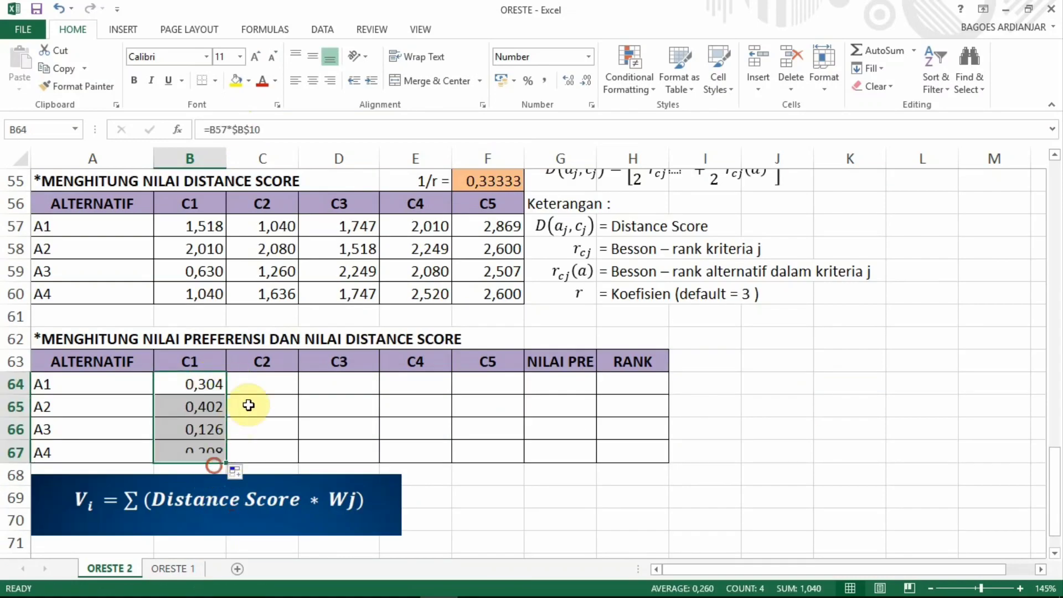
# Step: Weight A1's C2 distance score in C64 with =C57*$C$10 and fill the formula down to C67
pyautogui.click(257, 384)
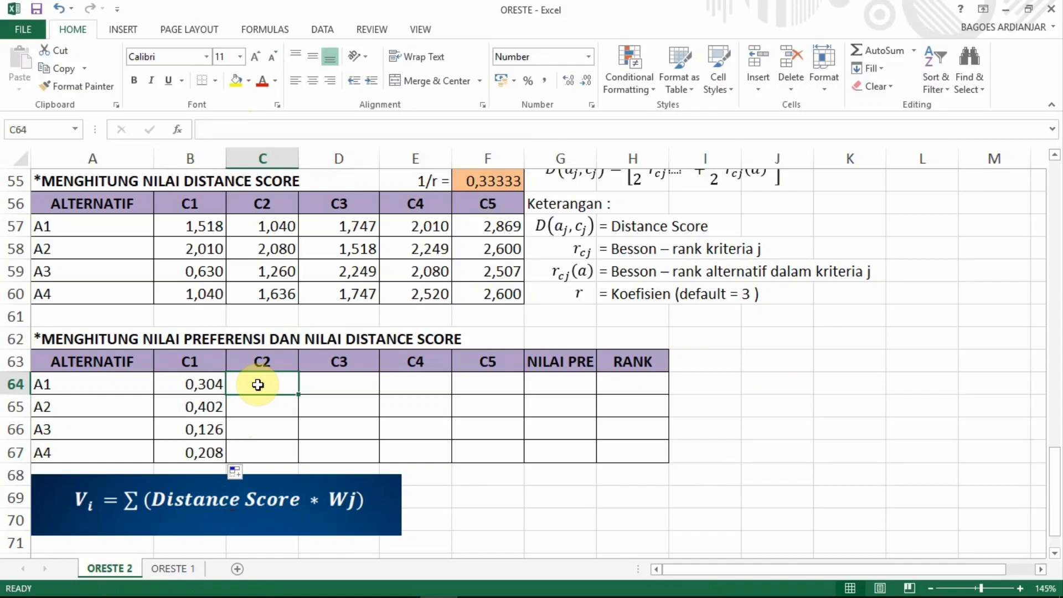
pyautogui.write('=')
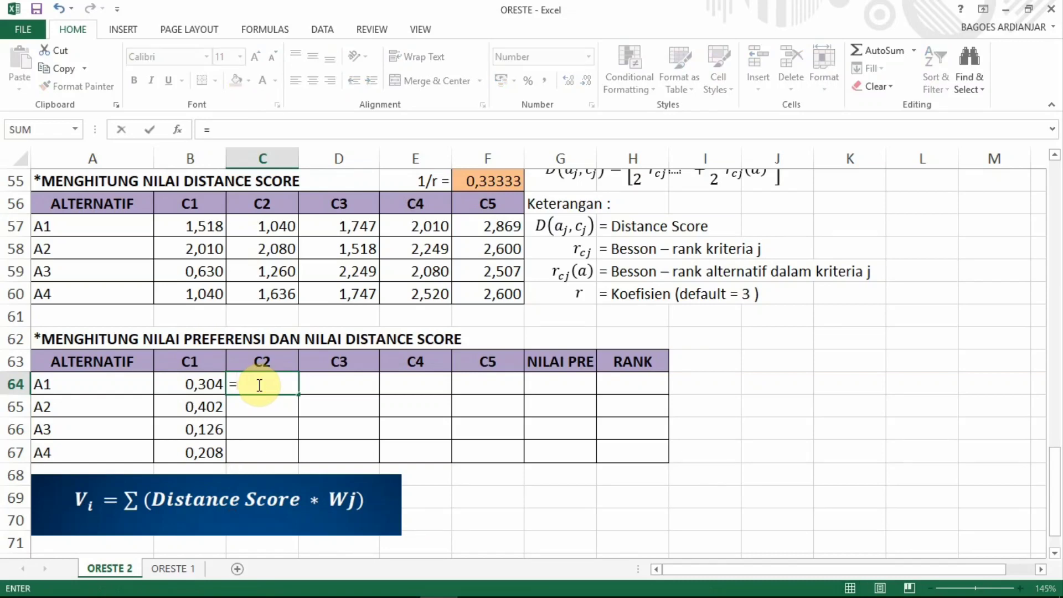
pyautogui.click(271, 226)
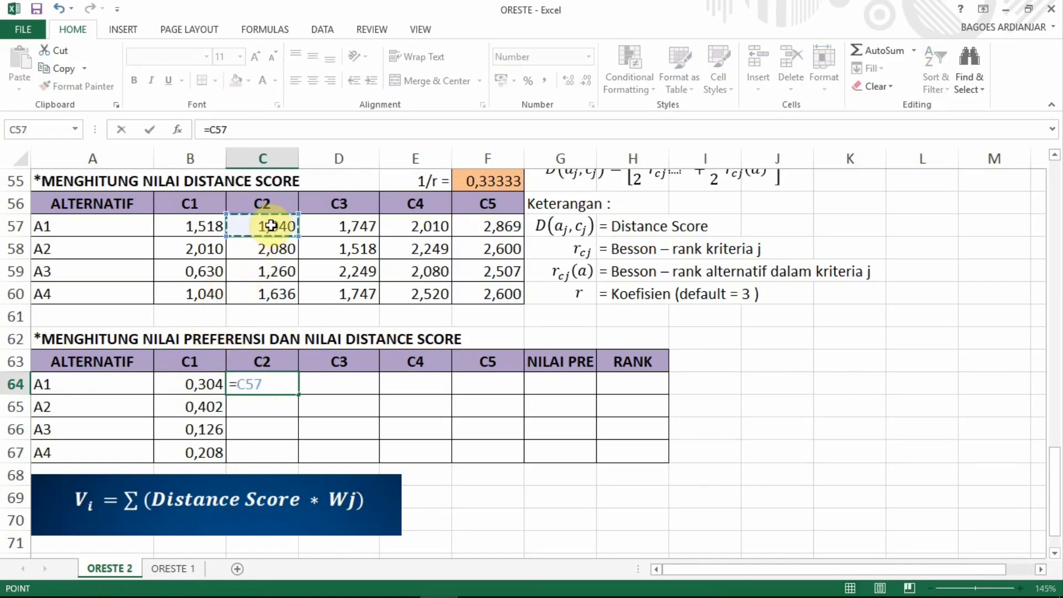
pyautogui.write('*')
pyautogui.scroll(14, 356, 294)
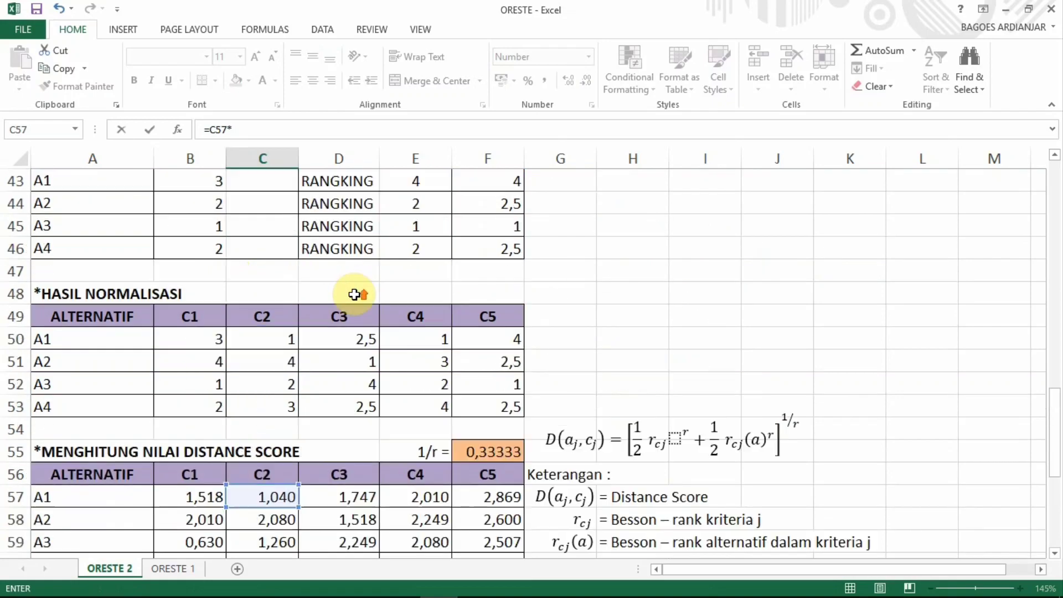
pyautogui.scroll(2, 356, 296)
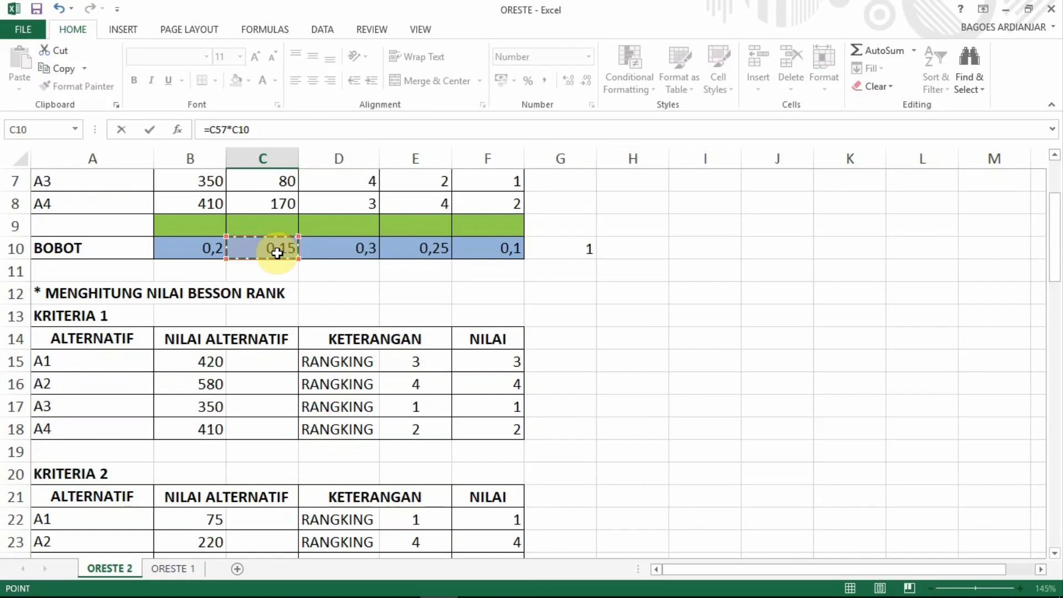
pyautogui.press('F4')
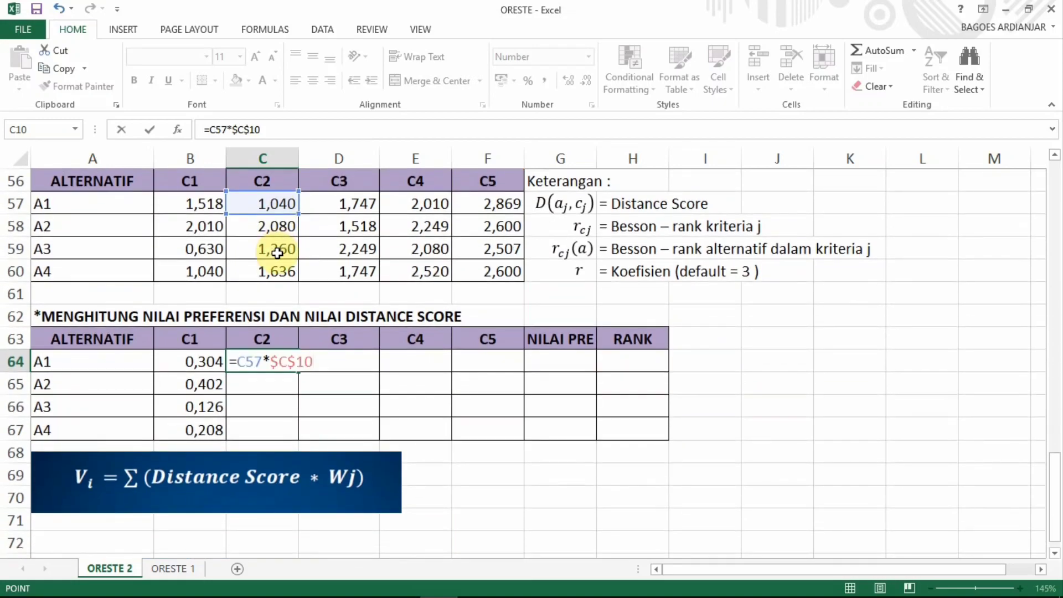
pyautogui.press('Return')
pyautogui.click(266, 354)
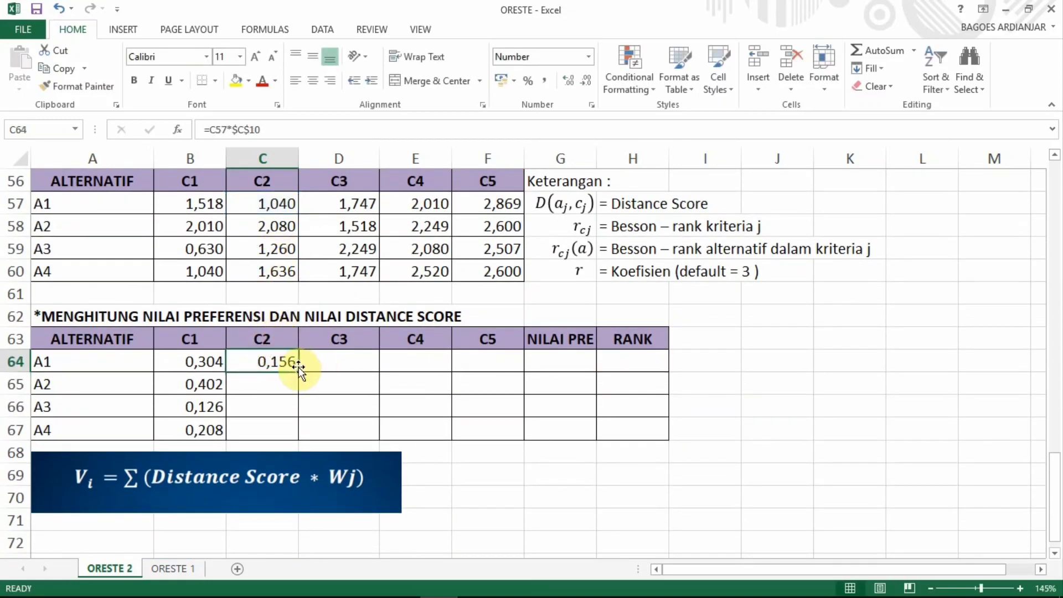
pyautogui.moveTo(294, 373); pyautogui.dragTo(286, 434)
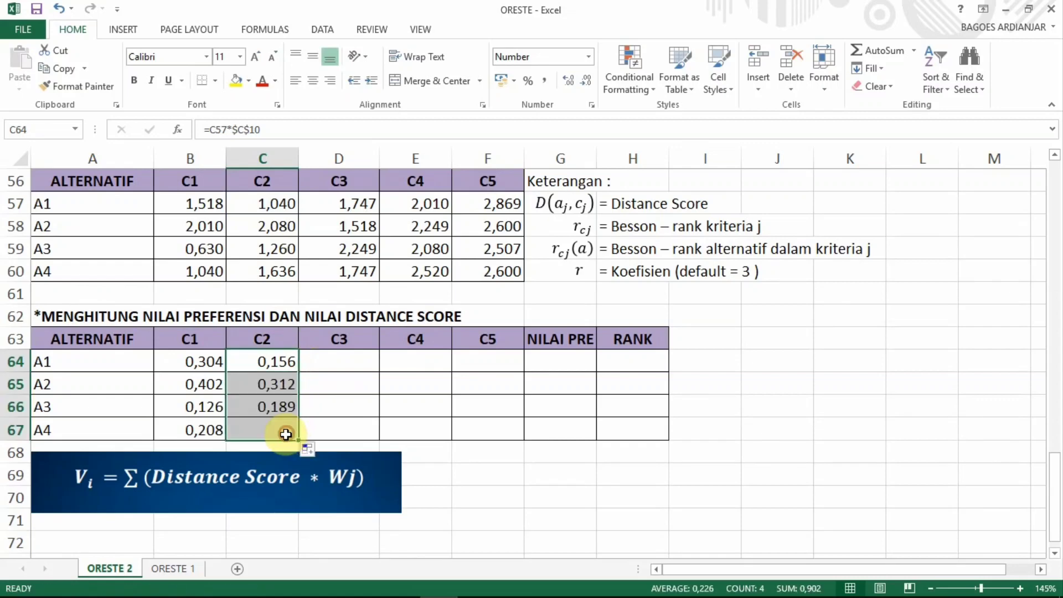
# Step: Weight A1's C3 distance score in D64 with =D57*$D$10 and fill the formula down to D67
pyautogui.click(337, 361)
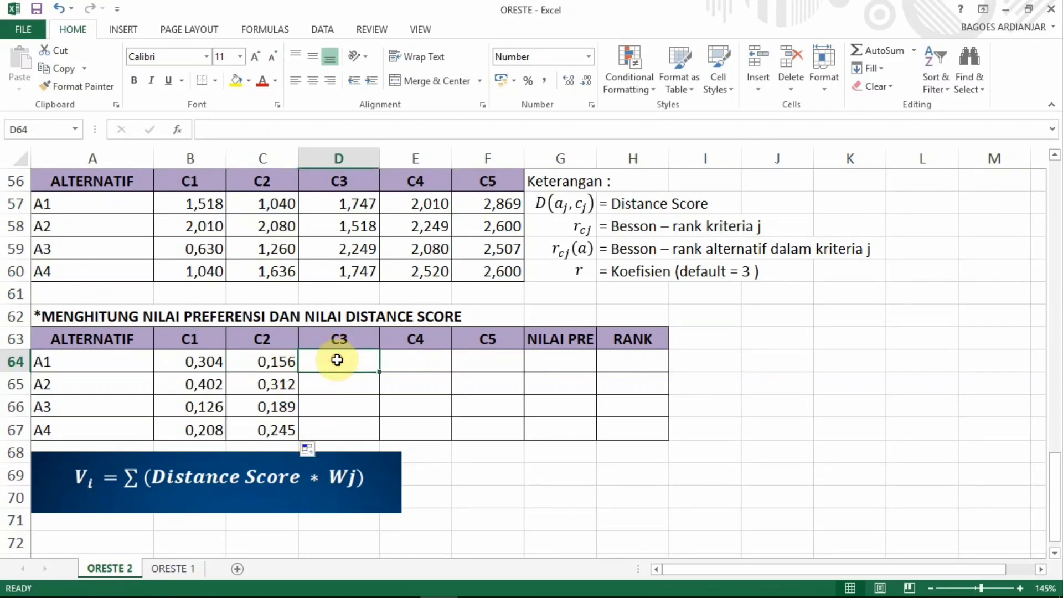
pyautogui.write('=')
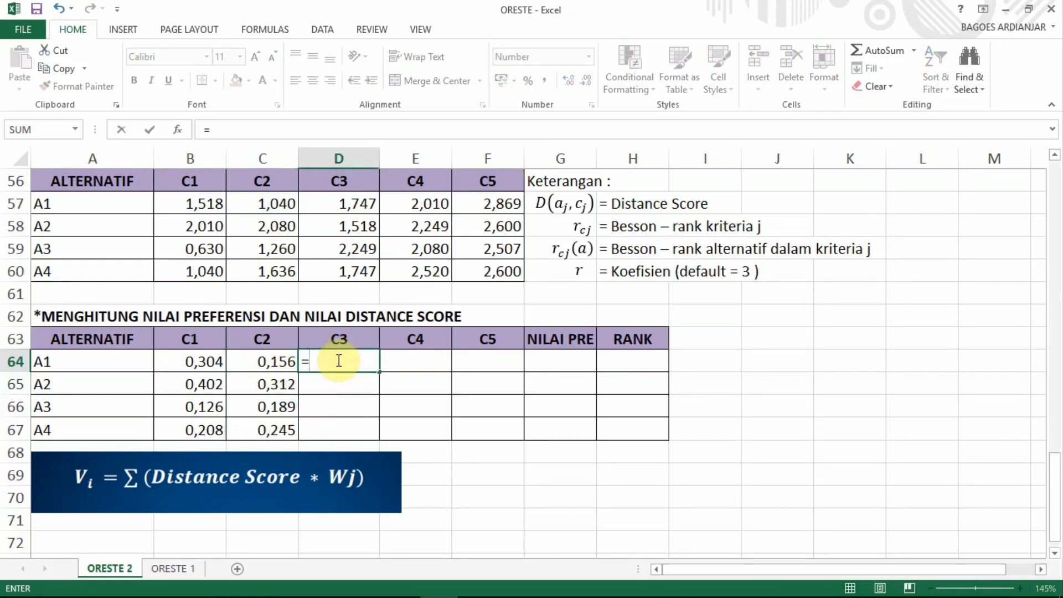
pyautogui.click(367, 202)
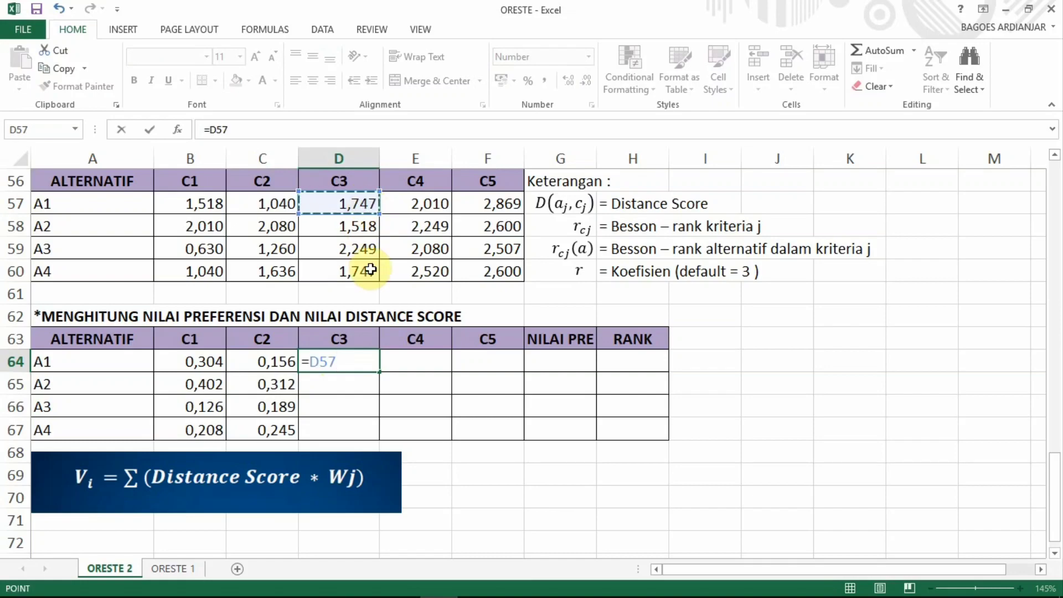
pyautogui.write('*')
pyautogui.scroll(13, 370, 270)
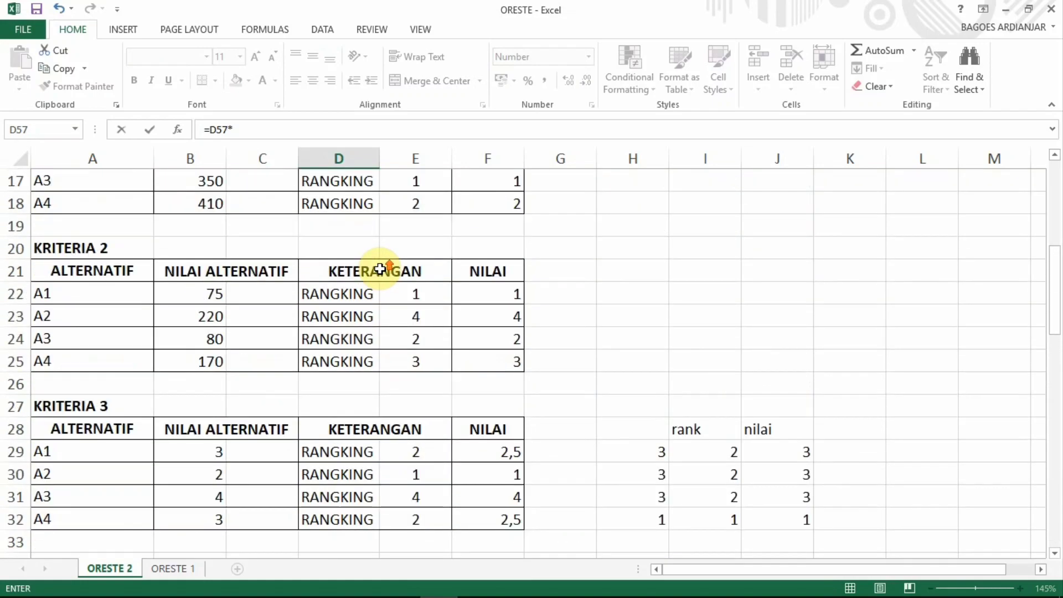
pyautogui.scroll(3, 380, 269)
pyautogui.click(366, 227)
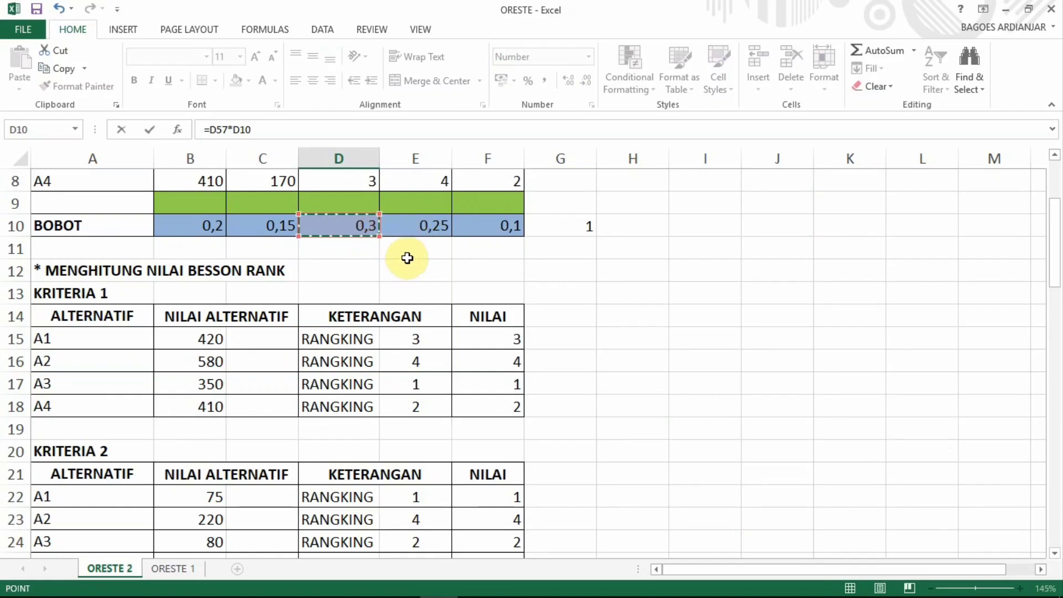
pyautogui.press('F4')
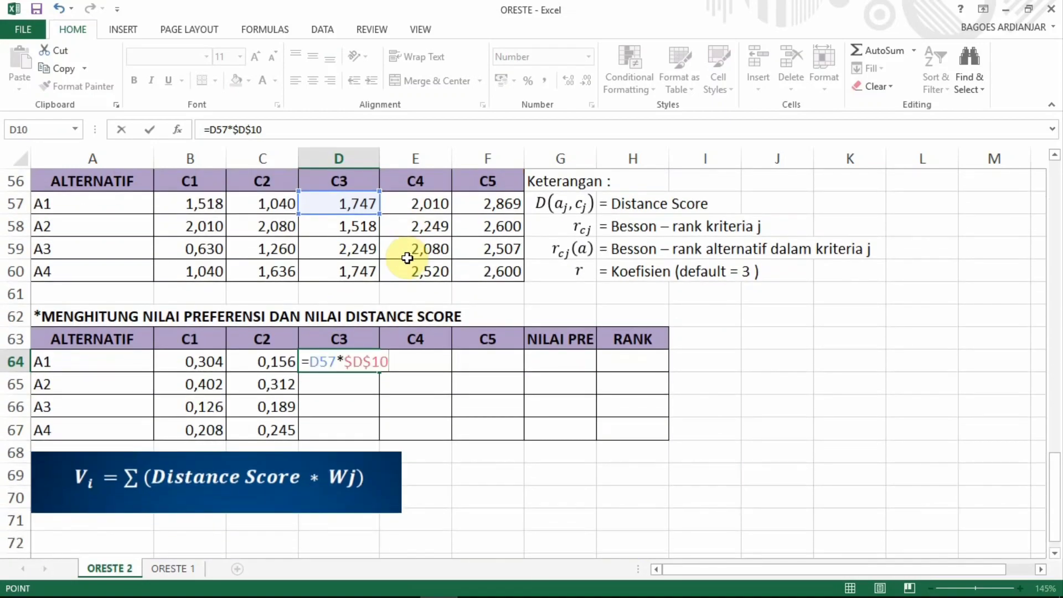
pyautogui.press('Return')
pyautogui.click(347, 361)
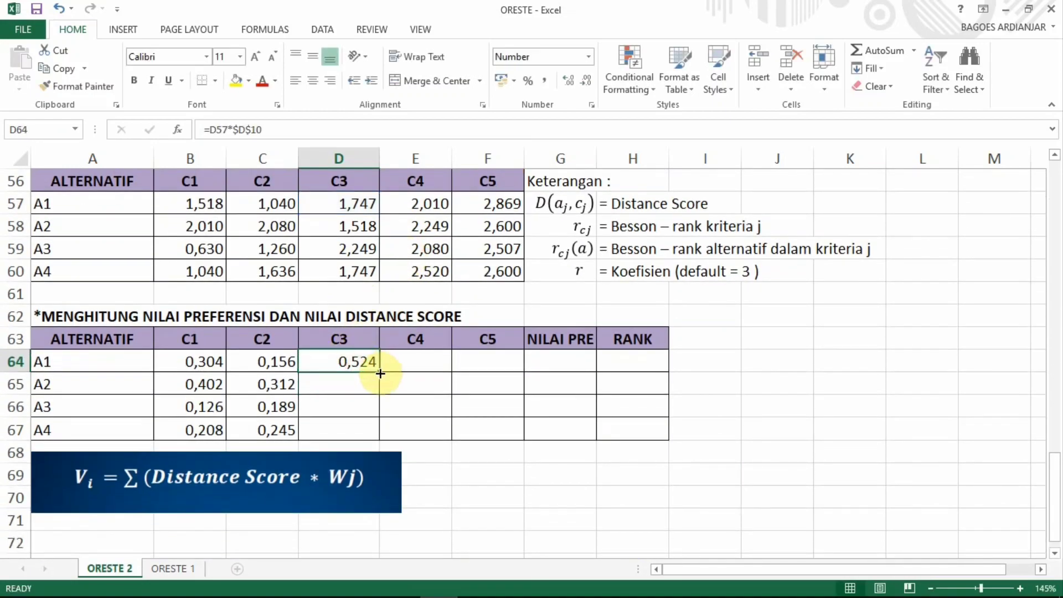
pyautogui.moveTo(377, 393); pyautogui.dragTo(368, 440)
# Step: Weight A1's C4 distance score in E64 with =E57*$E$10 and fill the formula down to E67
pyautogui.click(423, 363)
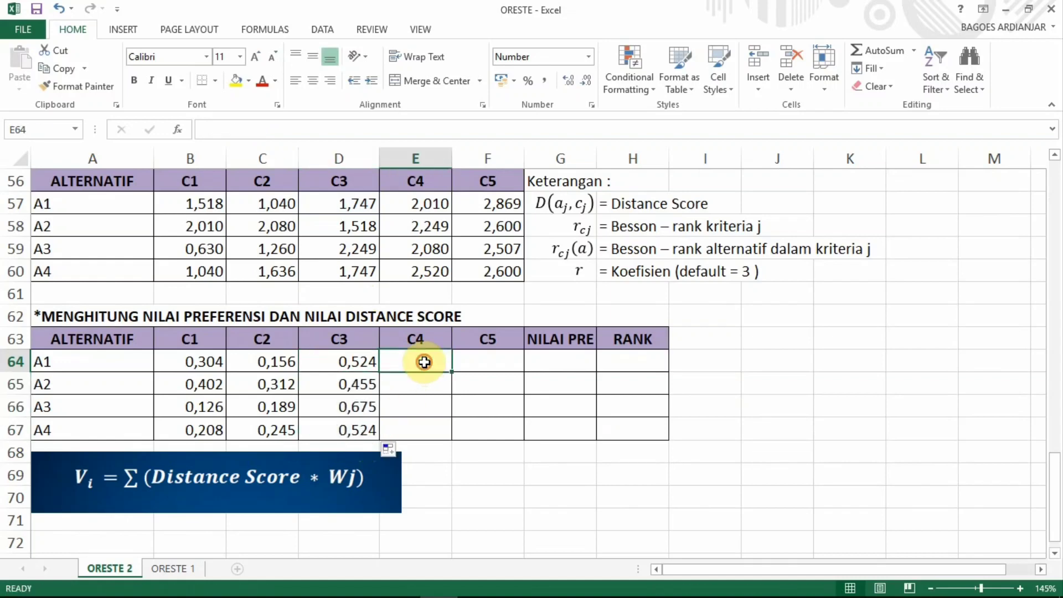
pyautogui.write('=')
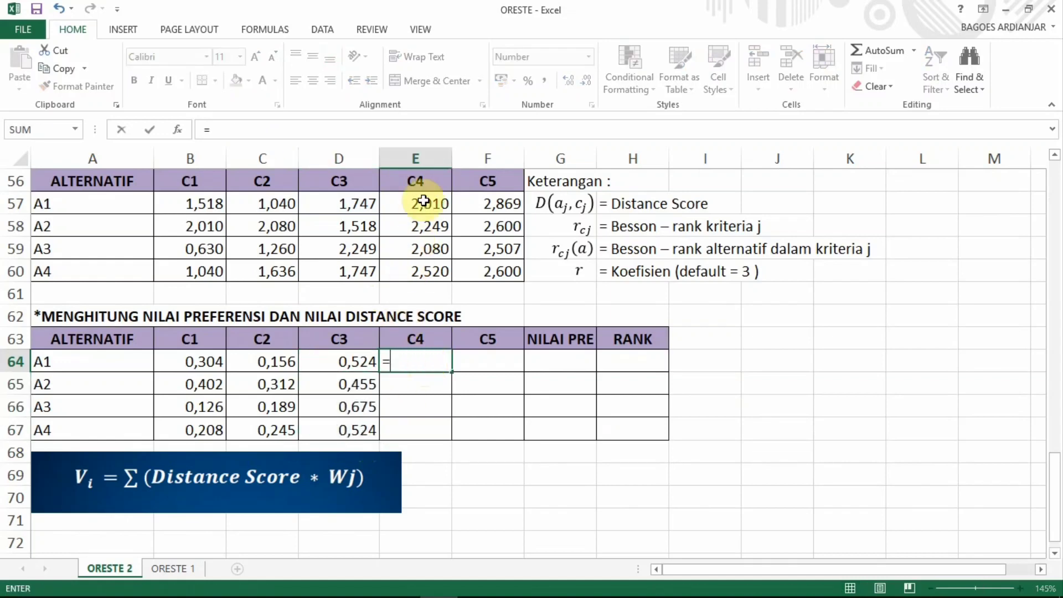
pyautogui.click(426, 201)
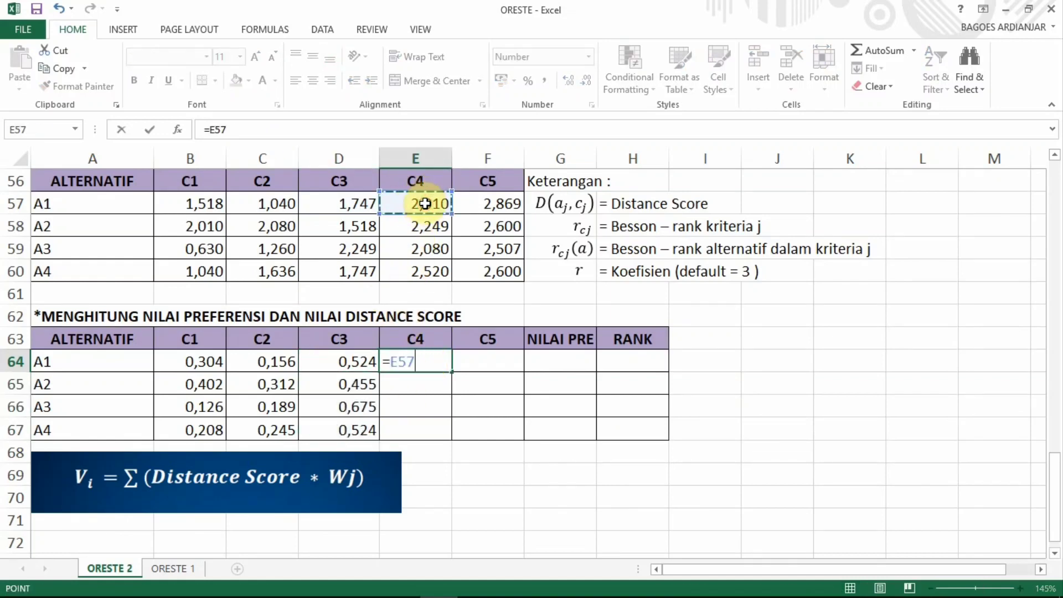
pyautogui.write('*')
pyautogui.scroll(12, 520, 251)
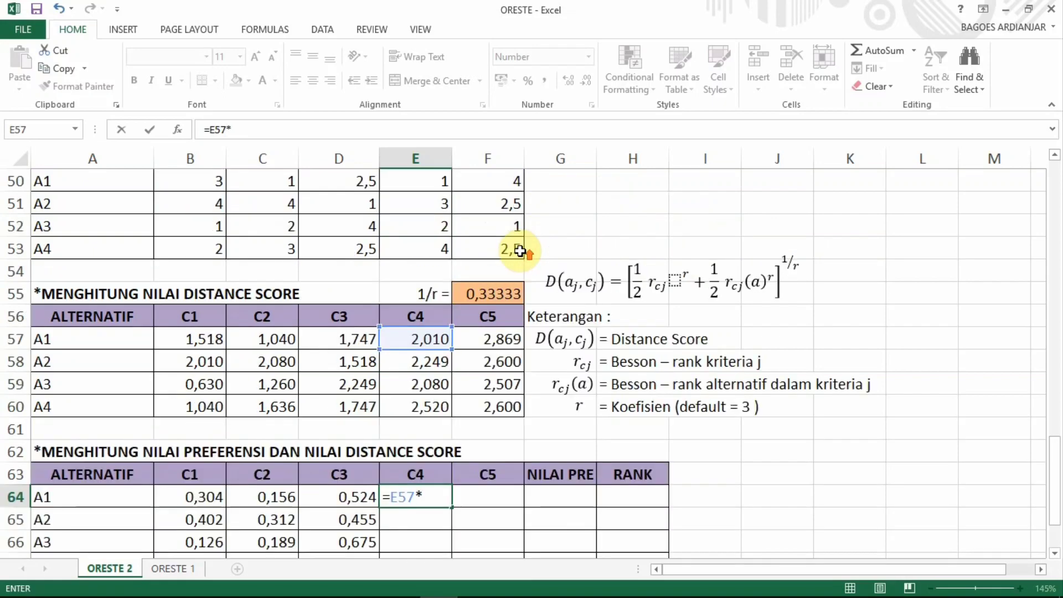
pyautogui.scroll(6, 389, 257)
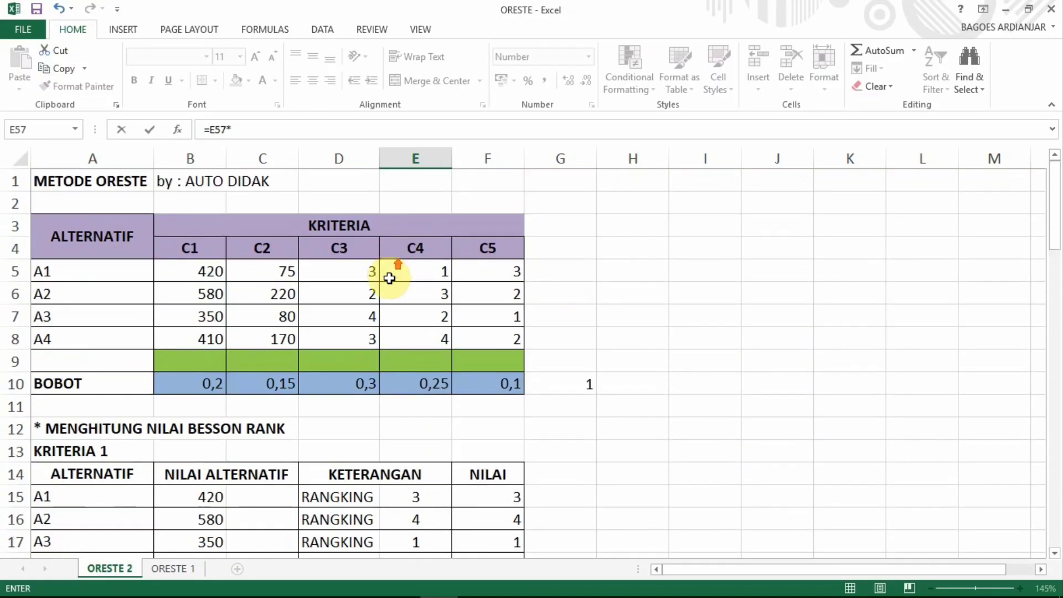
pyautogui.click(433, 386)
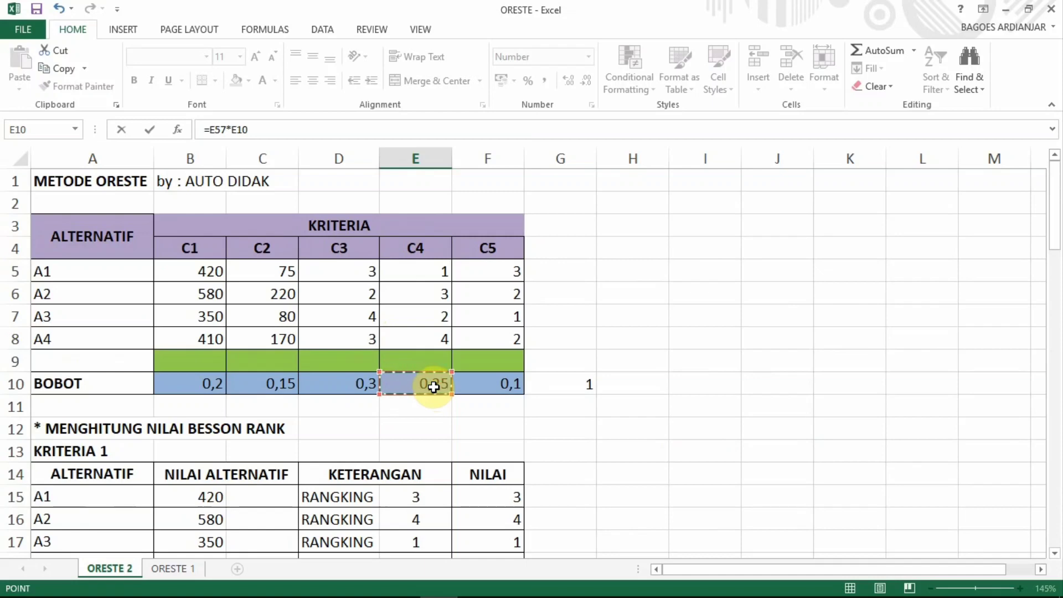
pyautogui.press('F4')
pyautogui.press('Return')
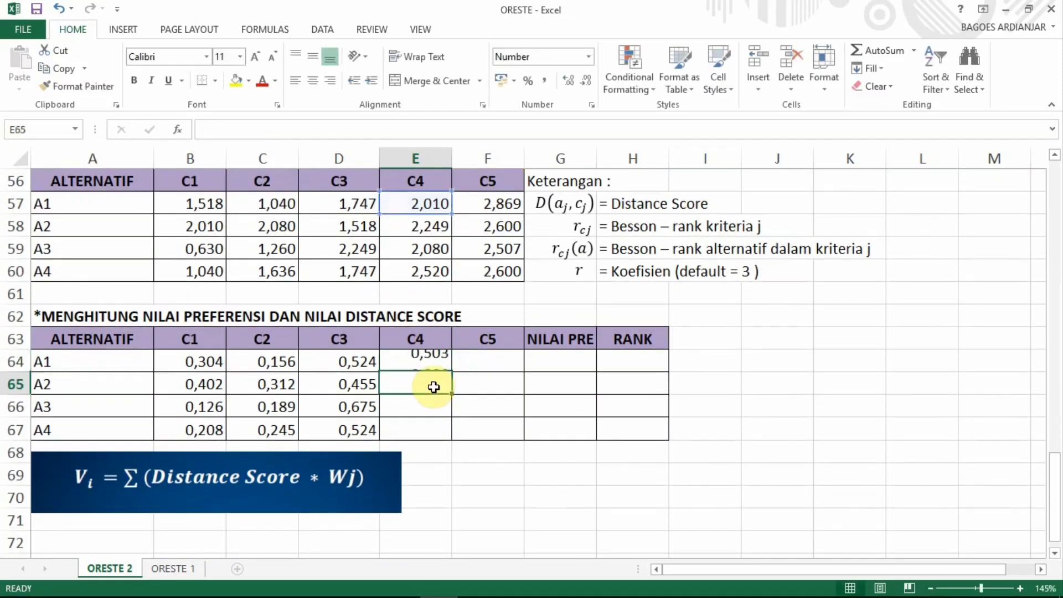
pyautogui.click(429, 357)
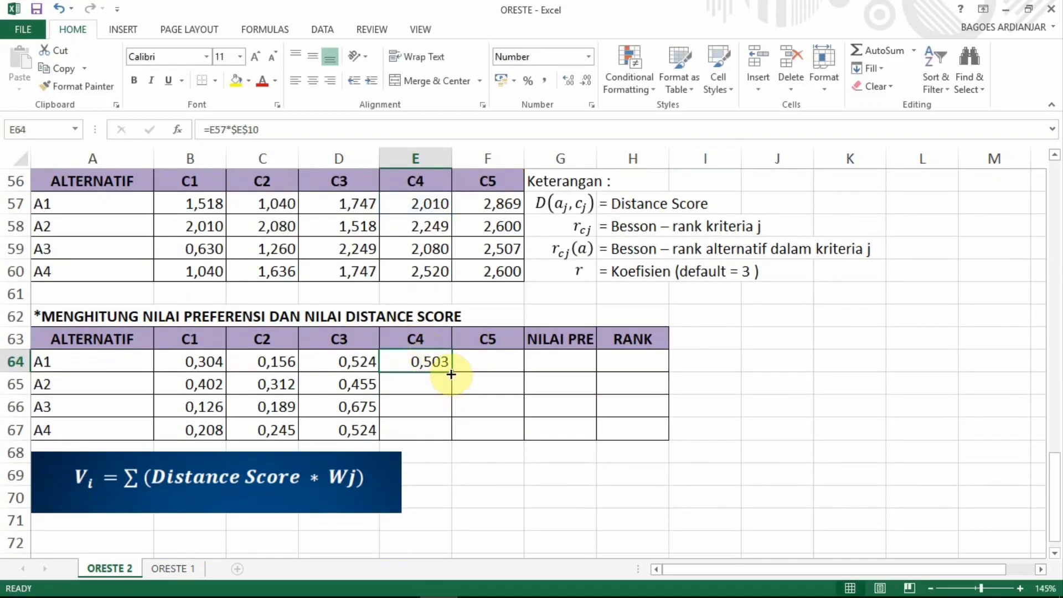
pyautogui.moveTo(450, 370); pyautogui.dragTo(441, 432)
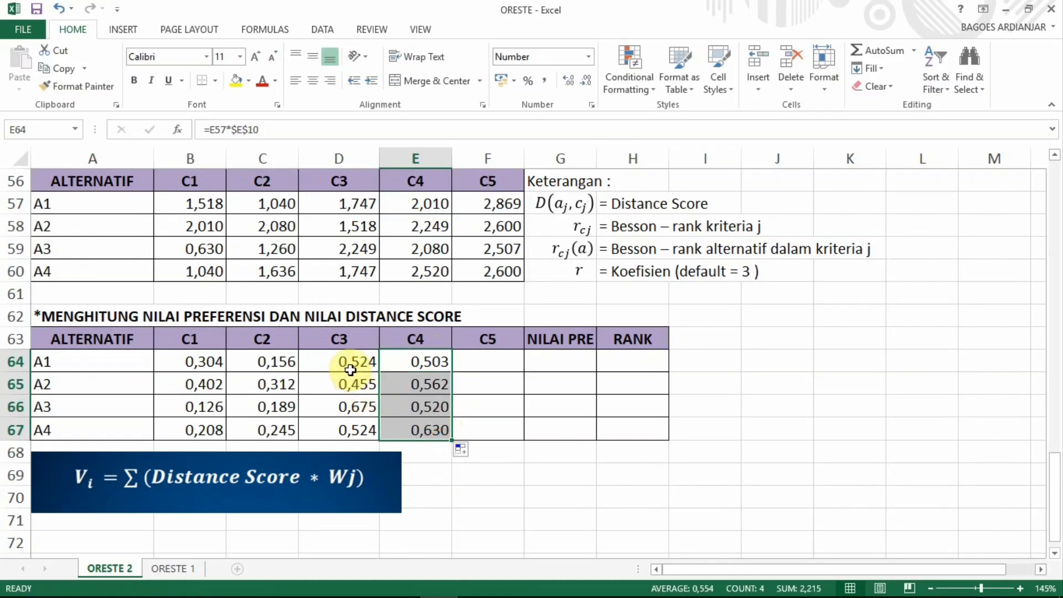
# Step: Weight A1's C5 distance score in F64 with =F57*$F$10 and fill the formula down to F67
pyautogui.click(357, 370)
pyautogui.click(422, 364)
pyautogui.click(478, 361)
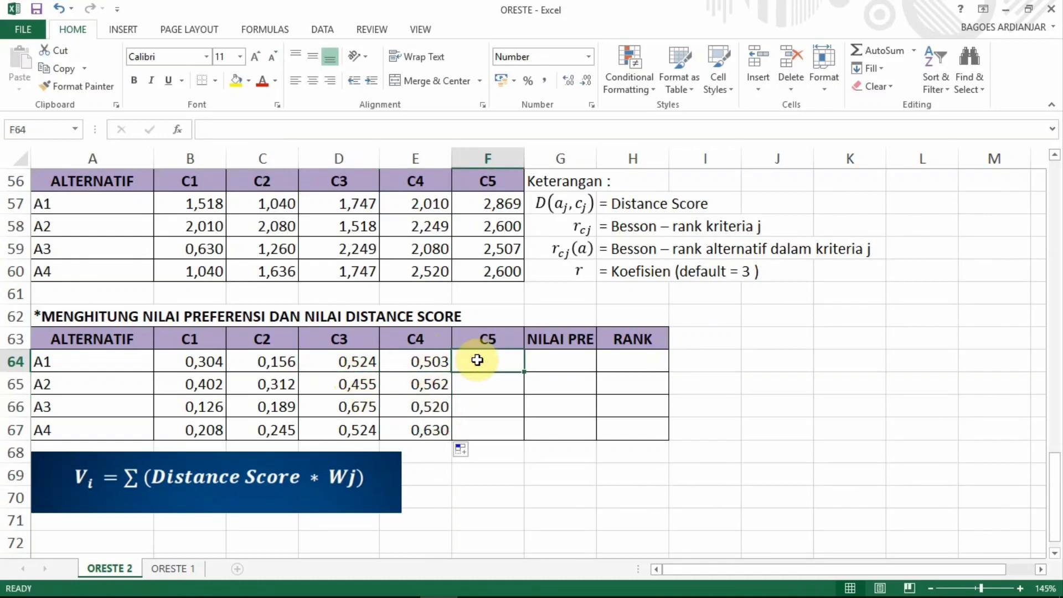
pyautogui.write('=')
pyautogui.click(479, 205)
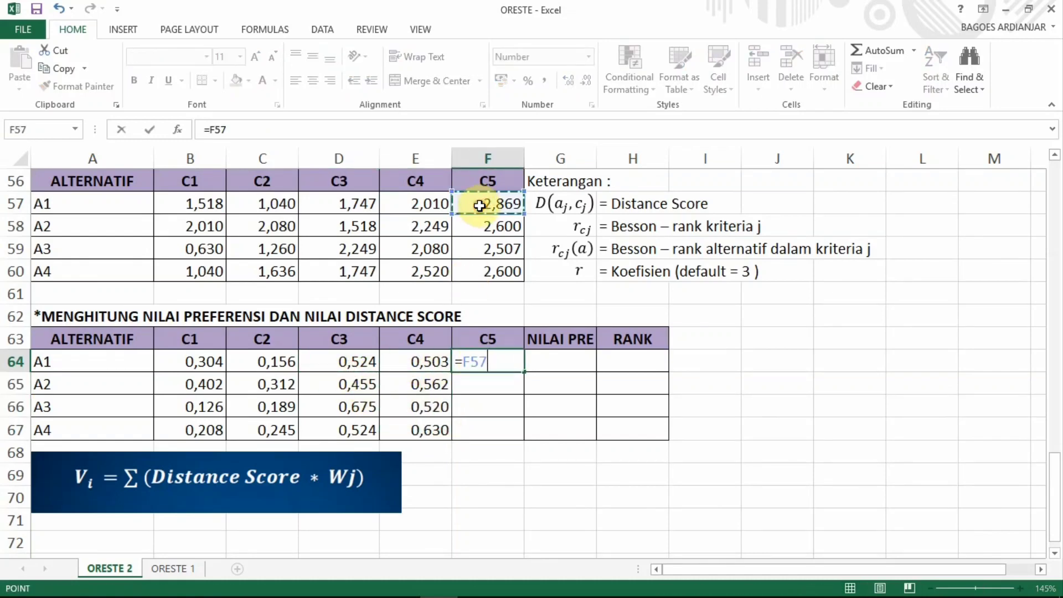
pyautogui.write('*')
pyautogui.scroll(-1, 487, 206)
pyautogui.scroll(12, 487, 206)
pyautogui.scroll(6, 492, 298)
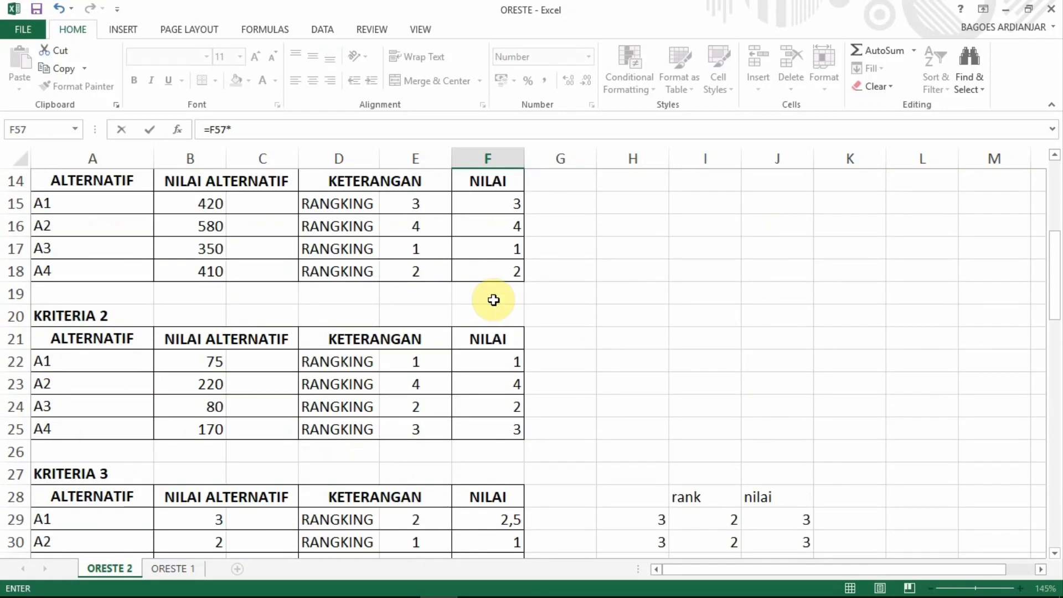
pyautogui.click(502, 299)
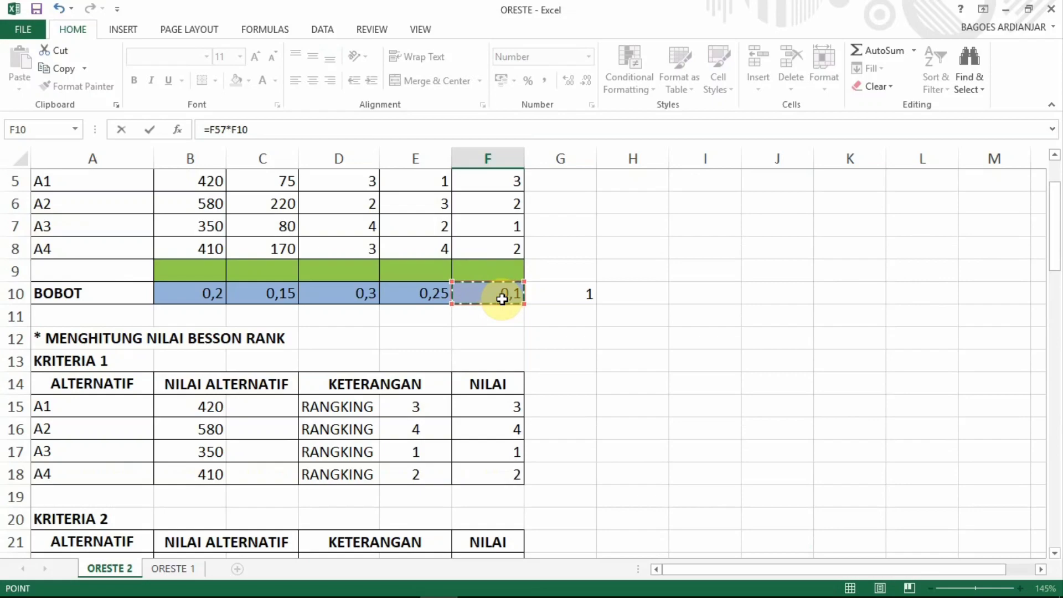
pyautogui.press('F4')
pyautogui.press('Return')
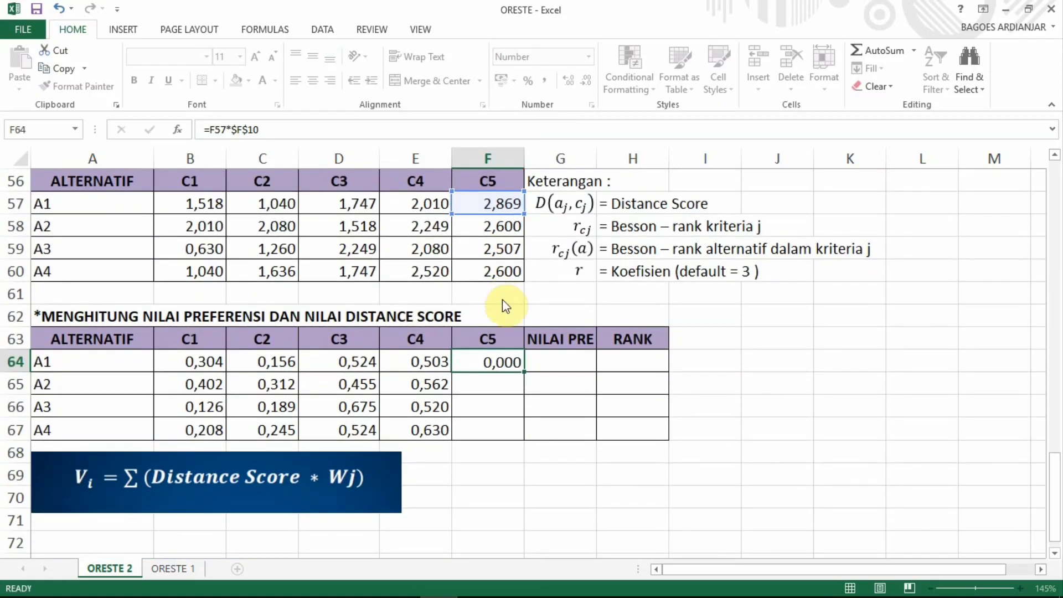
pyautogui.click(513, 364)
pyautogui.moveTo(521, 371); pyautogui.dragTo(505, 433)
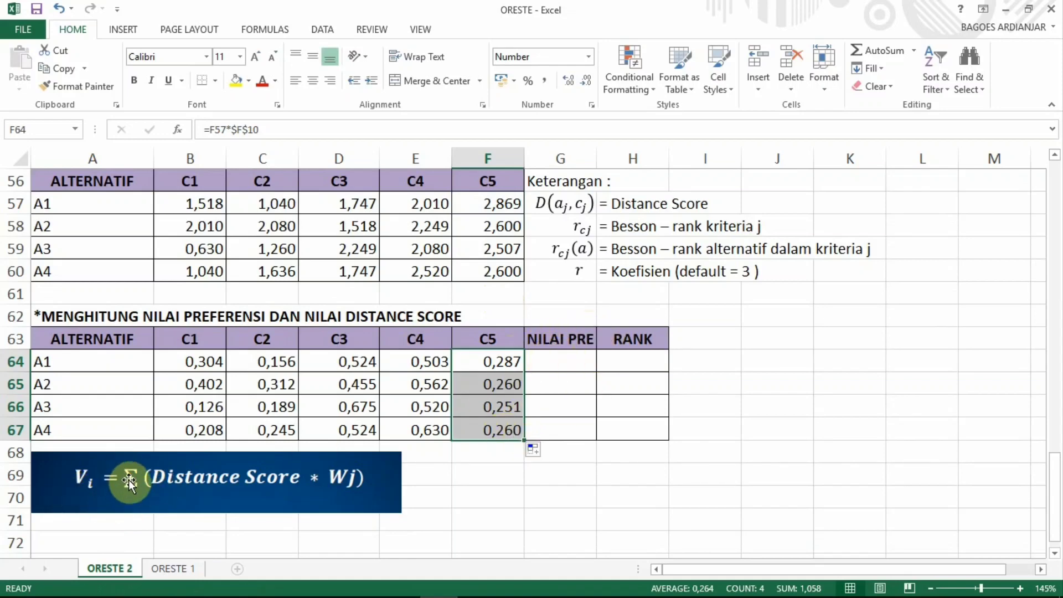
# Step: Sum A1's weighted scores in G64 with =SUM(B64:F64) and fill the preference value formula down to G67
pyautogui.click(558, 366)
pyautogui.write('=')
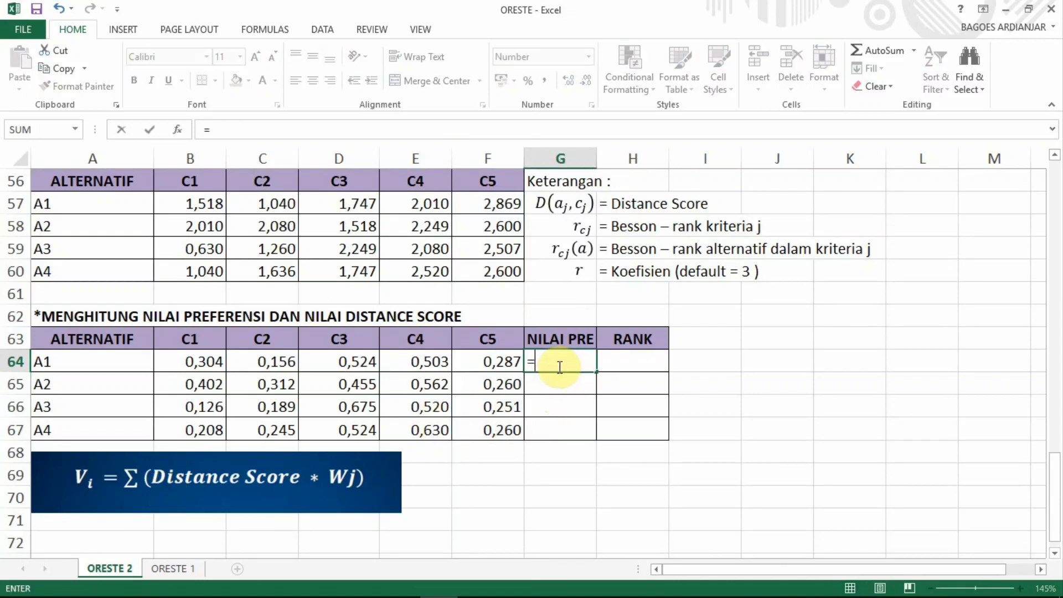
pyautogui.write('sum')
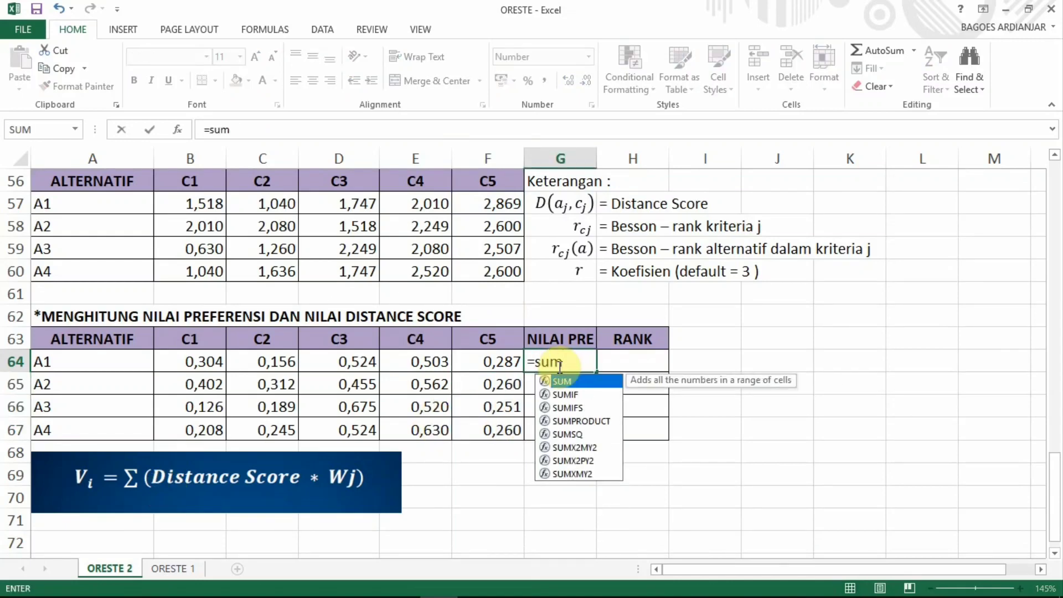
pyautogui.write('(')
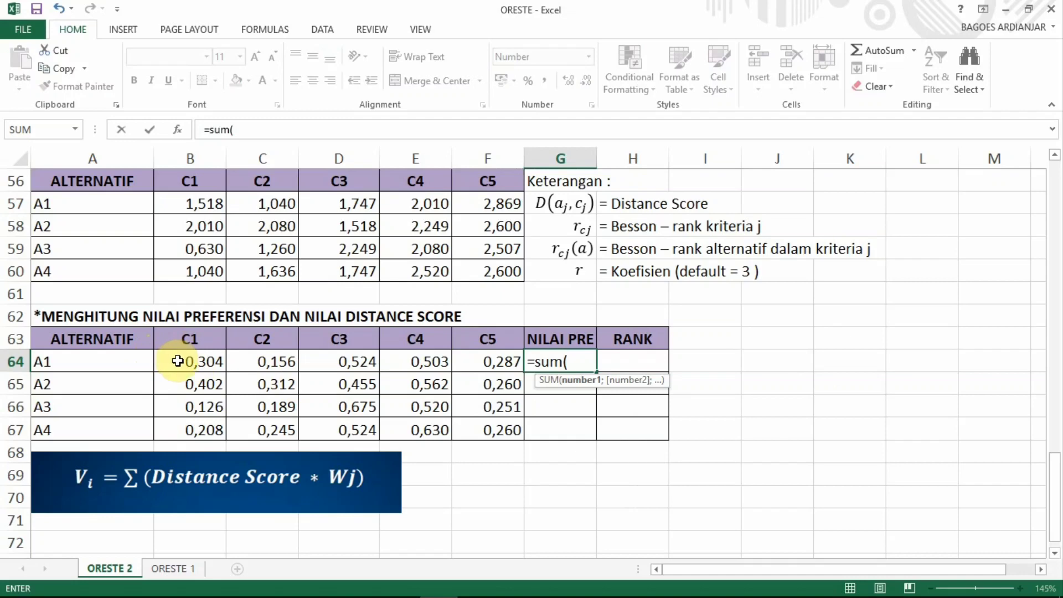
pyautogui.moveTo(178, 361); pyautogui.dragTo(488, 365)
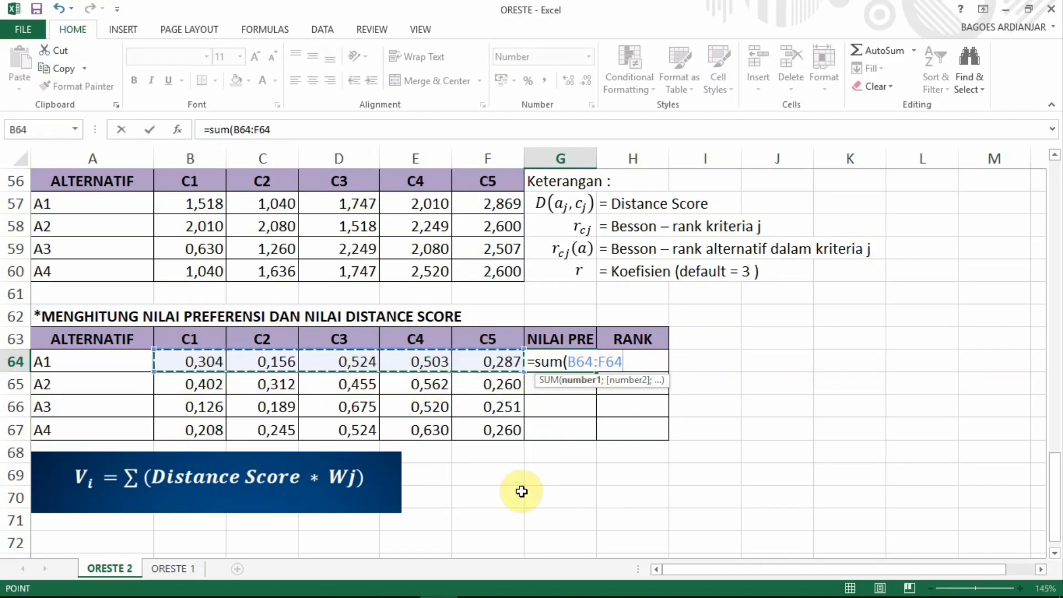
pyautogui.press('Return')
pyautogui.click(564, 359)
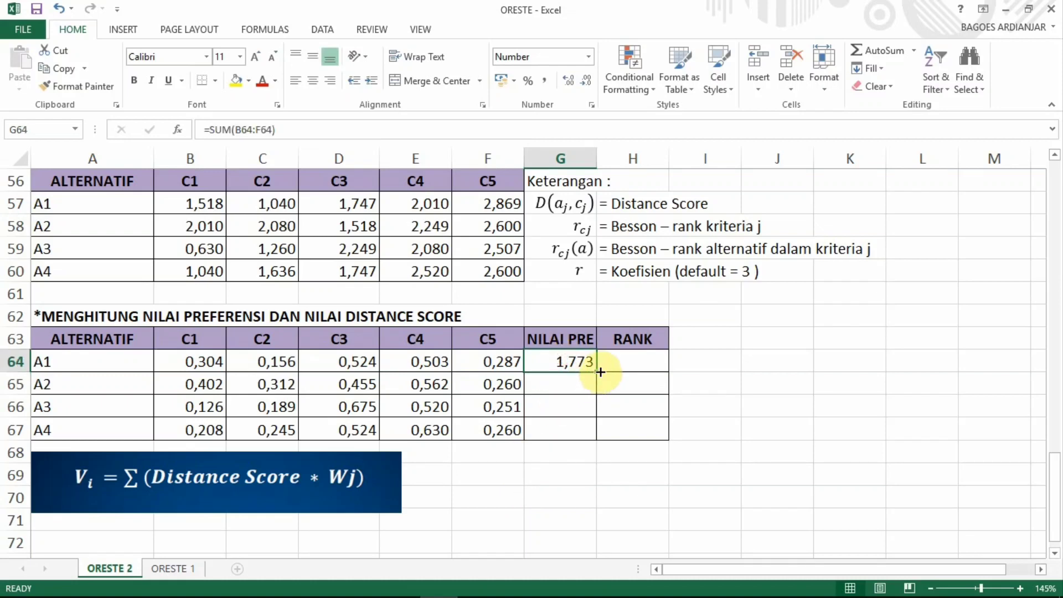
pyautogui.moveTo(597, 372); pyautogui.dragTo(593, 434)
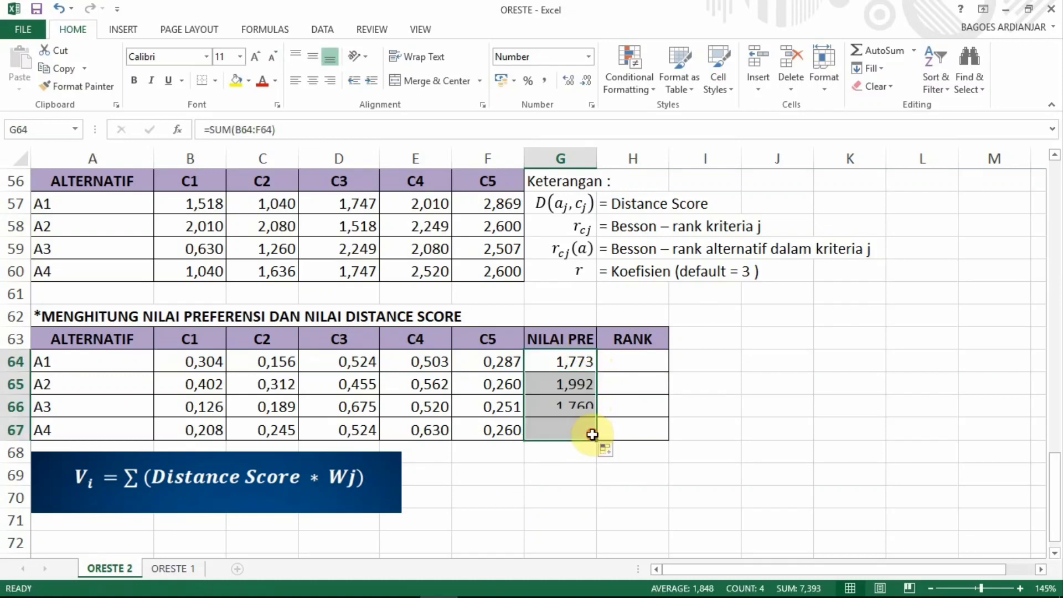
# Step: Rank A1's preference value in ascending order in H64 with =RANK(G64;$G$64:$G$67;1) and fill the formula down to H67
pyautogui.click(637, 363)
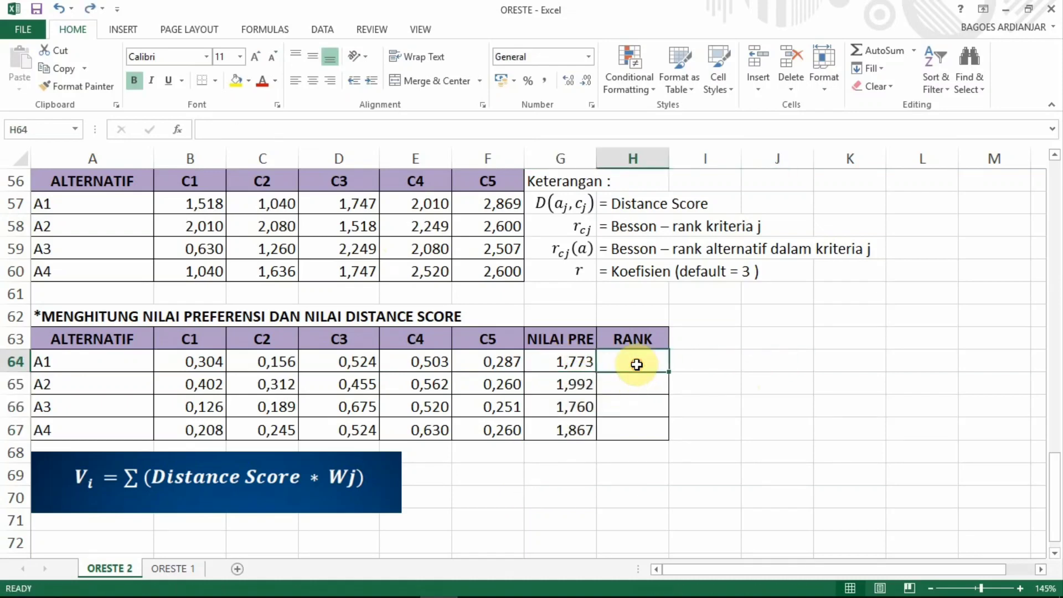
pyautogui.write('=')
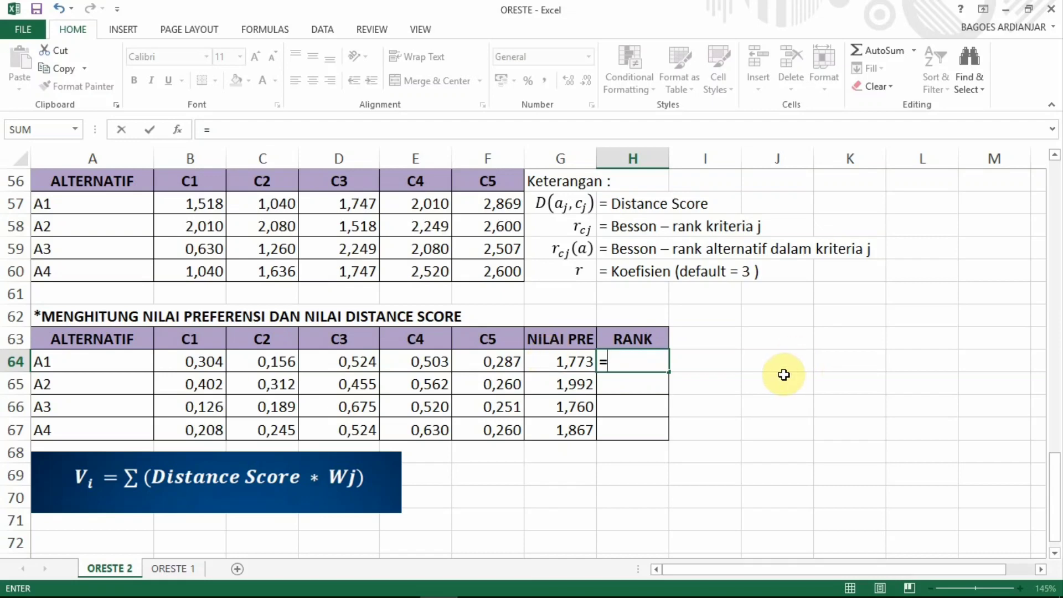
pyautogui.write('rank(')
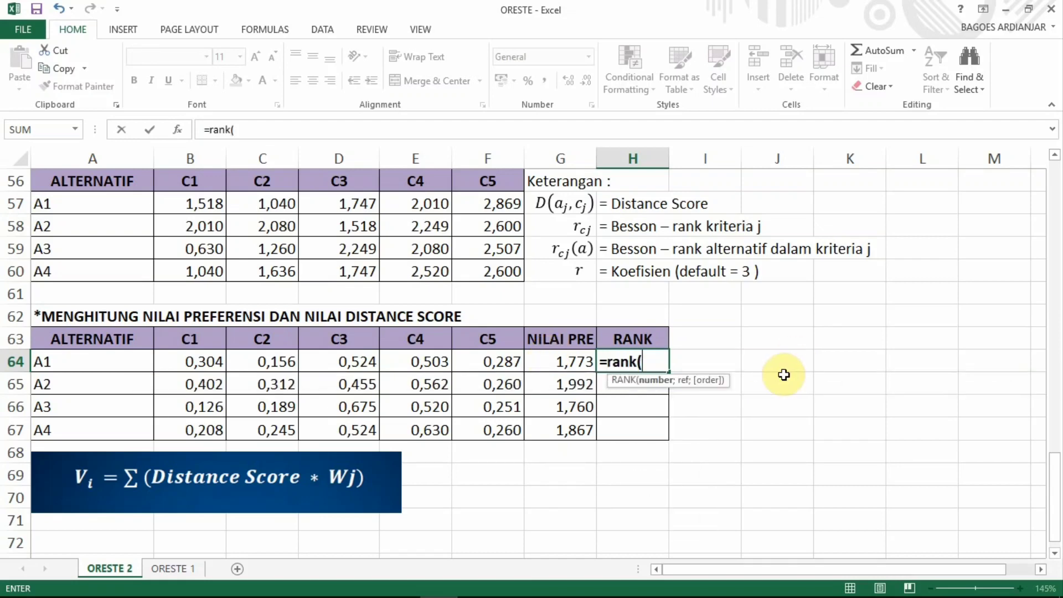
pyautogui.click(558, 360)
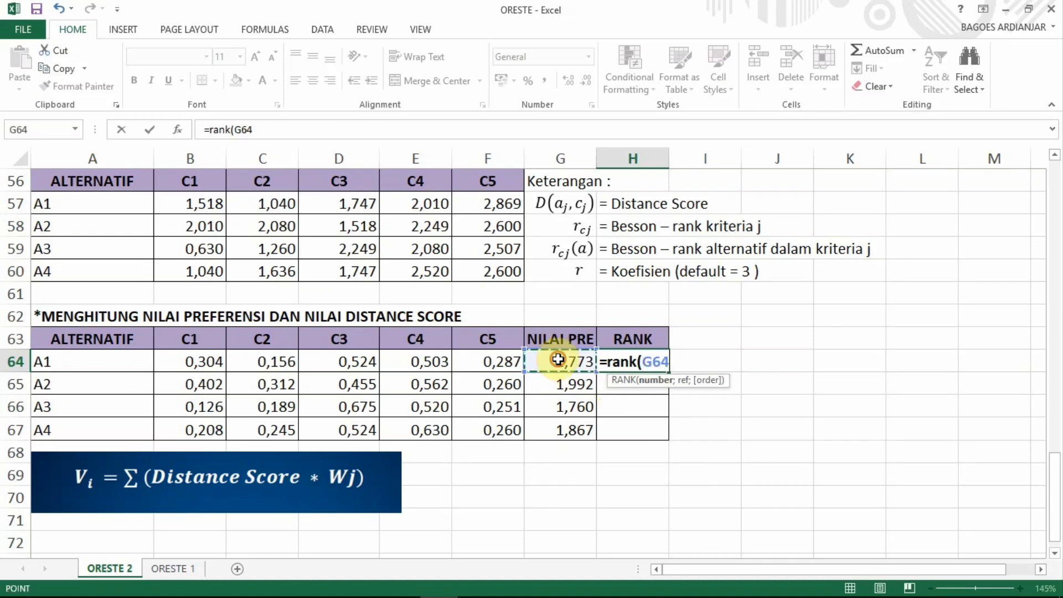
pyautogui.write(';')
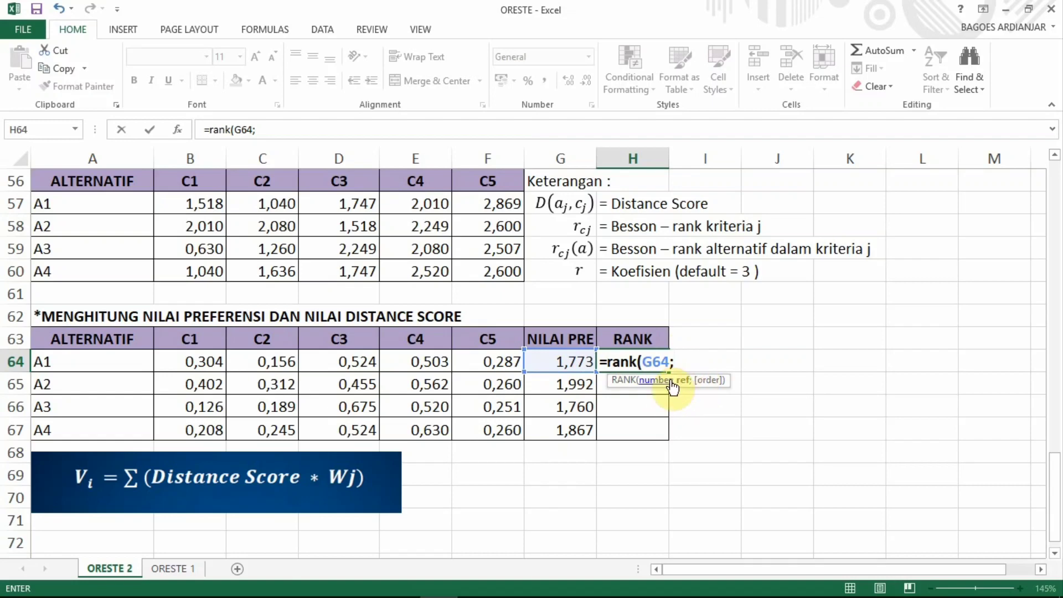
pyautogui.moveTo(561, 361); pyautogui.dragTo(561, 429)
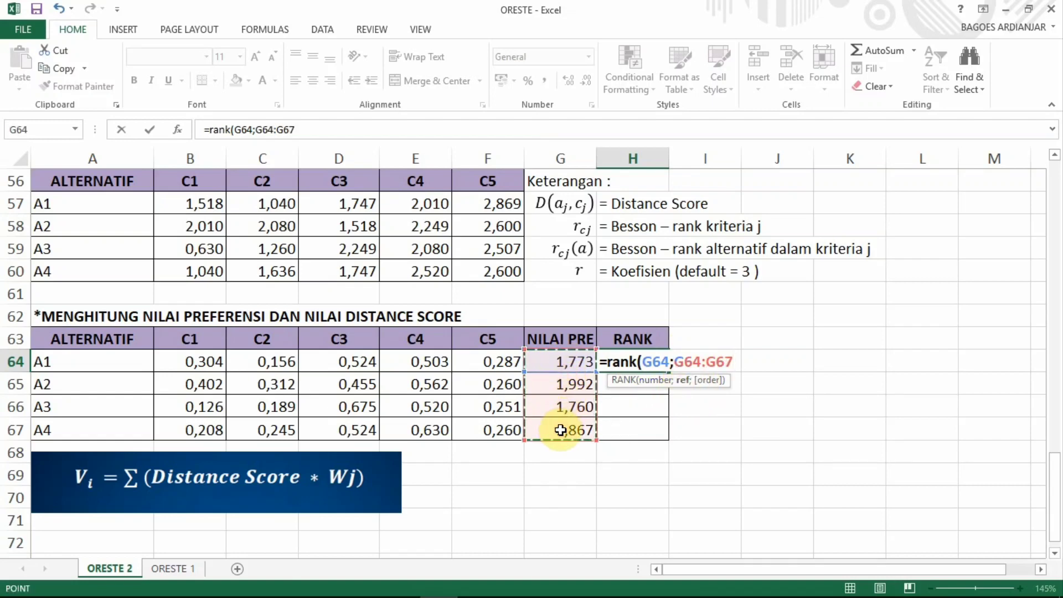
pyautogui.press('F4')
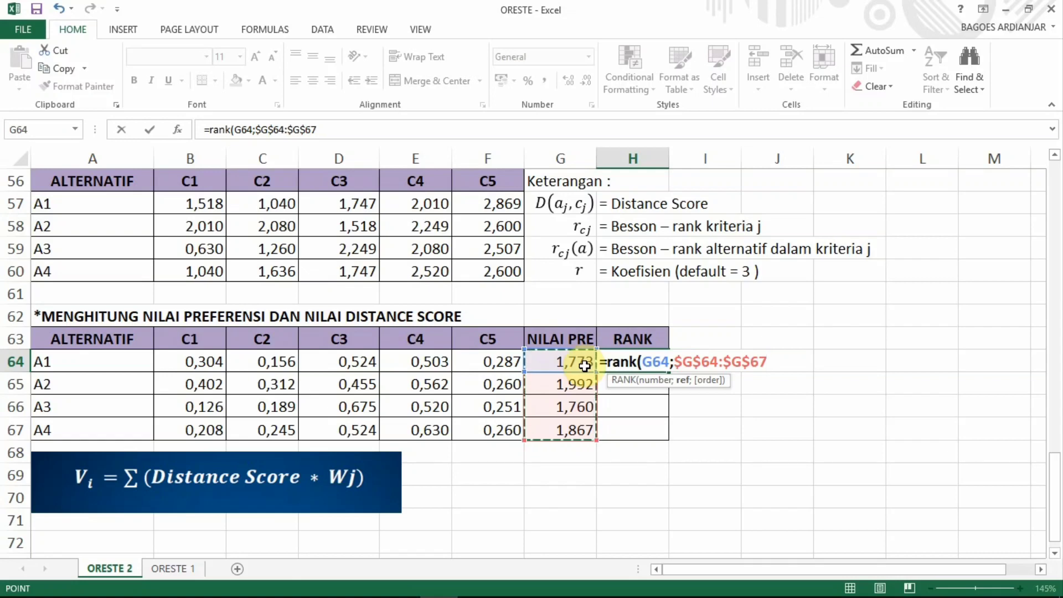
pyautogui.write(';')
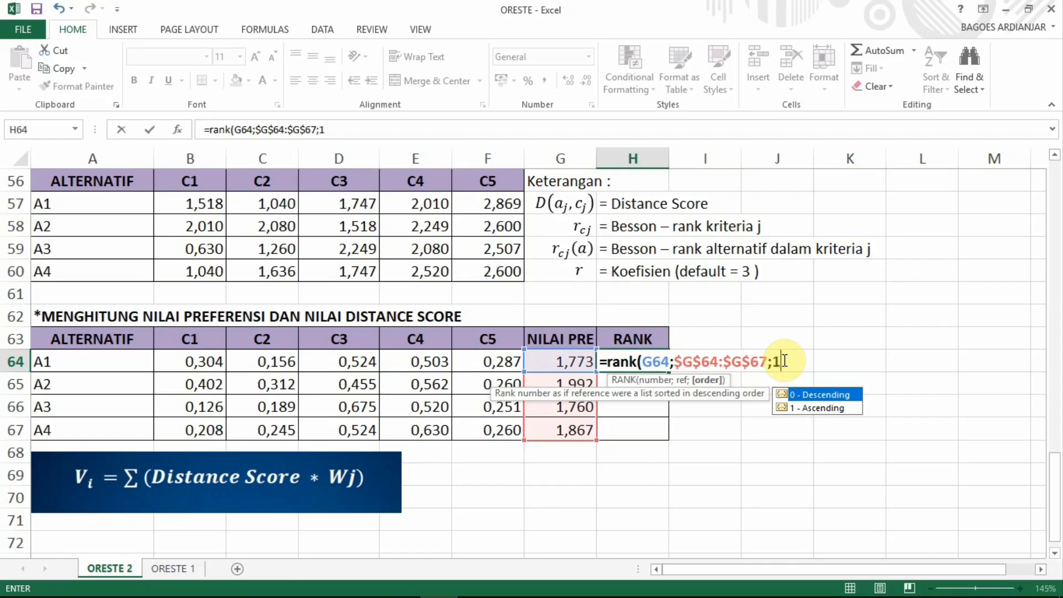
pyautogui.write('1)')
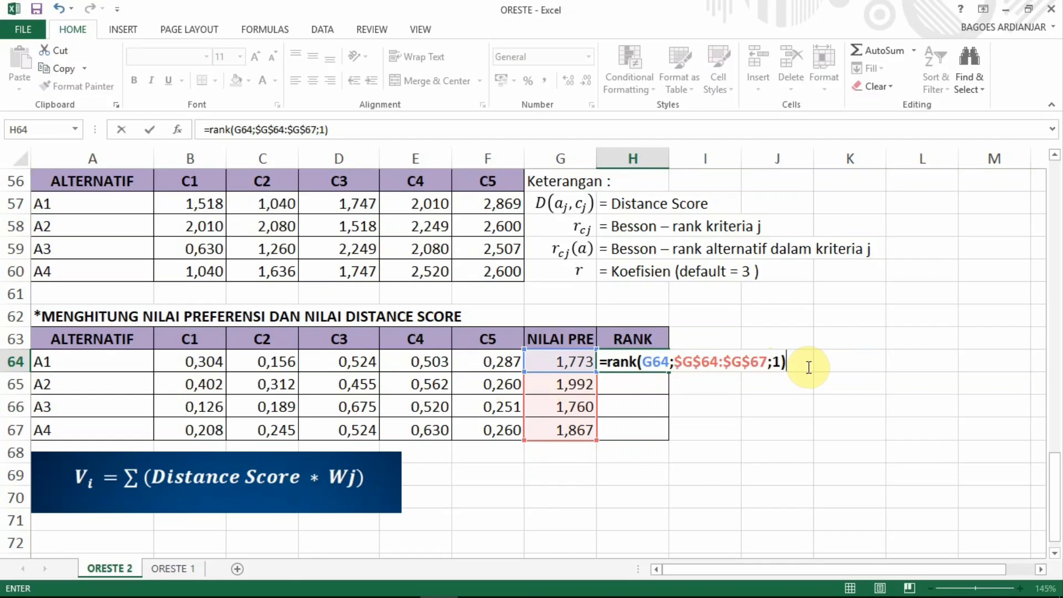
pyautogui.press('Return')
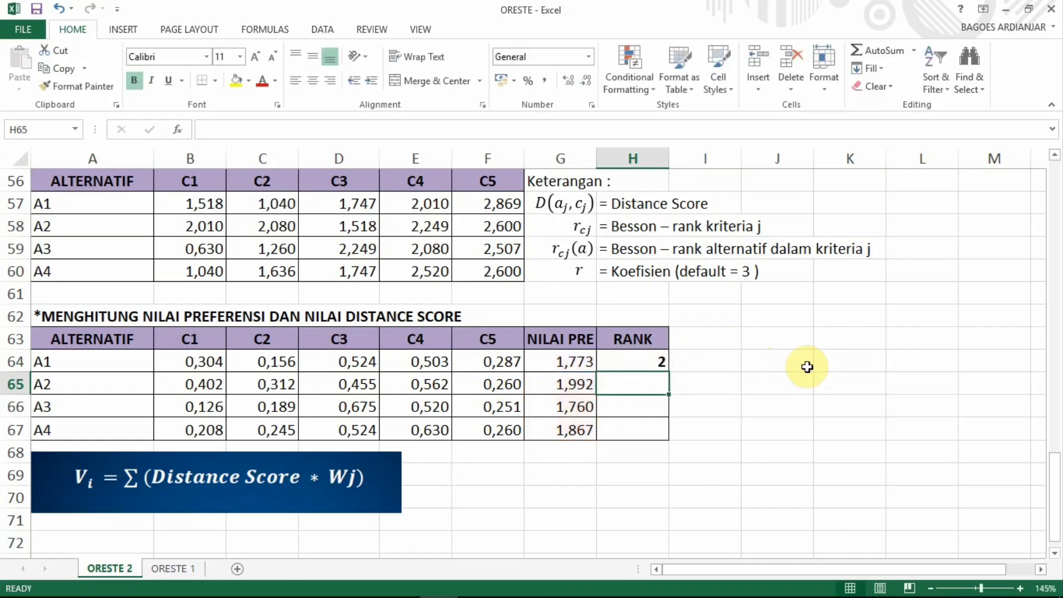
pyautogui.click(636, 361)
pyautogui.moveTo(670, 371); pyautogui.dragTo(664, 441)
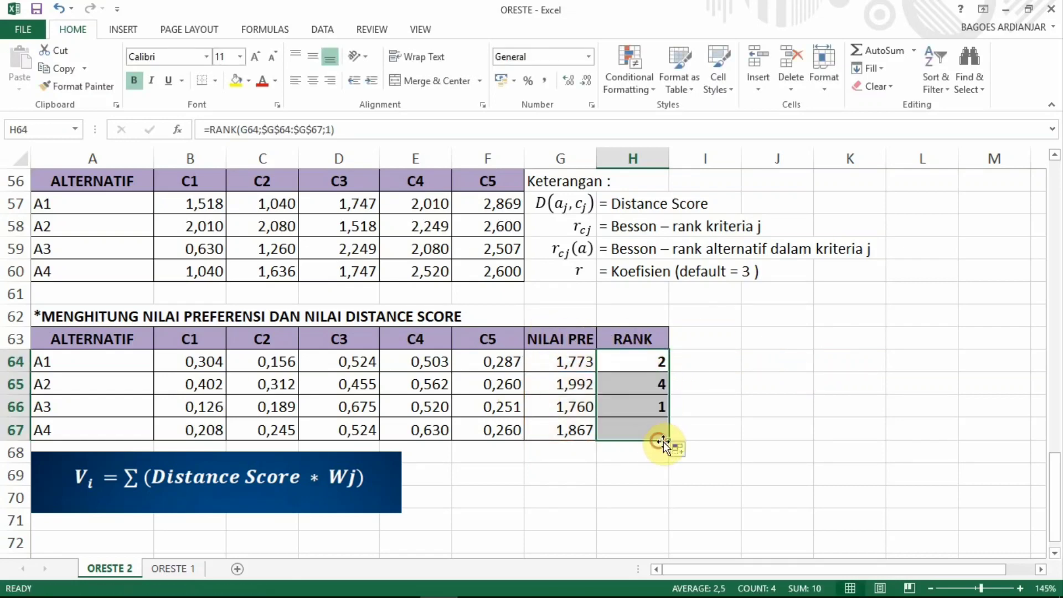
pyautogui.click(769, 402)
pyautogui.click(636, 406)
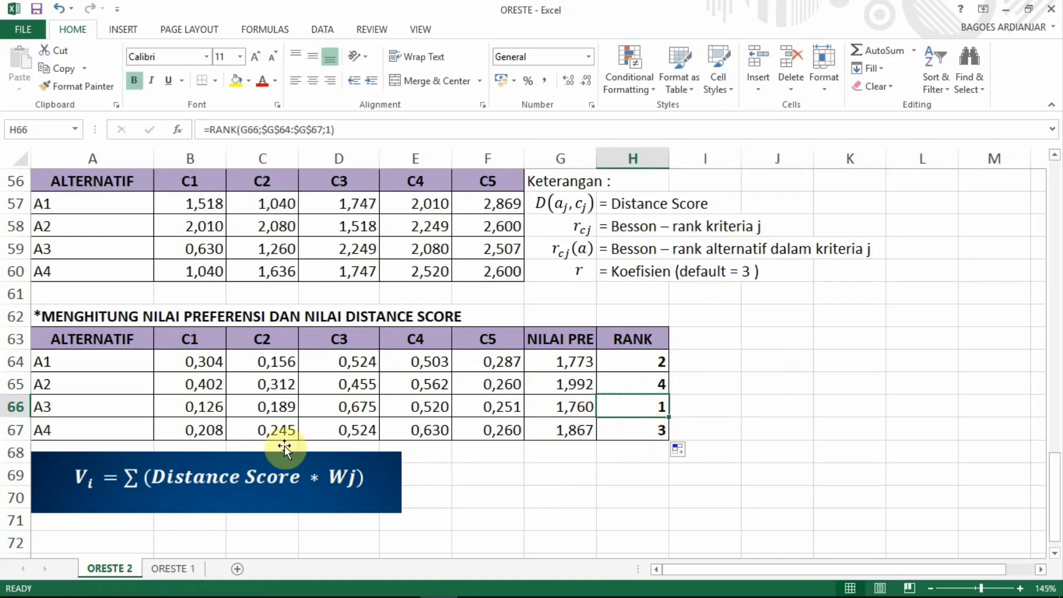